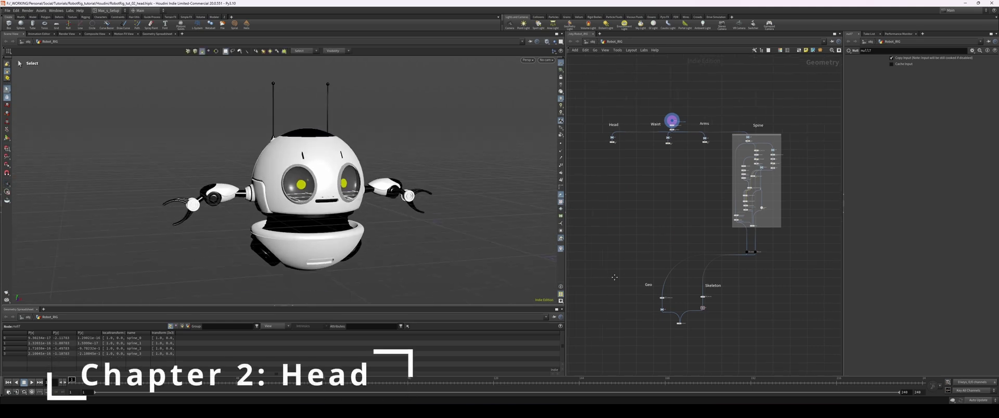
# Duplicate a network label below the Geo and Skeleton branches and change its text to "Apex"
pyautogui.scroll(5, 671, 312)
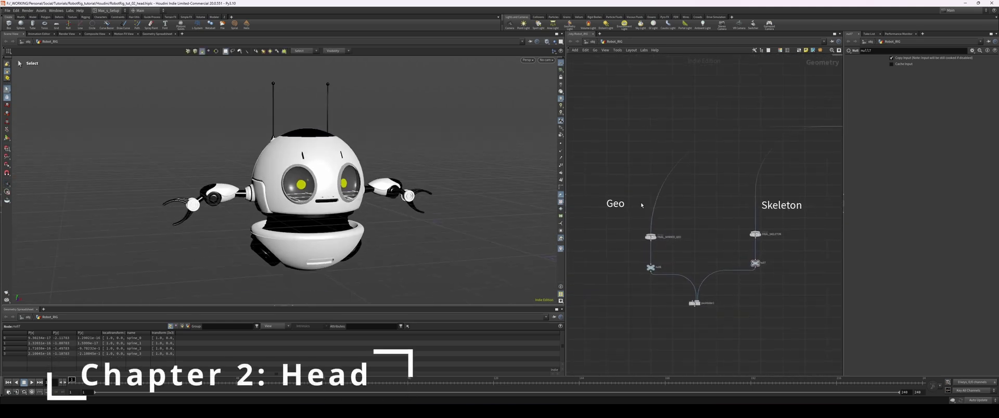
pyautogui.click(615, 204)
pyautogui.click(780, 205)
pyautogui.scroll(4, 696, 282)
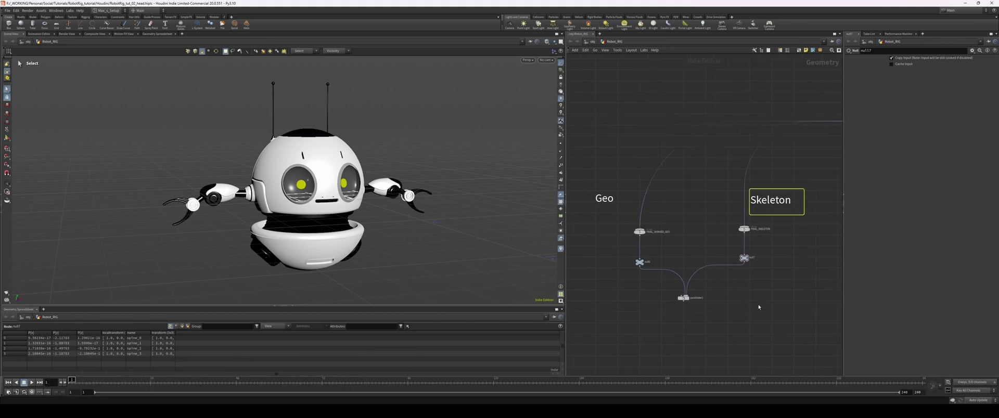
pyautogui.scroll(-4, 686, 274)
pyautogui.keyDown('alt'); pyautogui.moveTo(621, 159); pyautogui.dragTo(611, 296); pyautogui.keyUp('alt')
pyautogui.doubleClick(620, 290)
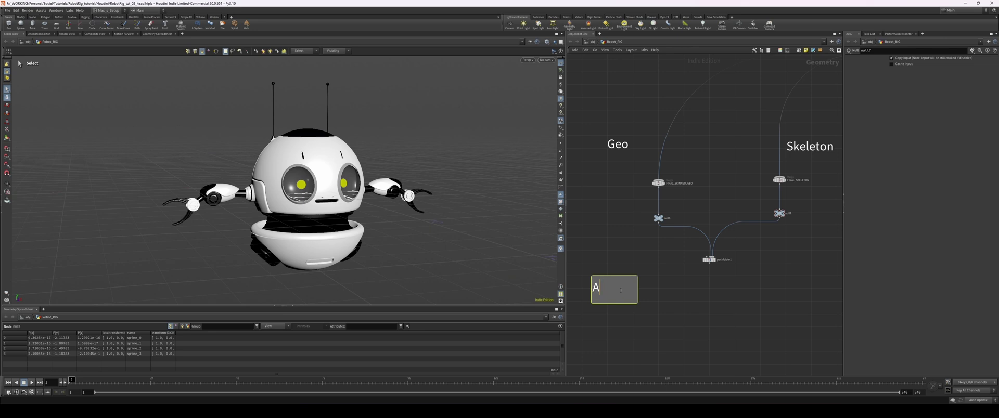
pyautogui.write('Apex')
pyautogui.click(718, 294)
pyautogui.scroll(1, 719, 298)
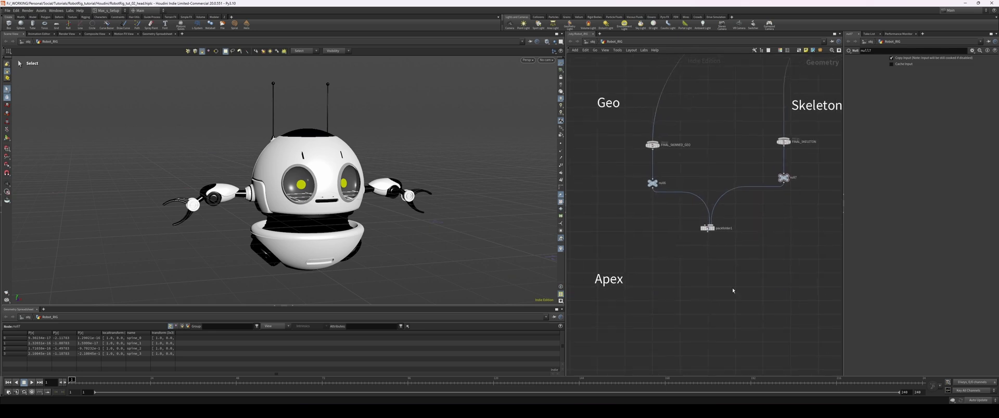
pyautogui.scroll(-2, 713, 278)
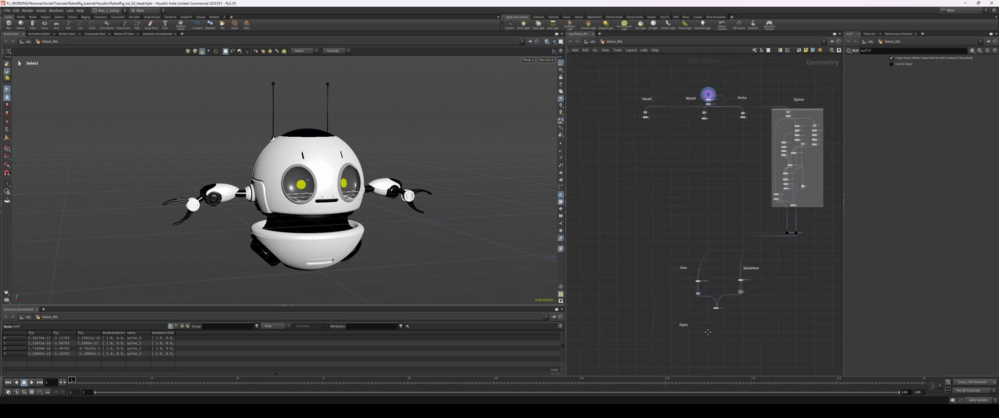
# Examine the robot's head and the nodes of the Head branch up close
pyautogui.scroll(3, 684, 249)
pyautogui.moveTo(683, 250); pyautogui.dragTo(706, 275, button='middle')
pyautogui.scroll(2, 709, 275)
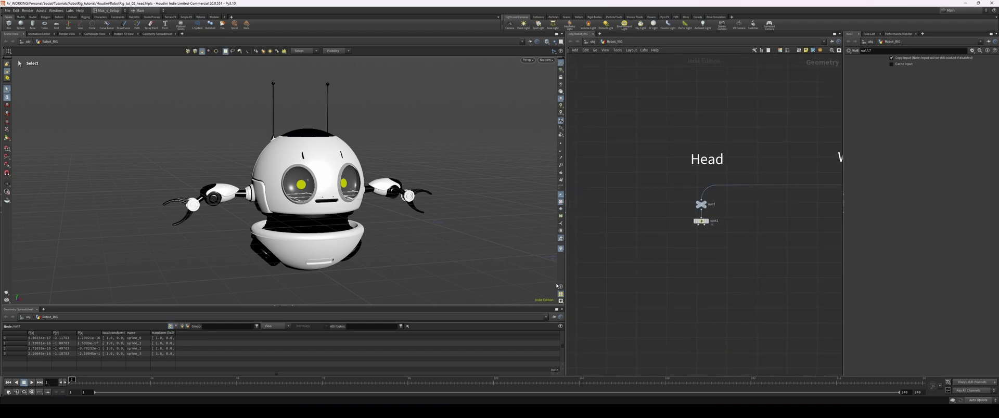
pyautogui.press('Escape')
pyautogui.moveTo(287, 220); pyautogui.dragTo(285, 158)
pyautogui.scroll(3, 304, 203)
pyautogui.scroll(2, 304, 204)
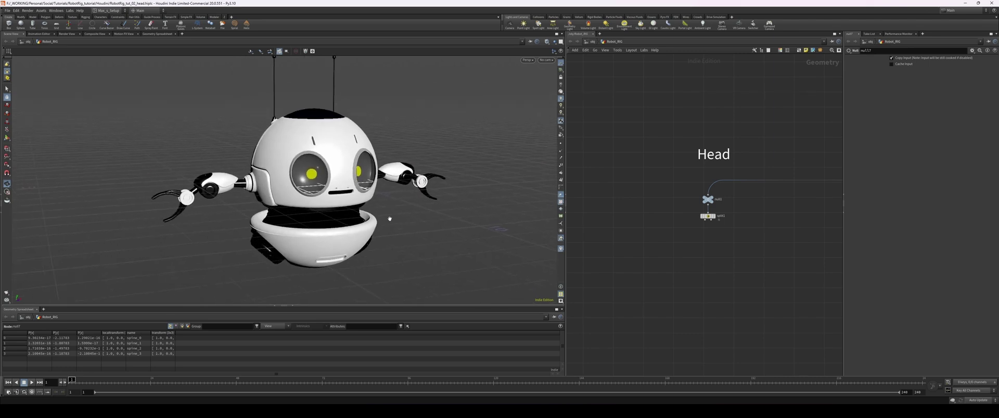
pyautogui.moveTo(390, 217); pyautogui.dragTo(384, 212)
pyautogui.scroll(-5, 671, 198)
pyautogui.scroll(3, 661, 251)
pyautogui.scroll(4, 657, 245)
pyautogui.scroll(4, 364, 187)
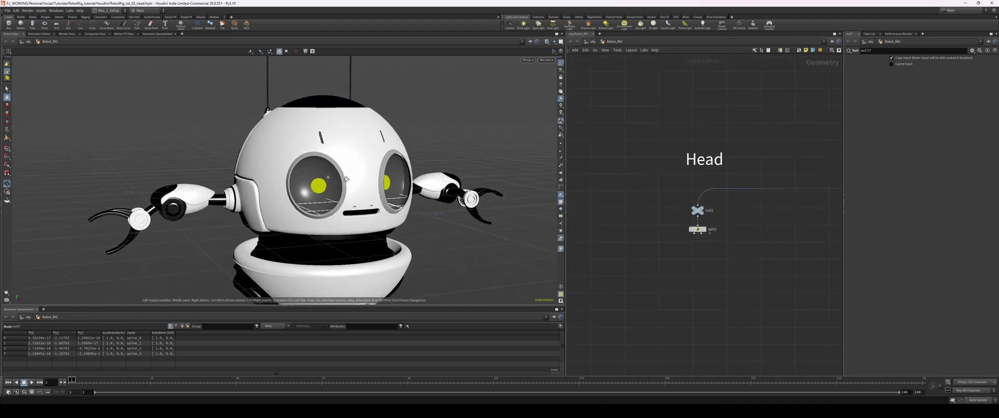
pyautogui.moveTo(346, 179); pyautogui.dragTo(364, 188)
pyautogui.press('s')
# Display the isolated head geometry from the split1 node in the Head branch
pyautogui.click(696, 229)
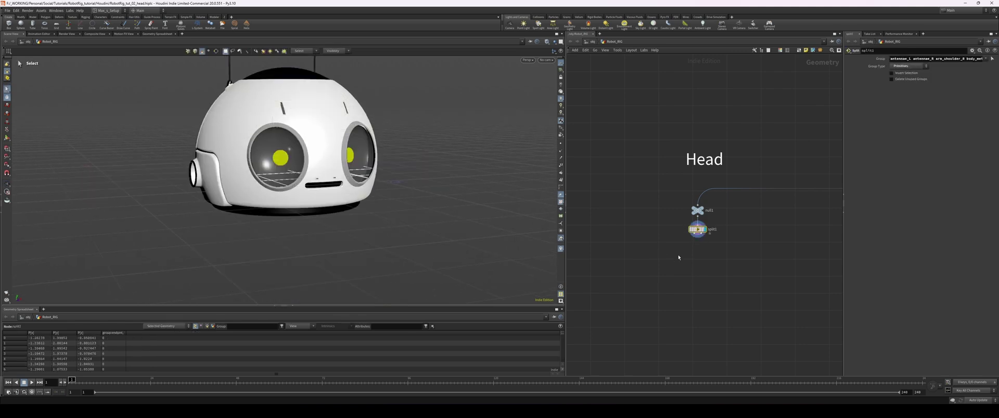
pyautogui.scroll(-2, 676, 258)
pyautogui.moveTo(676, 258); pyautogui.dragTo(721, 263, button='middle')
pyautogui.scroll(1, 711, 234)
pyautogui.scroll(3, 262, 155)
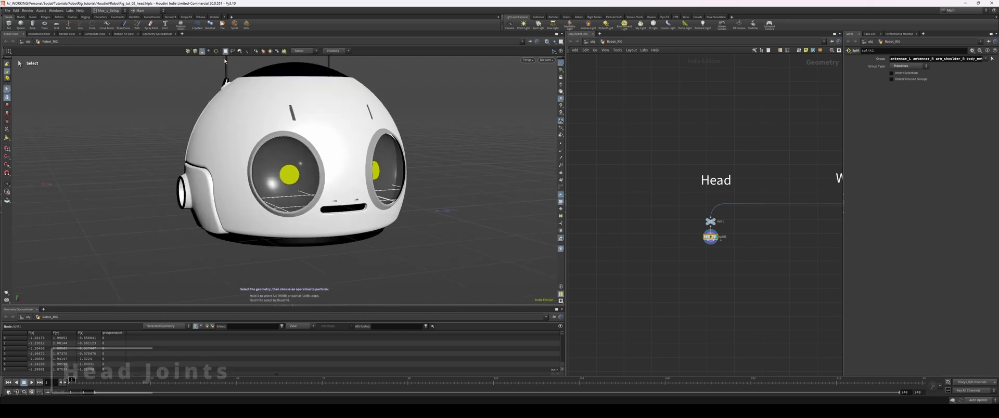
# Select both glowing eye pieces by group and split them off with a Split node placed beside the main branch
pyautogui.click(270, 51)
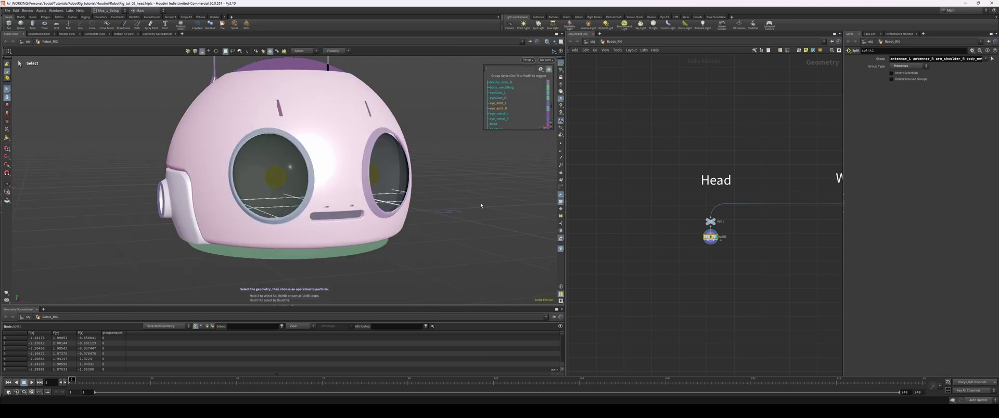
pyautogui.press('Tab')
pyautogui.write('split')
pyautogui.press('Return')
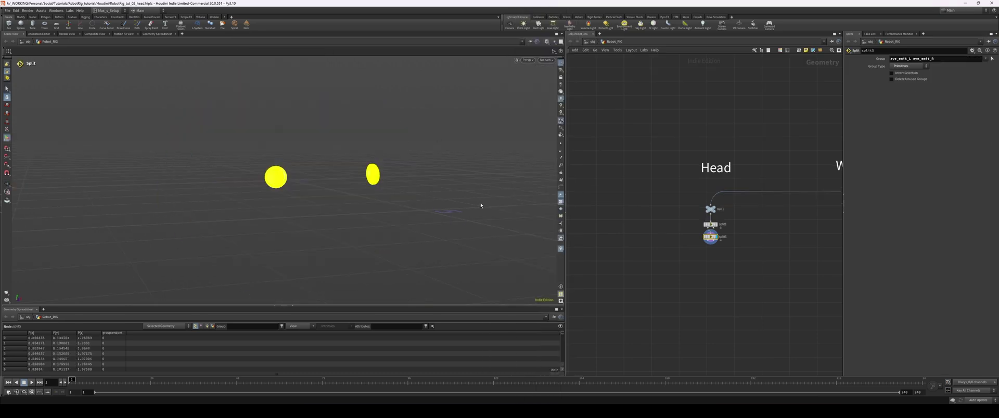
pyautogui.moveTo(710, 236); pyautogui.dragTo(625, 234)
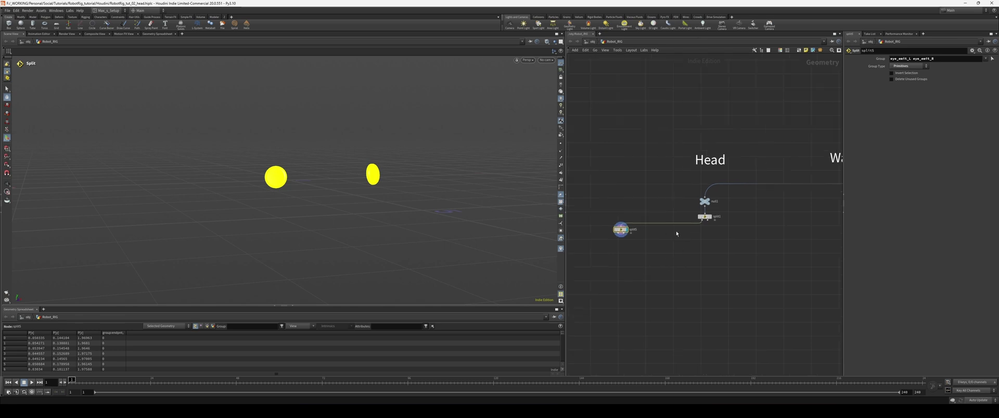
# Add an Extract Centroid node below the eye split and transfer the name attribute to its points
pyautogui.press('Tab')
pyautogui.write('extrac')
pyautogui.press('Return')
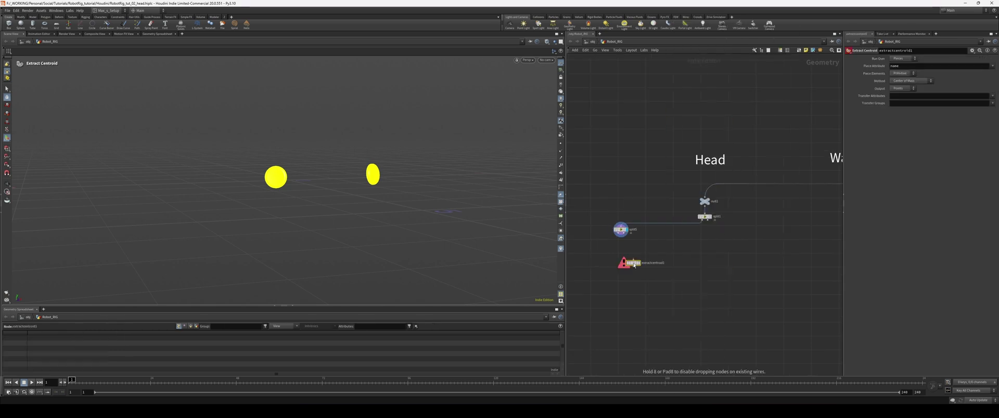
pyautogui.click(616, 256)
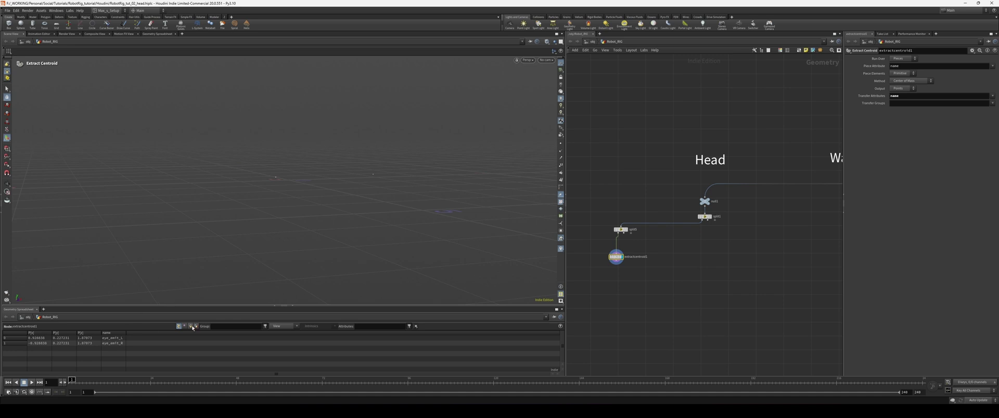
pyautogui.click(616, 228)
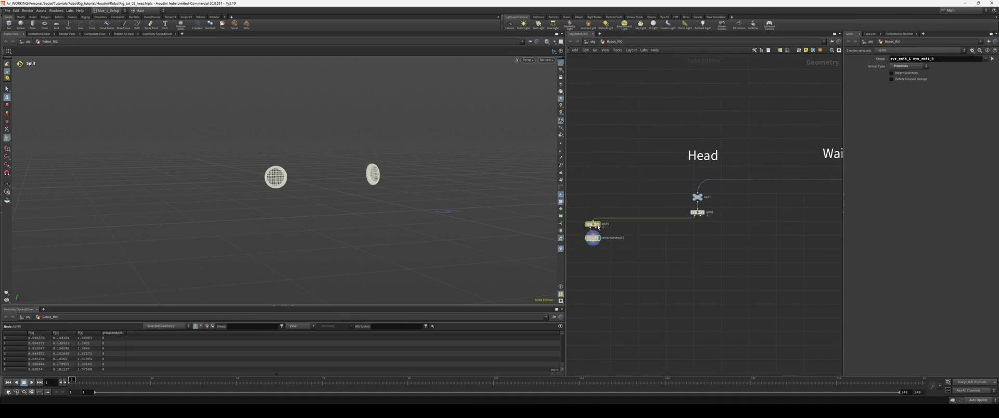
# Append a Rig Doctor node to the eye centroids and enable Initialize Transforms
pyautogui.press('Tab')
pyautogui.write('rig')
pyautogui.press('Return')
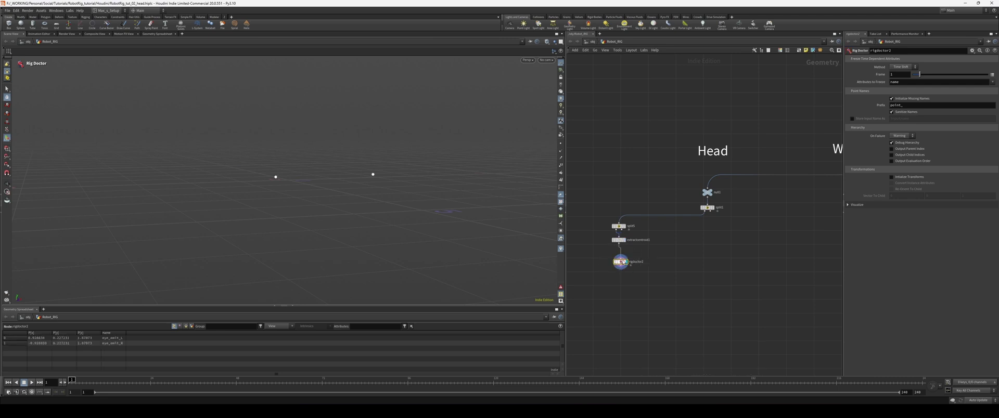
pyautogui.scroll(2, 583, 286)
pyautogui.click(891, 177)
pyautogui.moveTo(395, 228); pyautogui.dragTo(374, 244)
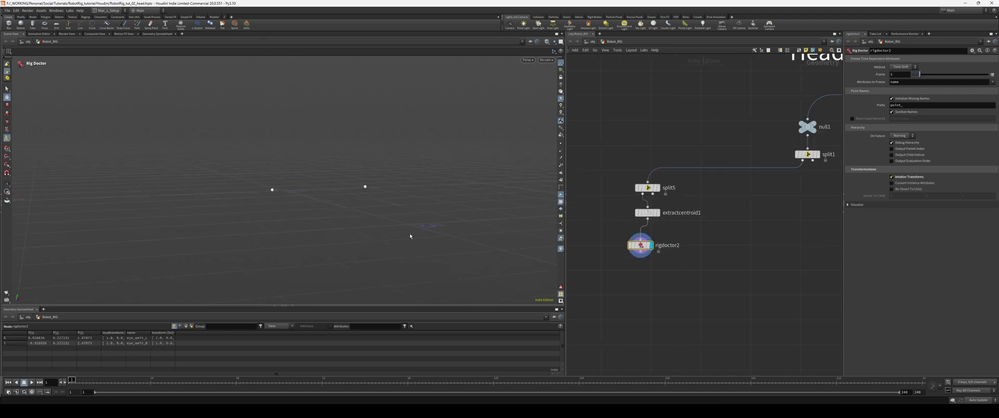
pyautogui.press('Escape')
pyautogui.moveTo(283, 208); pyautogui.dragTo(312, 207)
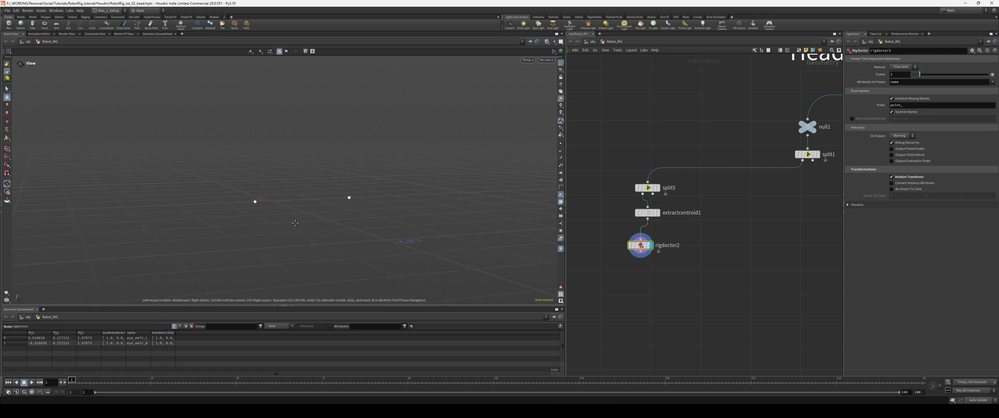
pyautogui.press('Return')
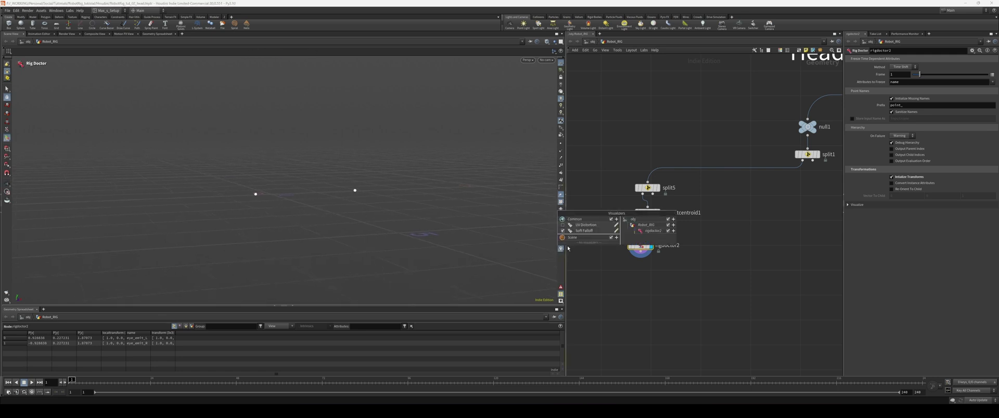
# Arrange the eye nodes as a tidy side branch and display the split1 head geometry with the visualizer turned off
pyautogui.click(648, 187)
pyautogui.scroll(-3, 639, 239)
pyautogui.moveTo(595, 223); pyautogui.dragTo(645, 268)
pyautogui.moveTo(606, 244); pyautogui.dragTo(637, 245)
pyautogui.click(688, 257)
pyautogui.scroll(-2, 689, 258)
pyautogui.click(693, 219)
pyautogui.scroll(2, 676, 245)
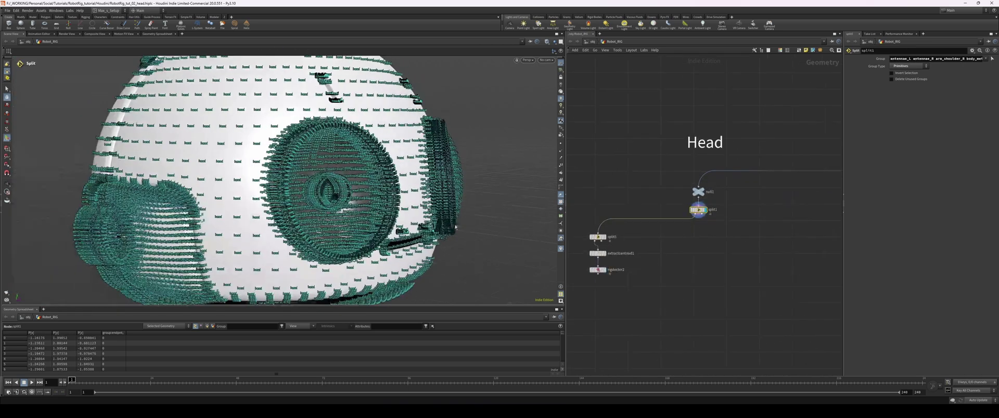
pyautogui.click(560, 248)
pyautogui.moveTo(364, 208); pyautogui.dragTo(462, 231)
# Connect a Null node to the output of split1 and select the shoulder pieces on both sides of the head
pyautogui.moveTo(712, 219); pyautogui.dragTo(697, 257)
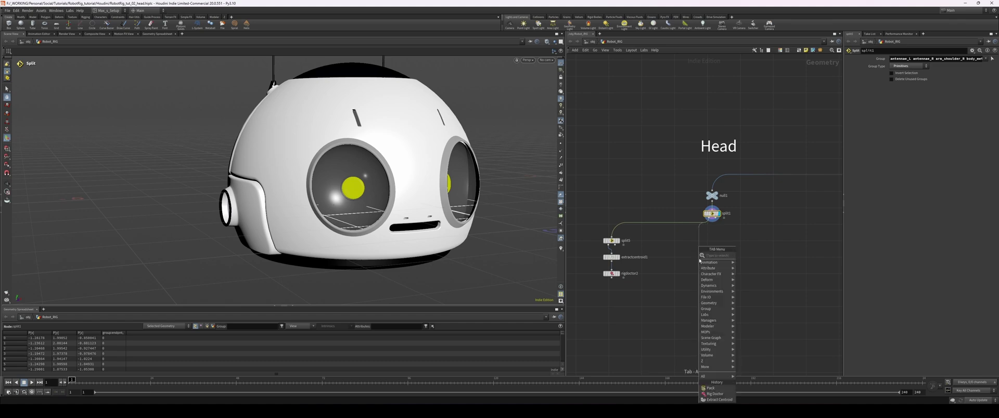
pyautogui.click(790, 109)
pyautogui.click(696, 262)
pyautogui.press('Escape')
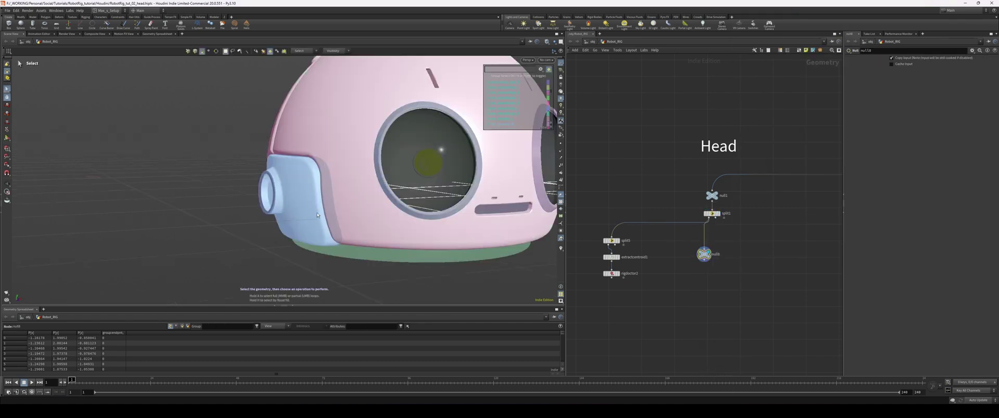
pyautogui.scroll(3, 266, 229)
pyautogui.scroll(-3, 266, 229)
pyautogui.moveTo(267, 229); pyautogui.dragTo(417, 222)
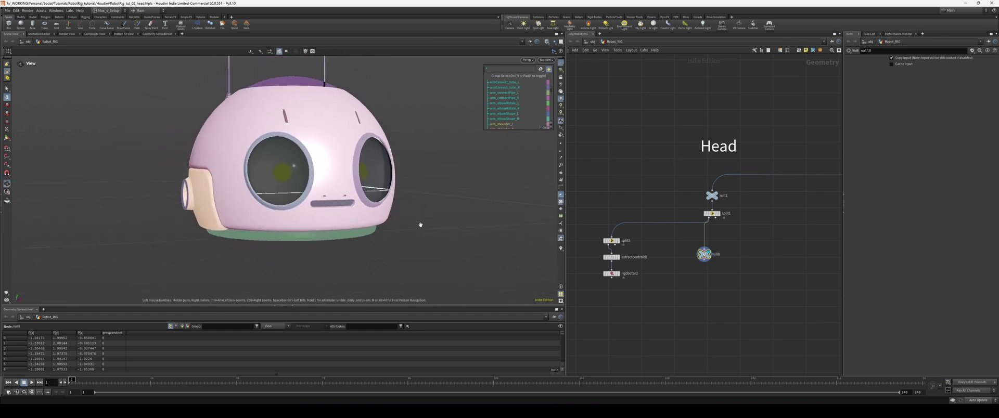
pyautogui.press('s')
pyautogui.press('Tab')
pyautogui.write('splice')
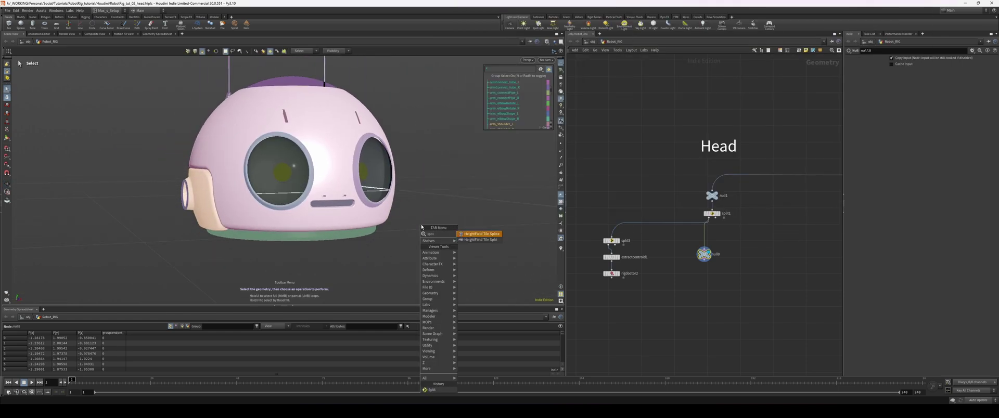
pyautogui.press('Return')
pyautogui.press('Delete')
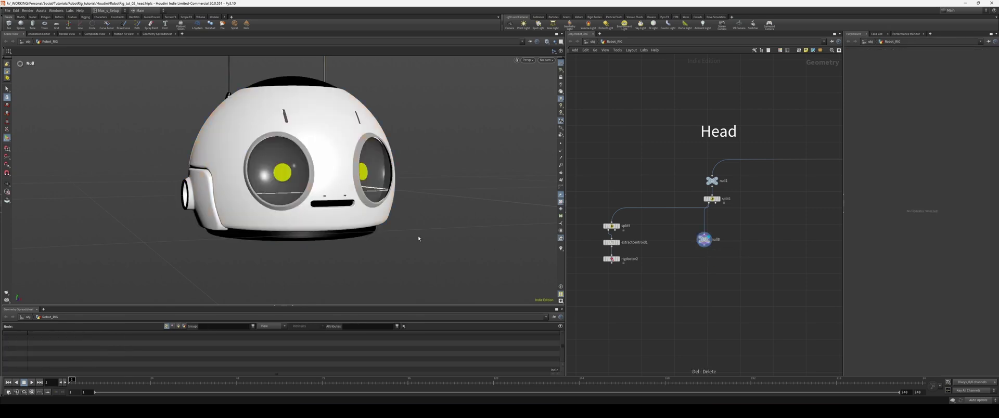
# Split off the selected shoulder pieces with a Split node and delete the helper Null node above it
pyautogui.moveTo(445, 224); pyautogui.dragTo(446, 209)
pyautogui.press('s')
pyautogui.press('Tab')
pyautogui.write('split')
pyautogui.press('Return')
pyautogui.click(706, 225)
pyautogui.press('Delete')
# Attach copies of the Extract Centroid and Rig Doctor nodes below the shoulder split and align the branch
pyautogui.click(700, 242)
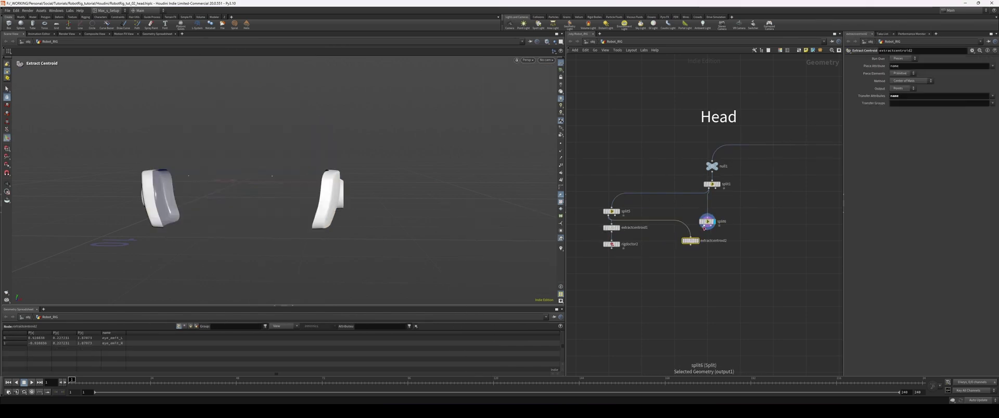
pyautogui.click(697, 260)
pyautogui.press('l')
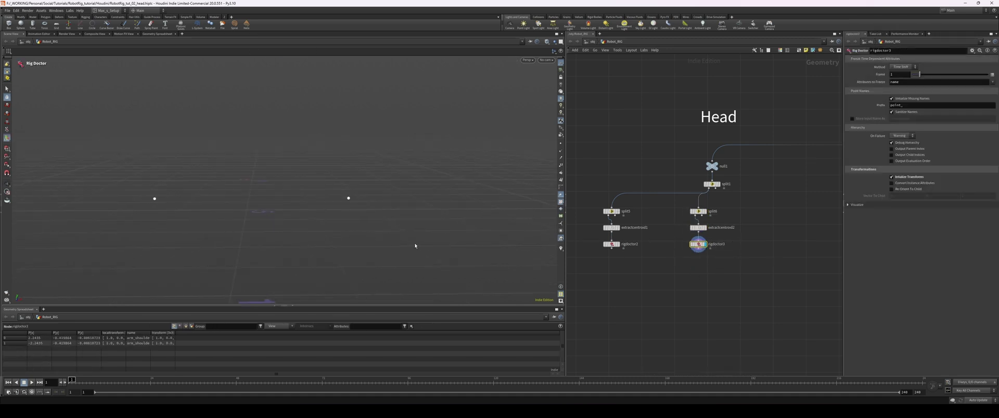
pyautogui.keyDown('alt'); pyautogui.moveTo(513, 253); pyautogui.dragTo(546, 249); pyautogui.keyUp('alt')
# Add a Null node after split1 and split off the dark top piece of the head
pyautogui.click(718, 184)
pyautogui.press('Tab')
pyautogui.write('nu')
pyautogui.press('Return')
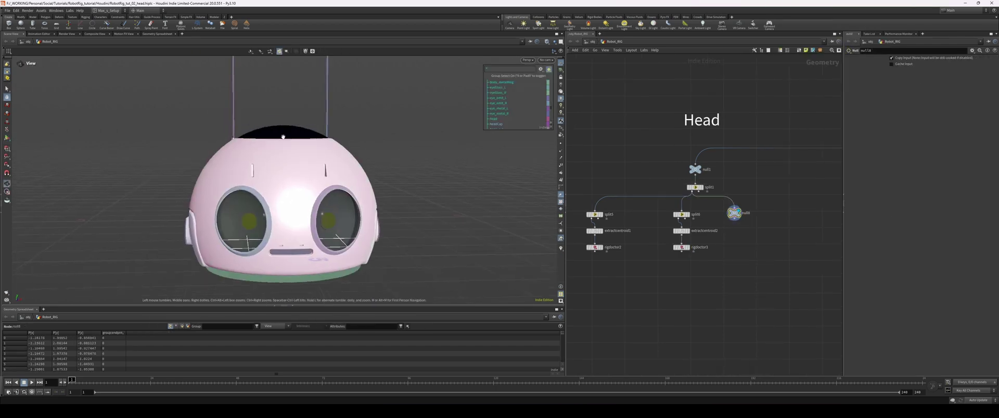
pyautogui.press('Tab')
pyautogui.click(458, 143)
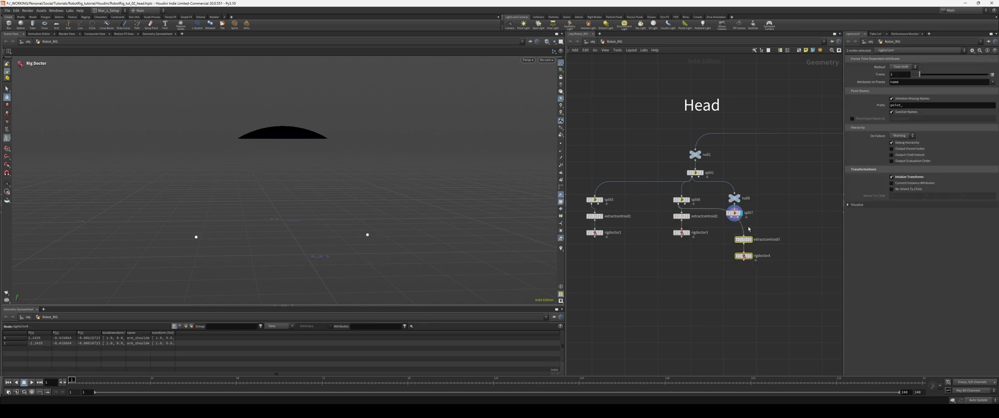
# Delete the helper Null, align the copied centroid and Rig Doctor nodes under the head-top split, and space the branches evenly
pyautogui.click(734, 199)
pyautogui.press('Delete')
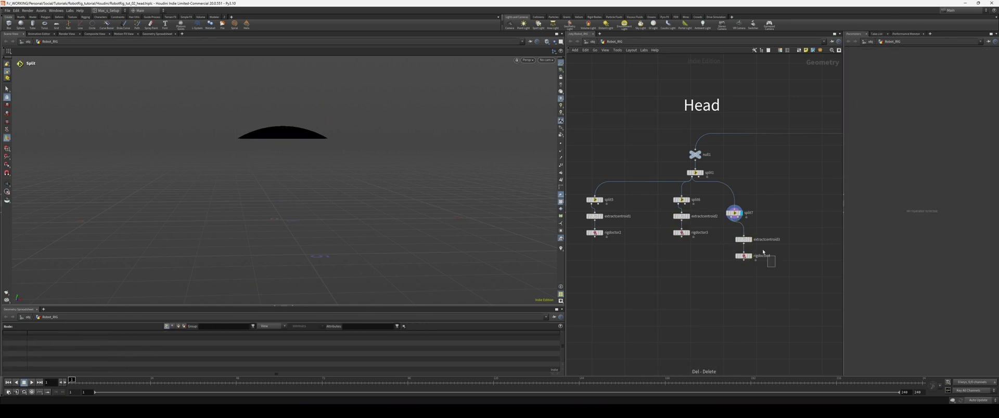
pyautogui.press('l')
pyautogui.moveTo(754, 196); pyautogui.dragTo(745, 200)
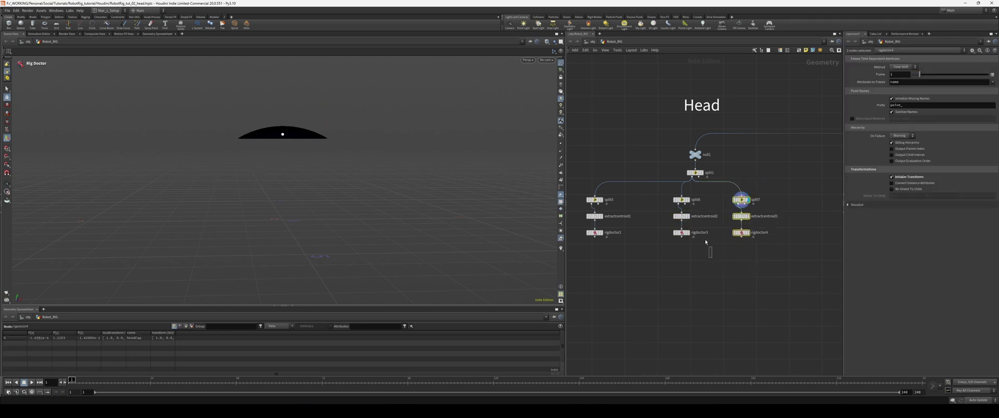
pyautogui.click(681, 200)
pyautogui.moveTo(682, 200); pyautogui.dragTo(670, 199)
# Display the Rig Doctor results of the eye and head-top branches to check their joint points
pyautogui.click(595, 233)
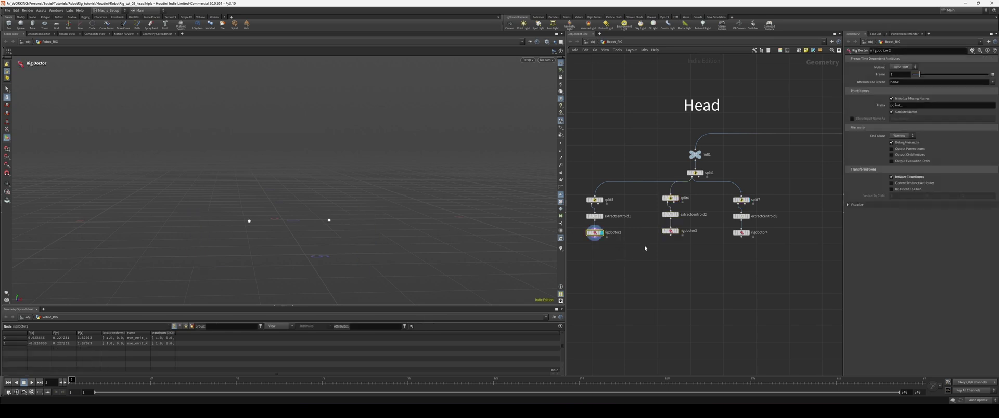
pyautogui.moveTo(407, 246); pyautogui.dragTo(404, 212)
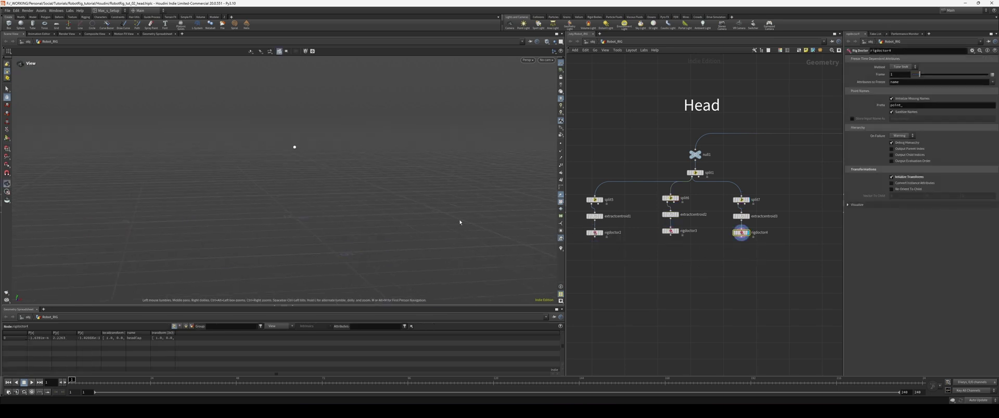
pyautogui.moveTo(710, 281); pyautogui.dragTo(675, 317, button='middle')
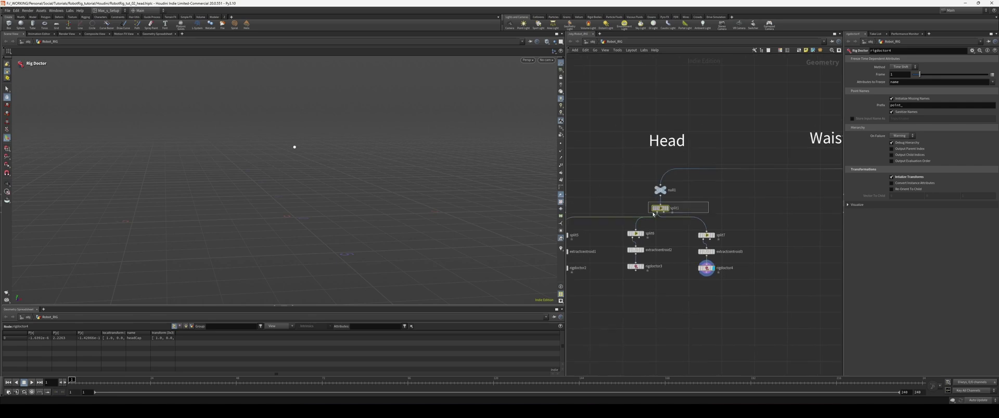
# Display the split1 head geometry to examine the antennae and add a Null node to the split's output
pyautogui.click(666, 208)
pyautogui.scroll(5, 283, 141)
pyautogui.press('Return')
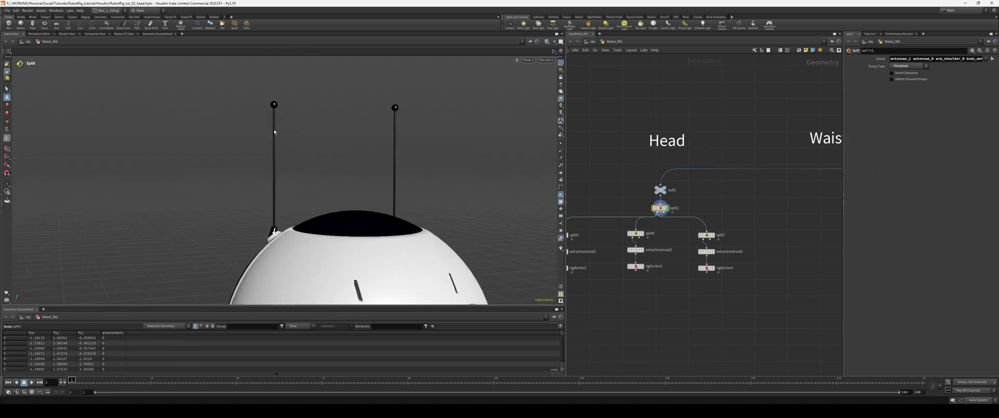
pyautogui.press('Escape')
pyautogui.moveTo(274, 131); pyautogui.dragTo(276, 149)
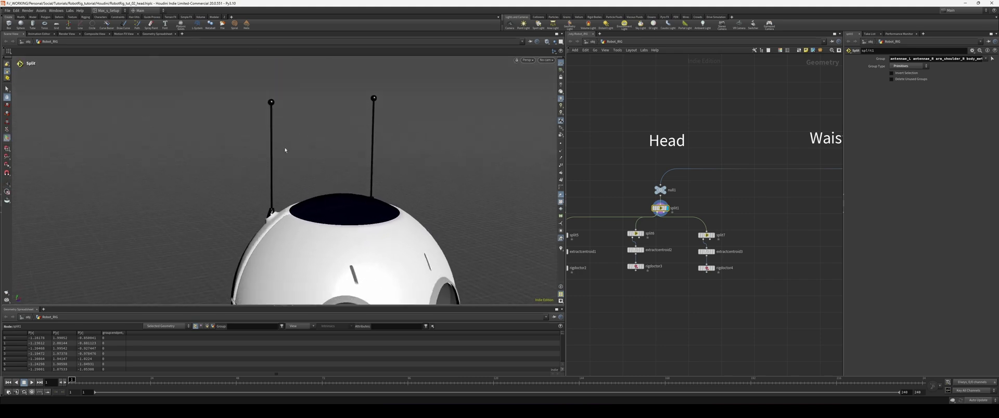
pyautogui.moveTo(392, 163); pyautogui.dragTo(308, 131)
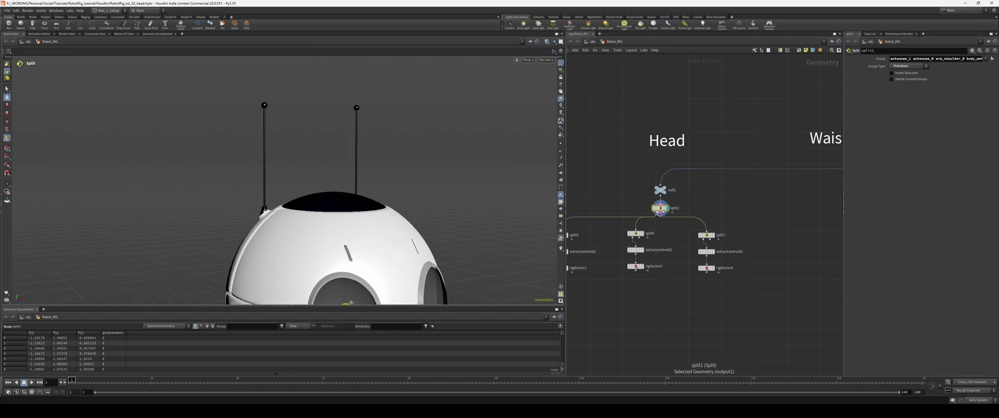
pyautogui.press('Tab')
pyautogui.write('n')
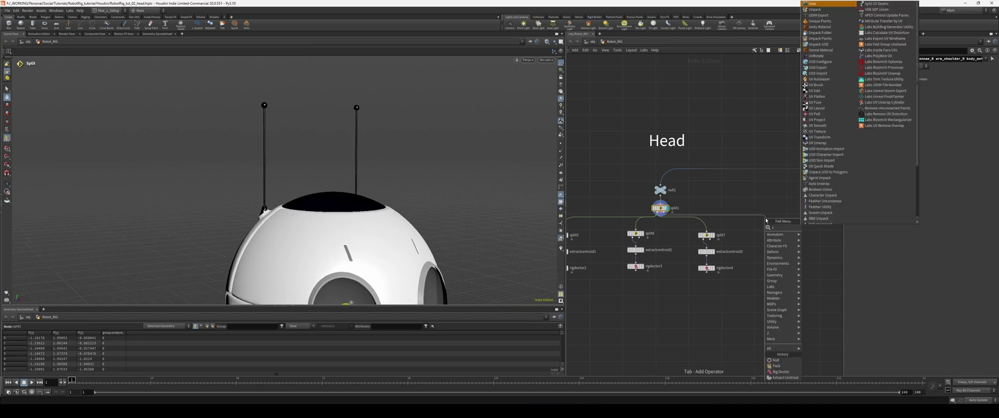
pyautogui.write('ull')
pyautogui.press('Return')
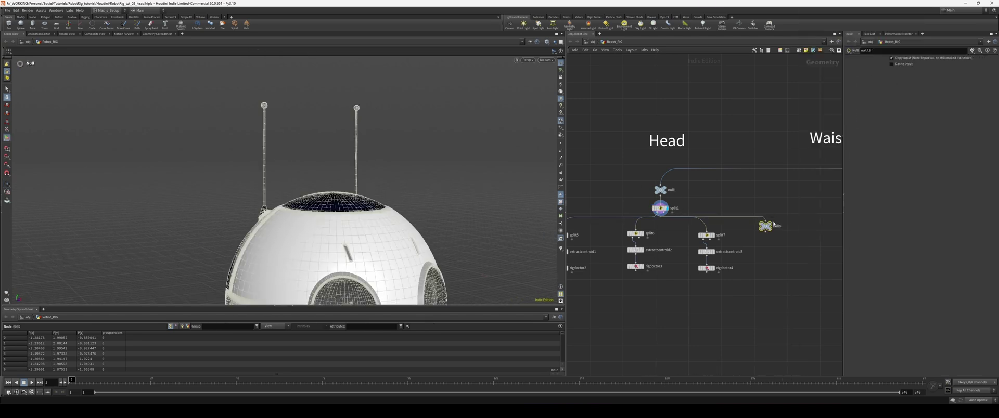
# Split off the antennae_L piece into its own branch and delete the helper Null
pyautogui.scroll(3, 284, 148)
pyautogui.press('s')
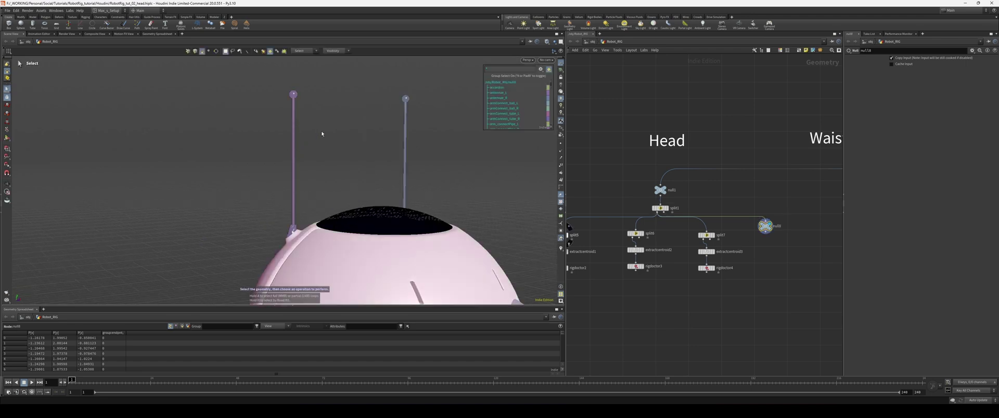
pyautogui.moveTo(312, 139); pyautogui.dragTo(252, 175)
pyautogui.press('Tab')
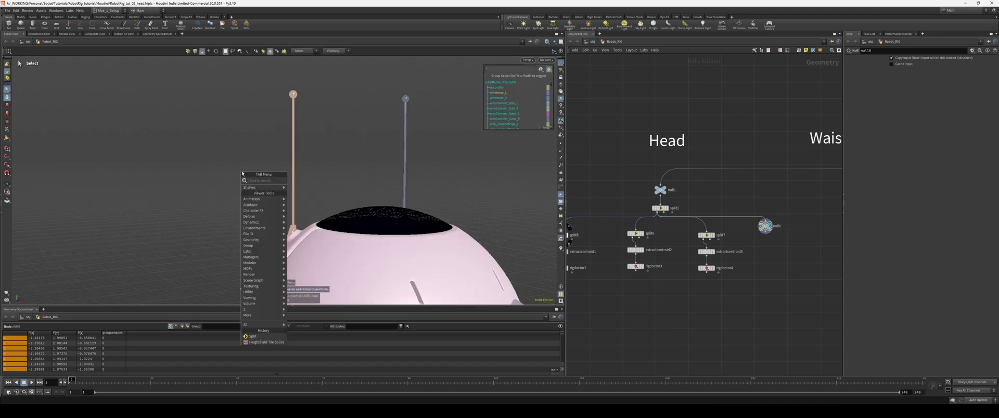
pyautogui.press('Return')
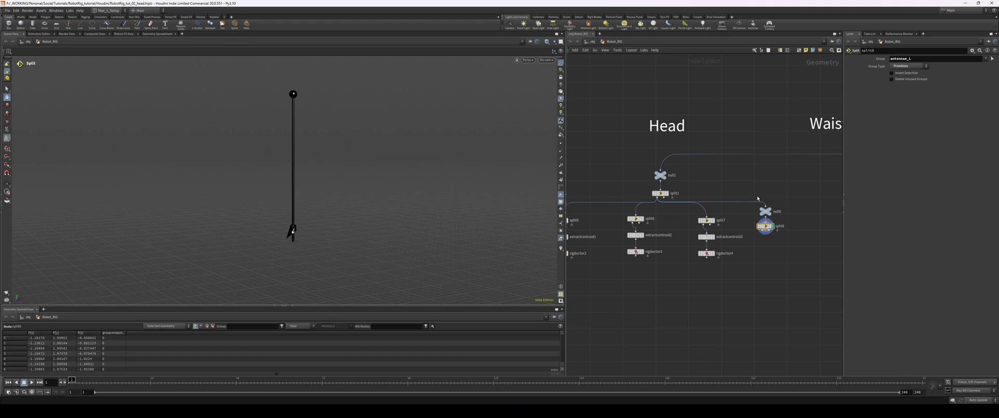
pyautogui.press('Delete')
pyautogui.press('Escape')
pyautogui.moveTo(364, 236); pyautogui.dragTo(326, 235)
pyautogui.press('Return')
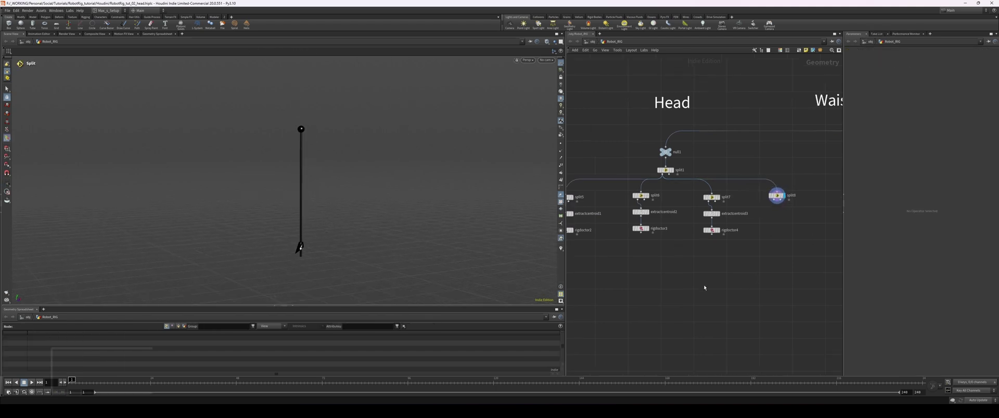
# Find the Get_center_Line subnetwork in the Spine network and display its resulting line
pyautogui.moveTo(269, 152); pyautogui.dragTo(281, 151)
pyautogui.scroll(-4, 692, 260)
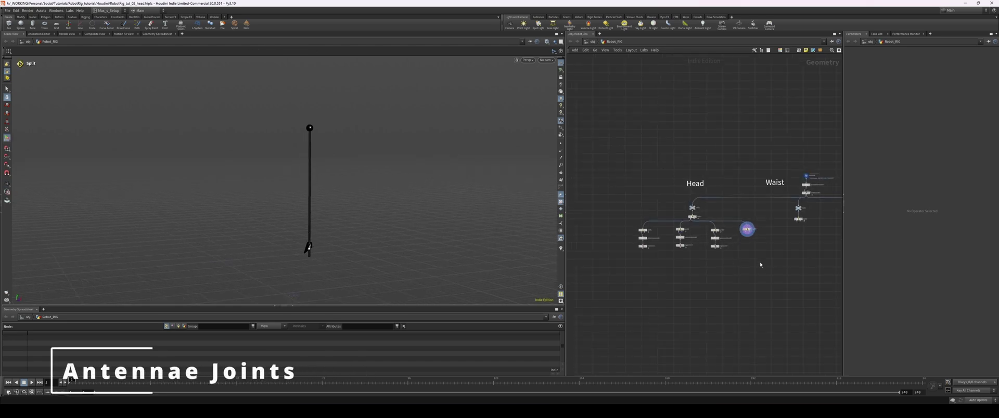
pyautogui.moveTo(700, 262); pyautogui.dragTo(641, 258, button='middle')
pyautogui.moveTo(812, 333); pyautogui.dragTo(630, 242, button='middle')
pyautogui.scroll(2, 632, 249)
pyautogui.scroll(2, 634, 255)
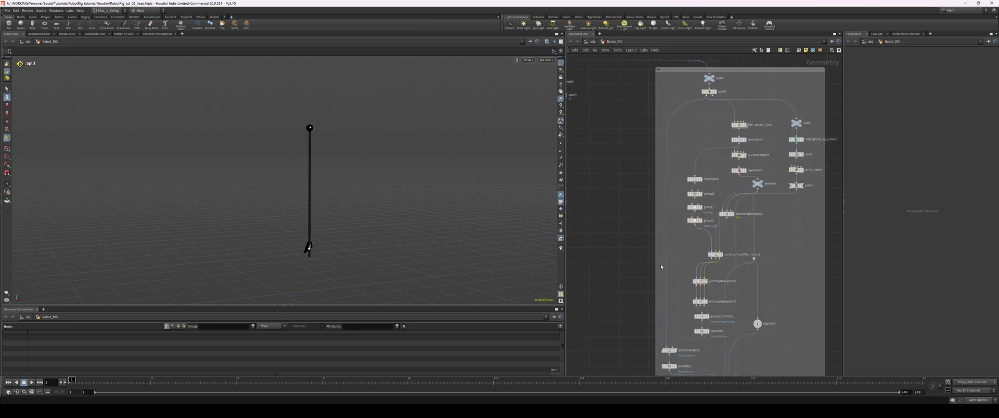
pyautogui.click(739, 125)
pyautogui.moveTo(736, 140); pyautogui.dragTo(680, 151, button='middle')
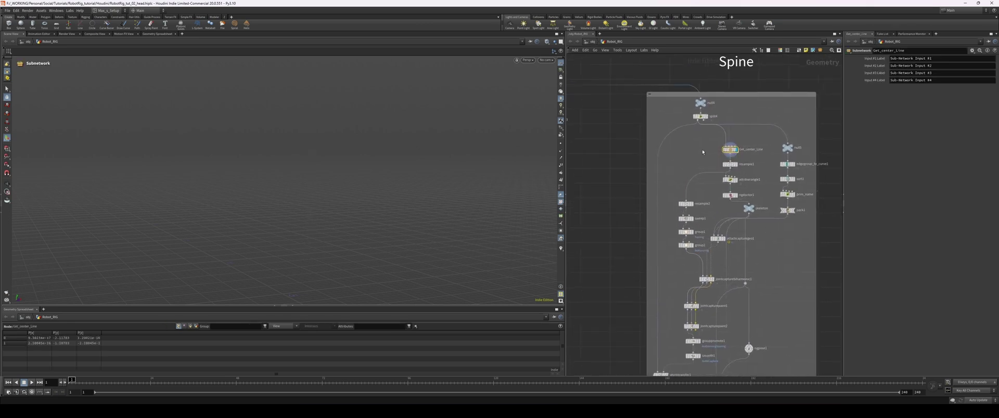
pyautogui.scroll(-4, 398, 220)
pyautogui.press('w')
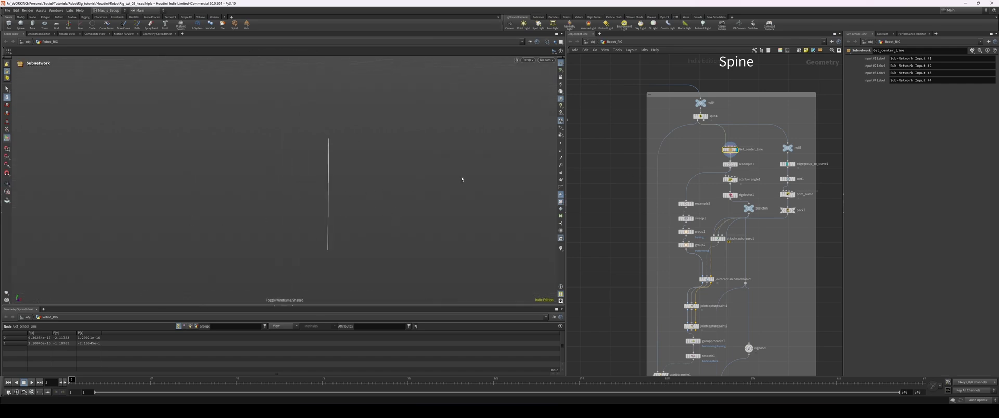
# Copy the Get_center_Line subnetwork into the Head network and connect it below split8
pyautogui.scroll(-3, 718, 151)
pyautogui.moveTo(664, 163); pyautogui.dragTo(772, 182, button='middle')
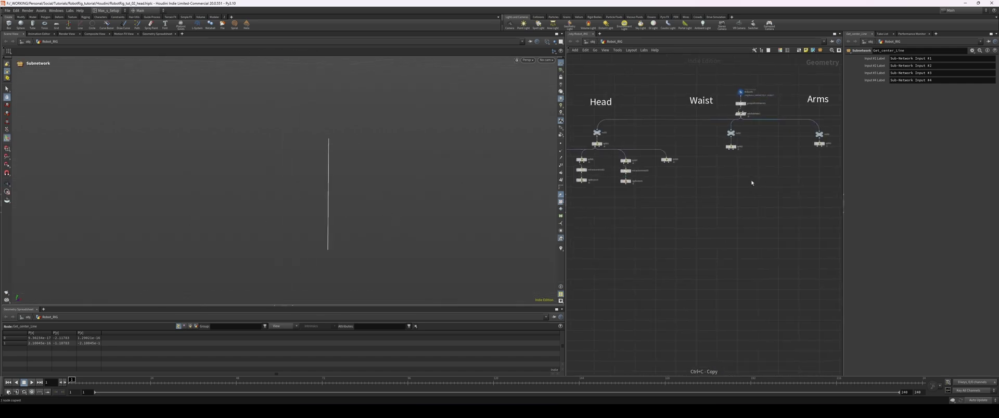
pyautogui.hotkey('ctrl', 'v')
pyautogui.scroll(3, 739, 185)
pyautogui.moveTo(696, 189); pyautogui.dragTo(675, 230)
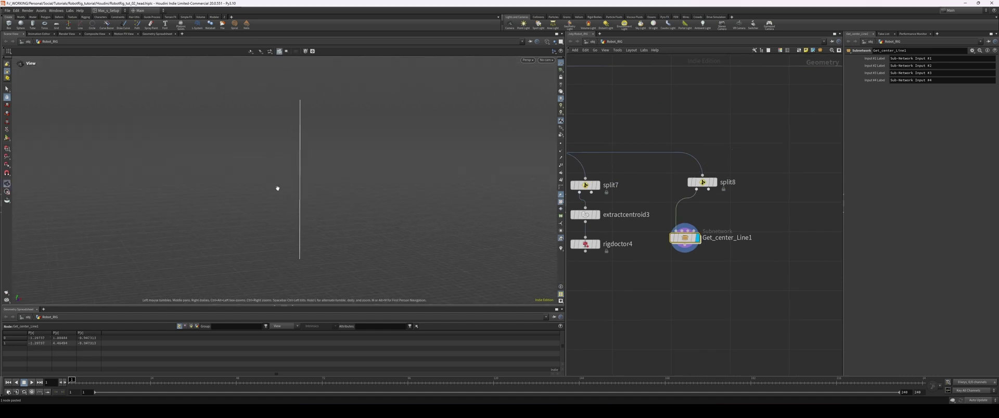
# Enter the copied centre-line subnetwork and insert a Null between its first input and the Bound node
pyautogui.press('Return')
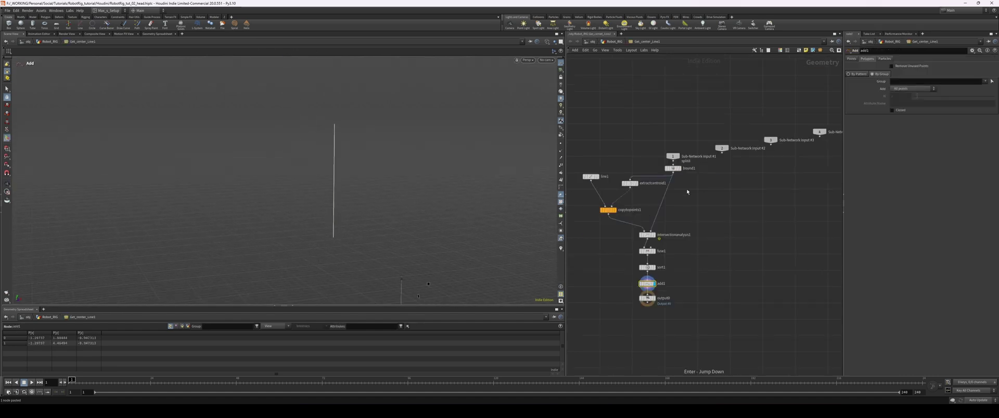
pyautogui.click(677, 168)
pyautogui.press('Tab')
pyautogui.write('null')
pyautogui.press('Return')
pyautogui.click(676, 152)
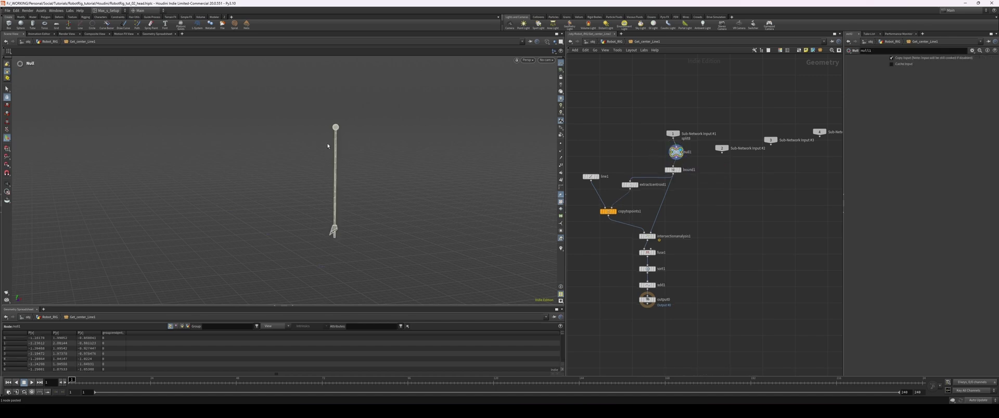
# Display the Bound, Add and Output results inside the subnetwork and return to the parent network
pyautogui.click(678, 169)
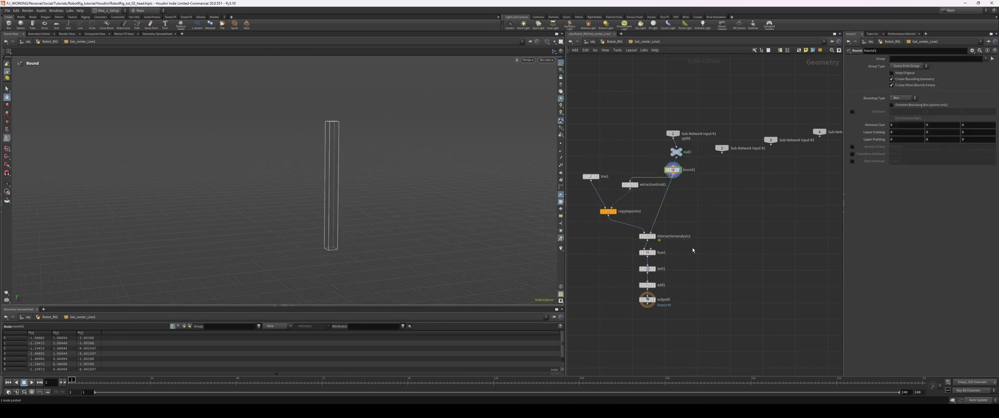
pyautogui.click(653, 285)
pyautogui.click(648, 300)
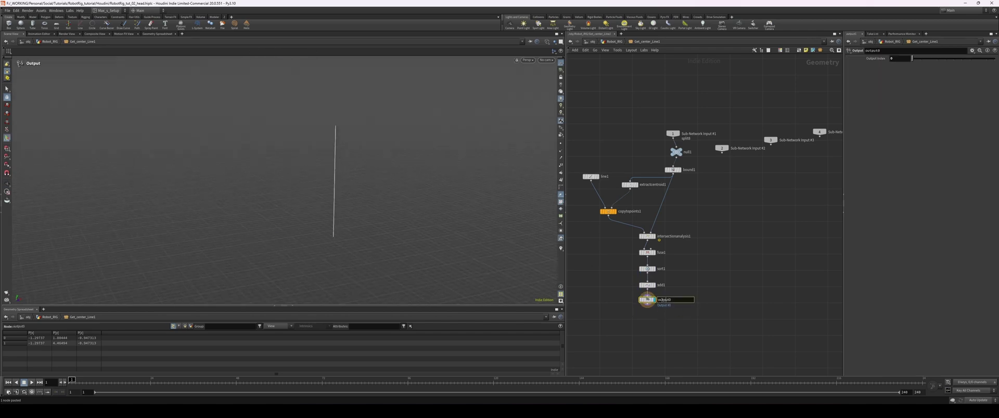
pyautogui.press('u')
# Show the split8 antenna for reference and add a Transform node below Get_center_Line1
pyautogui.click(702, 182)
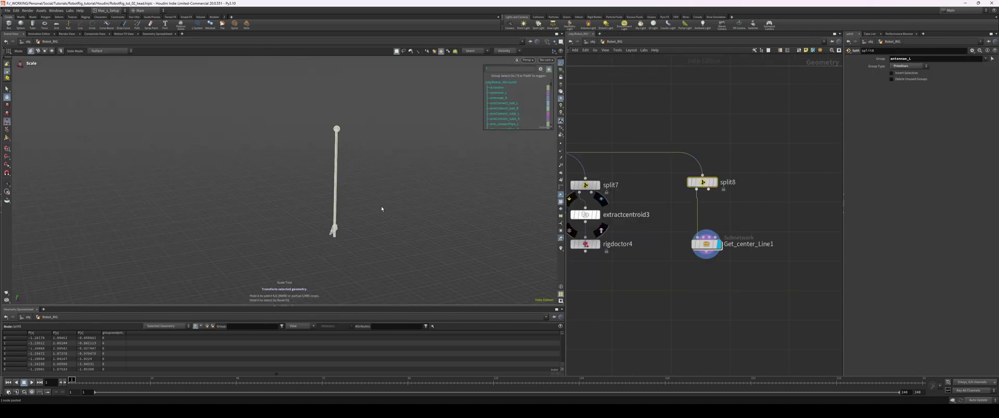
pyautogui.scroll(3, 447, 198)
pyautogui.press('e')
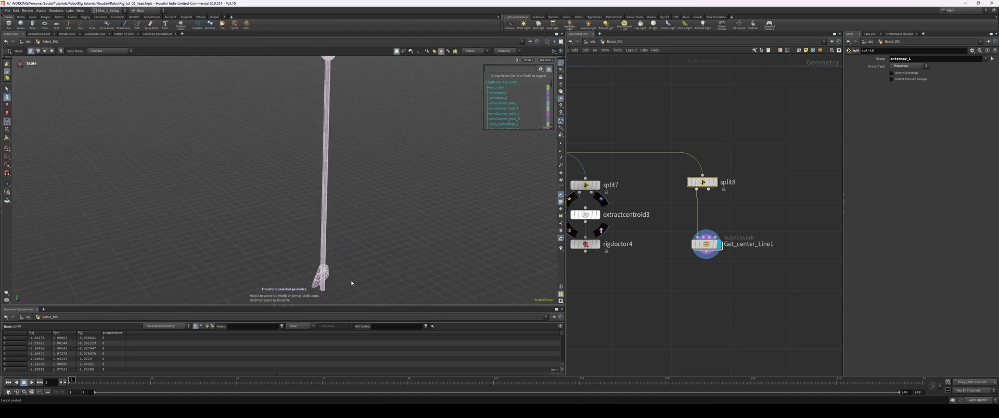
pyautogui.press('Escape')
pyautogui.moveTo(312, 203); pyautogui.dragTo(324, 200)
pyautogui.moveTo(367, 168); pyautogui.dragTo(333, 198)
pyautogui.write('transform')
pyautogui.press('Return')
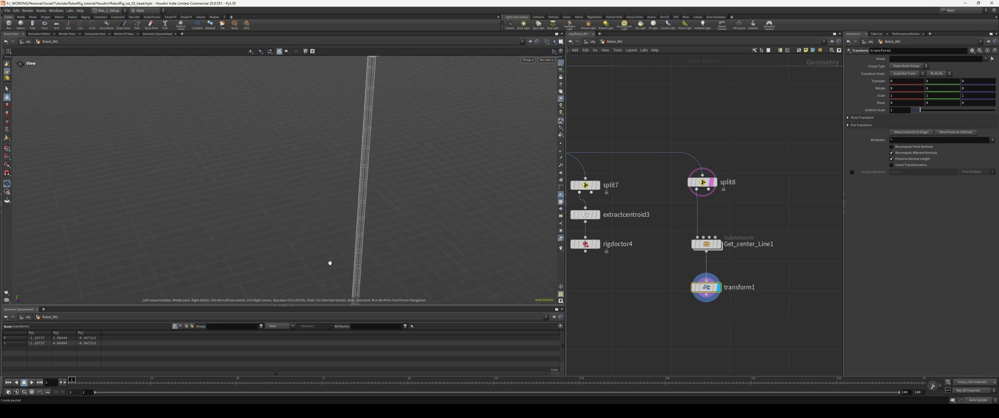
# Centre the Transform node's pivot on the antenna line and activate its transform handle
pyautogui.moveTo(325, 150); pyautogui.dragTo(340, 114)
pyautogui.moveTo(371, 150); pyautogui.dragTo(198, 195)
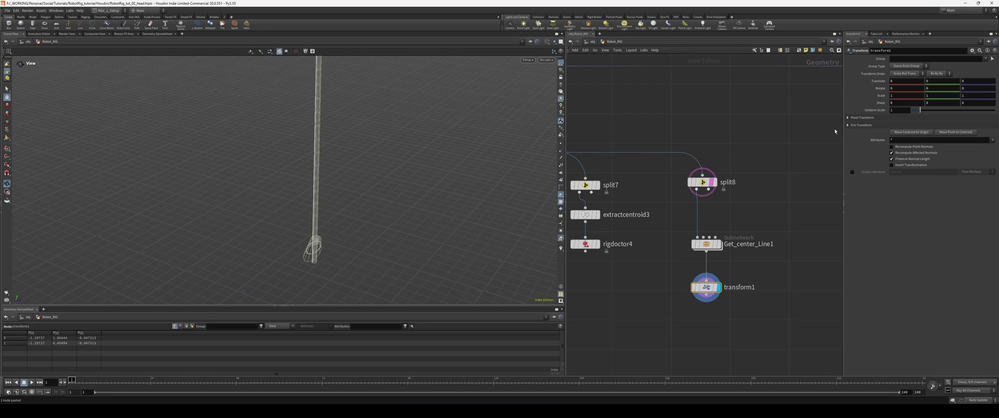
pyautogui.click(972, 50)
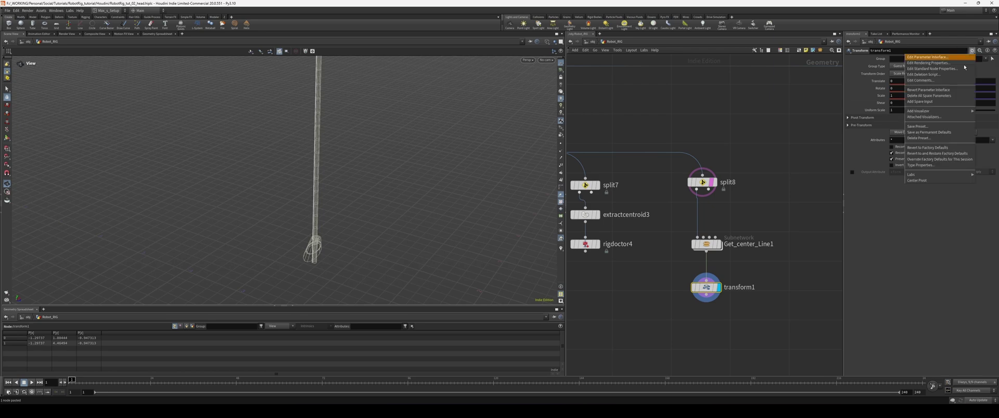
pyautogui.click(927, 180)
pyautogui.moveTo(334, 169); pyautogui.dragTo(368, 157)
pyautogui.press('Return')
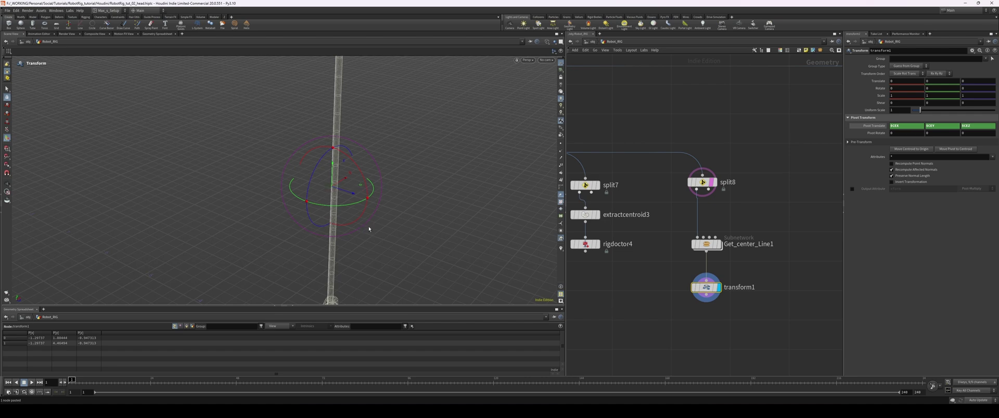
# Show an orthographic view beside the perspective view and move the centre line about 0.02 along X
pyautogui.press('Escape')
pyautogui.hotkey('ctrl', '3')
pyautogui.press('f')
pyautogui.press('Return')
pyautogui.moveTo(170, 182); pyautogui.dragTo(175, 181)
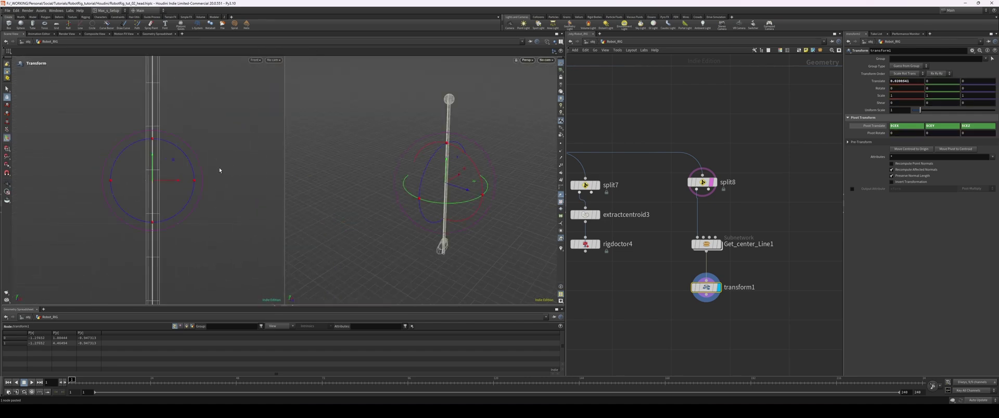
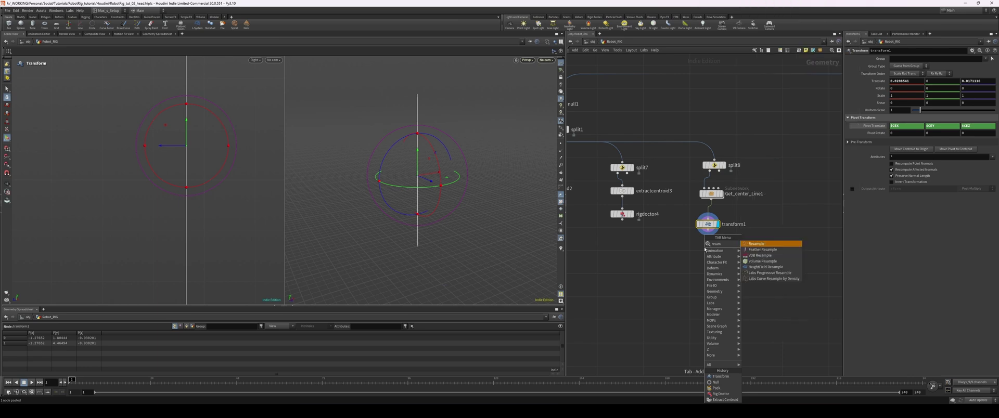
# Add a Resample node below transform1, disable Maximum Segment Length and enable Maximum Segments with 11 segments
pyautogui.press('r')
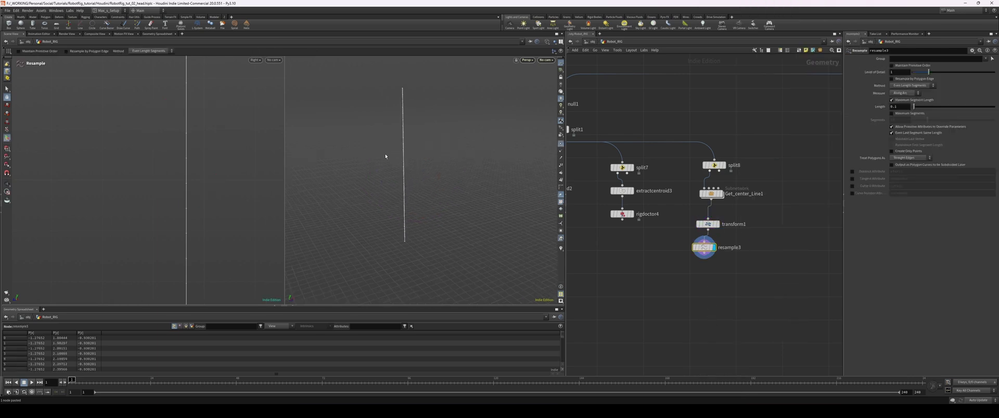
pyautogui.press('Return')
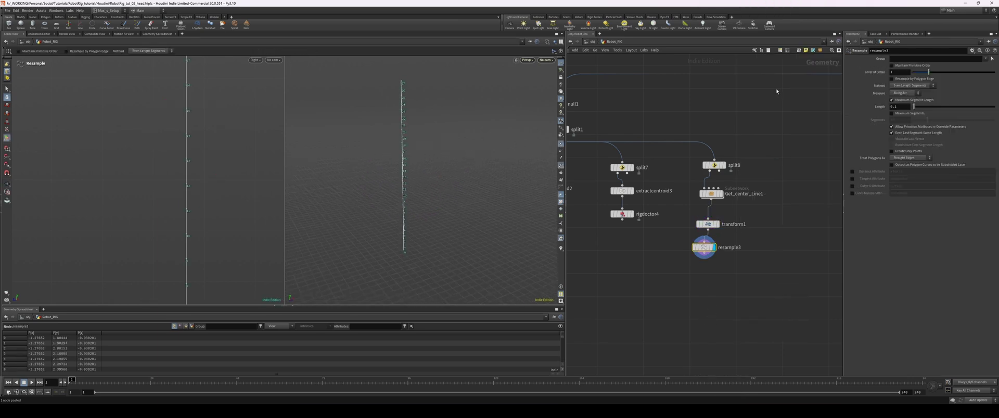
pyautogui.click(891, 100)
pyautogui.click(891, 114)
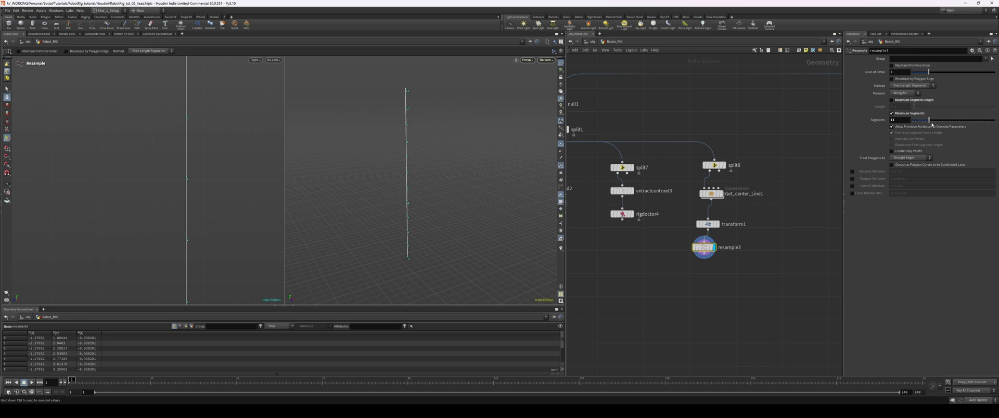
# Add an Attribute Wrangle node below resample3 and align the antenna branch
pyautogui.scroll(-2, 417, 150)
pyautogui.moveTo(714, 166); pyautogui.dragTo(715, 277)
pyautogui.click(679, 260)
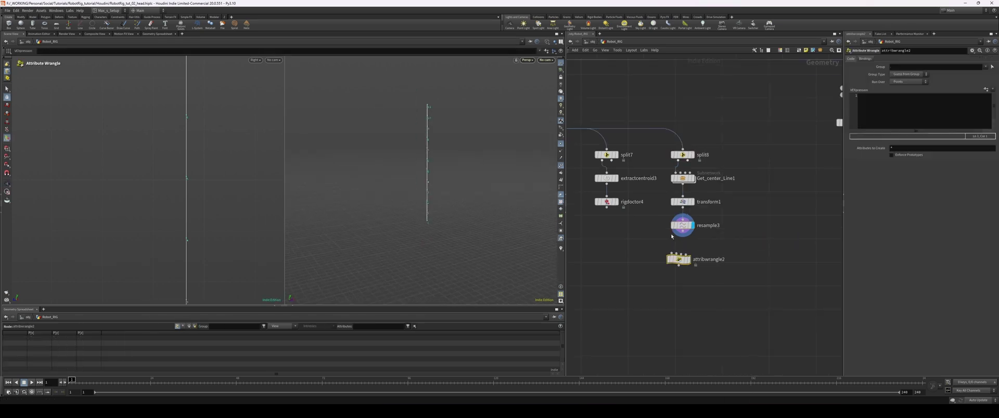
pyautogui.click(884, 108)
pyautogui.write('@')
pyautogui.write('name = ')
pyautogui.write("'")
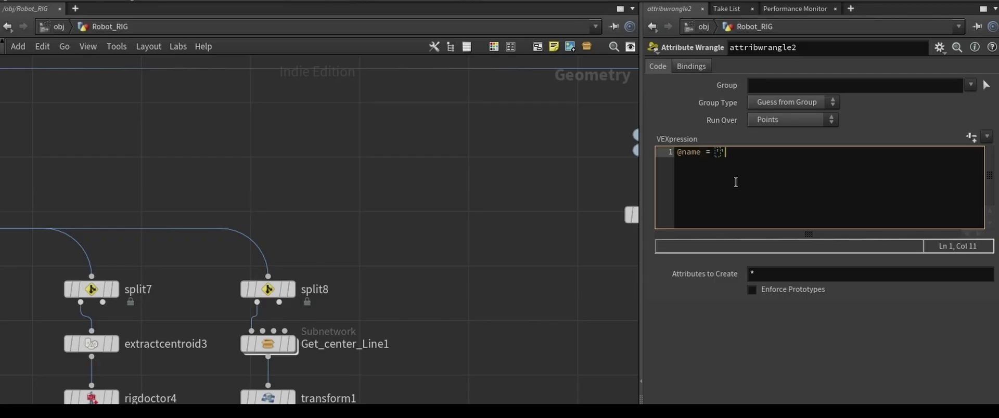
pyautogui.write('antennae')
pyautogui.write("_' + ")
pyautogui.write('itoa(@')
pyautogui.write('ptnum)')
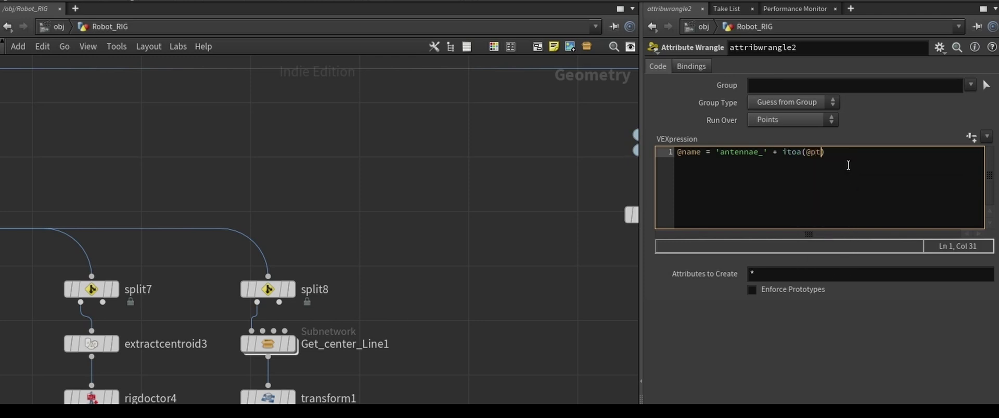
pyautogui.write(" + 'R';")
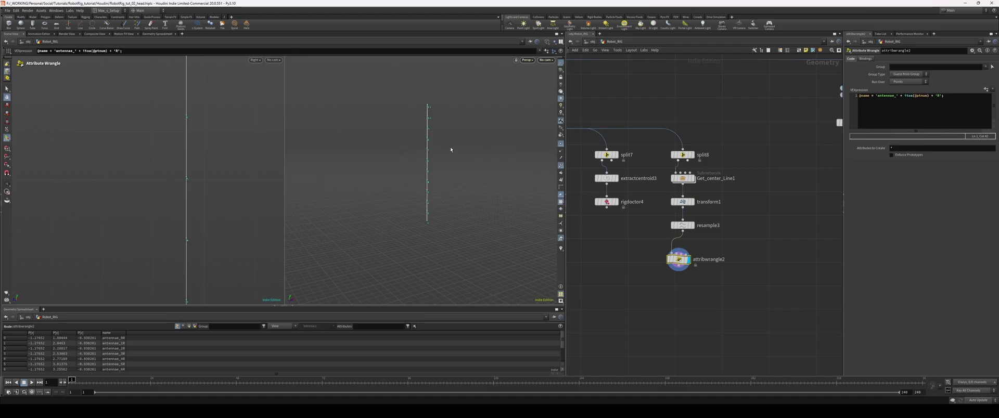
pyautogui.press('Escape')
pyautogui.moveTo(451, 147); pyautogui.dragTo(363, 168)
pyautogui.press('Return')
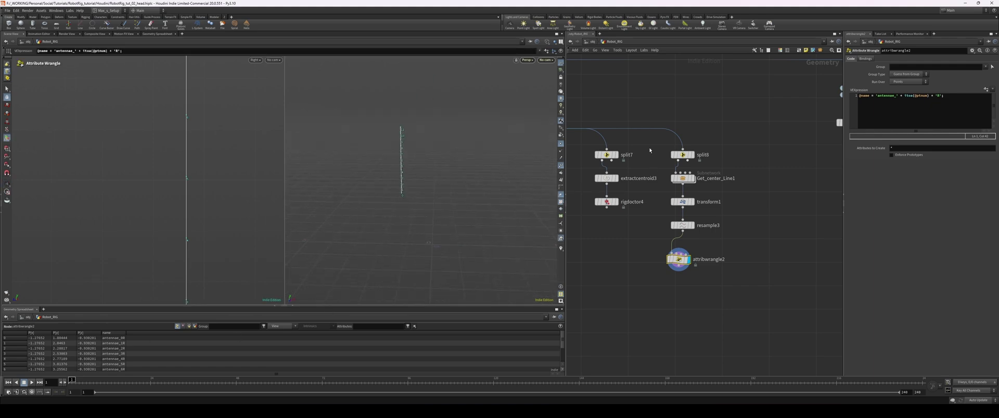
pyautogui.press('Escape')
pyautogui.moveTo(359, 167); pyautogui.dragTo(499, 149)
pyautogui.press('Return')
pyautogui.moveTo(659, 152); pyautogui.dragTo(684, 153, button='middle')
pyautogui.doubleClick(940, 98)
pyautogui.write('_')
pyautogui.press('Return')
pyautogui.press('BackSpace')
pyautogui.moveTo(126, 331); pyautogui.dragTo(135, 332)
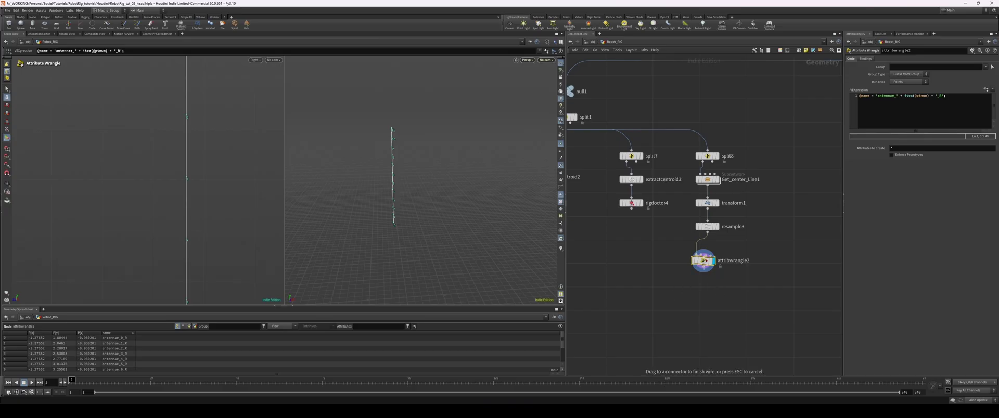
# Add a Rig Doctor node below attribwrangle2, display it and enable Initialize Transforms
pyautogui.click(714, 236)
pyautogui.click(717, 282)
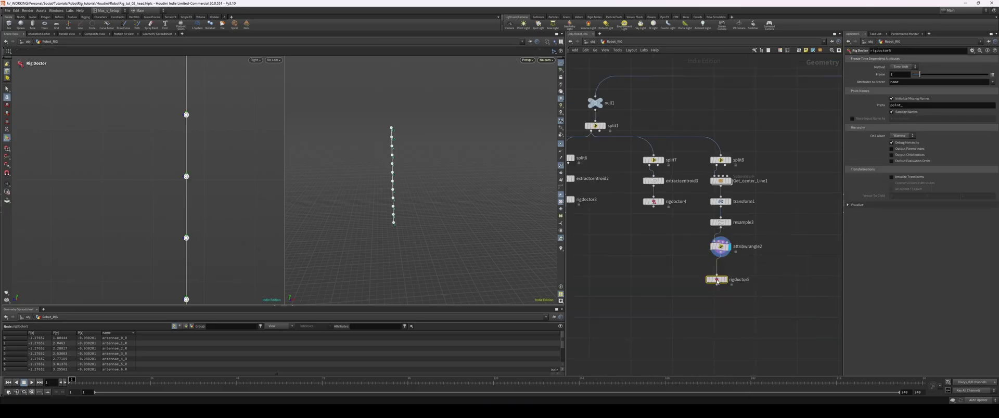
pyautogui.click(725, 279)
pyautogui.click(892, 178)
# Add a Skeleton Mirror node below rigdoctor5 and display the mirrored antenna joints
pyautogui.press('Tab')
pyautogui.moveTo(703, 286)
pyautogui.write('s')
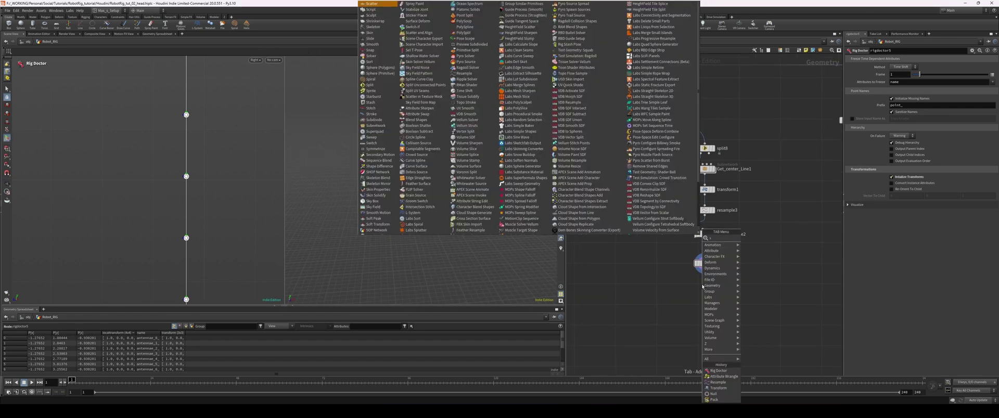
pyautogui.write('kele')
pyautogui.press('Down')
pyautogui.press('Down')
pyautogui.press('Return')
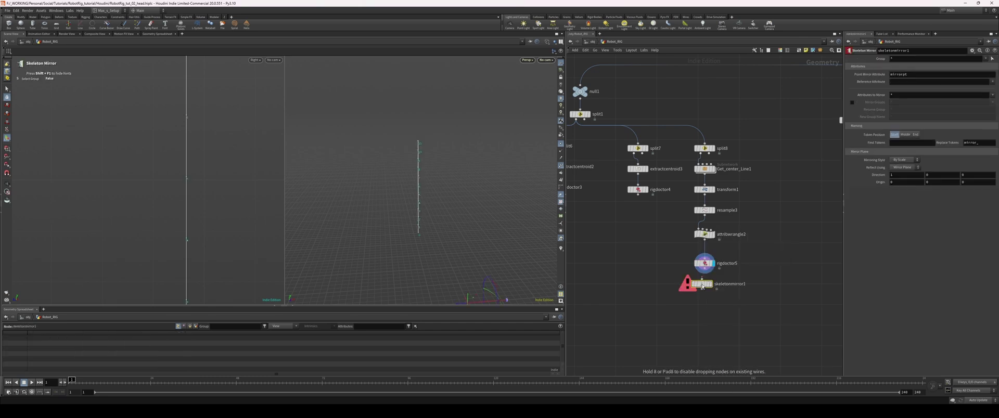
pyautogui.click(703, 283)
pyautogui.moveTo(458, 172)
pyautogui.mouseDown()
pyautogui.moveTo(434, 201)
pyautogui.moveTo(464, 180)
pyautogui.moveTo(442, 172)
pyautogui.moveTo(461, 172)
pyautogui.mouseUp()
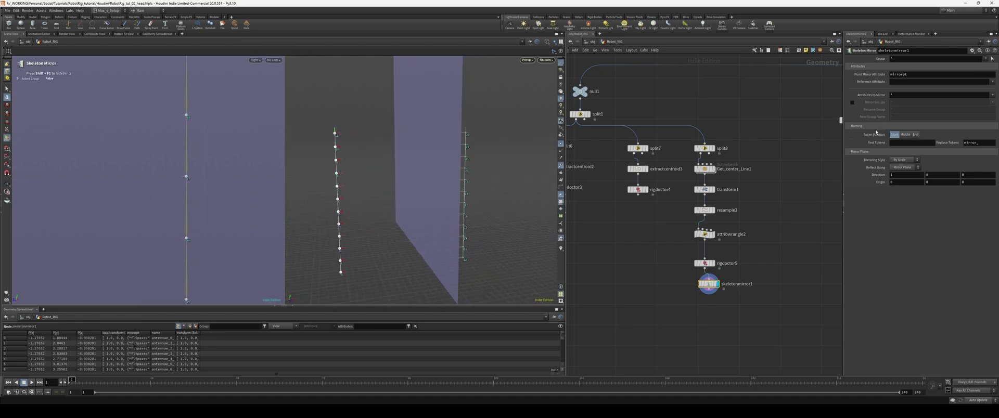
# Set the mirror naming to replace the end token _R with _L, and align the antenna branch nodes
pyautogui.click(916, 135)
pyautogui.moveTo(175, 334); pyautogui.dragTo(184, 334)
pyautogui.click(911, 143)
pyautogui.write('_R')
pyautogui.press('Tab')
pyautogui.write('_L')
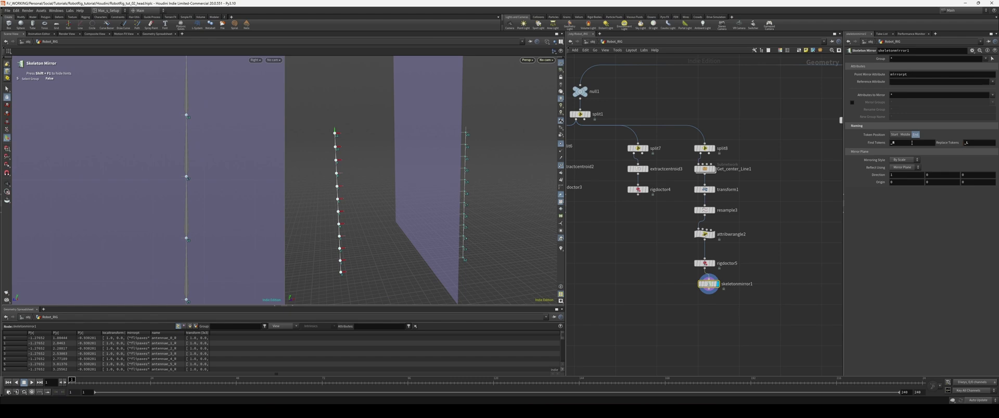
pyautogui.write('l')
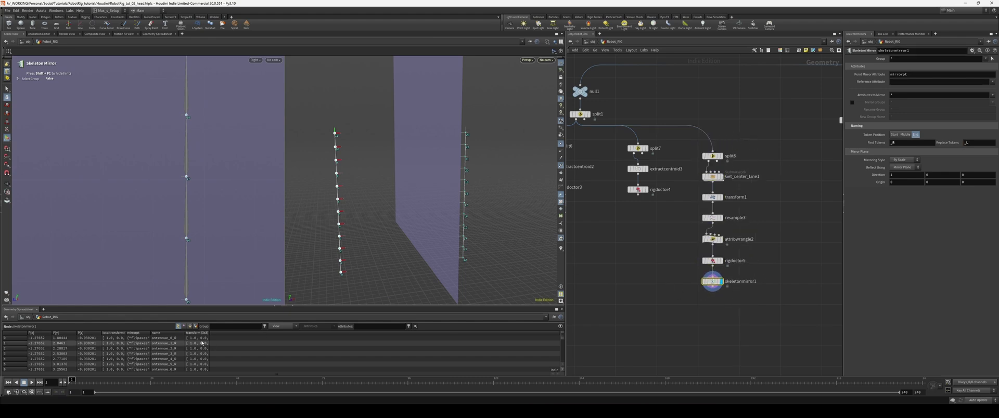
pyautogui.moveTo(183, 332); pyautogui.dragTo(187, 332)
pyautogui.moveTo(562, 337); pyautogui.dragTo(561, 352)
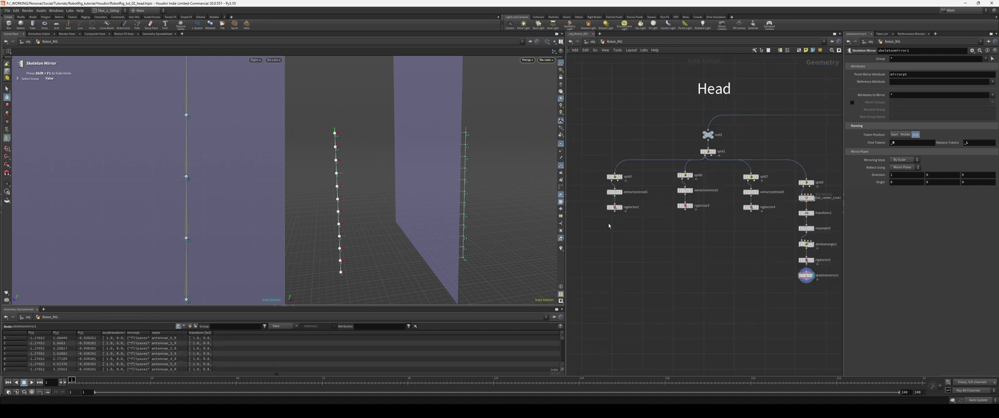
# Merge the three head-piece Rig Doctor branches with skeletonmirror1 in a displayed Merge node placed centrally below them
pyautogui.moveTo(609, 225); pyautogui.dragTo(800, 285)
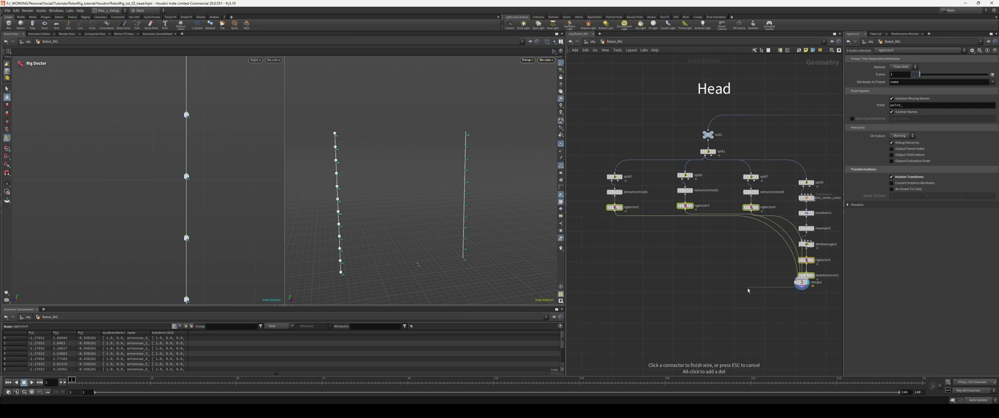
pyautogui.click(800, 284)
pyautogui.press('y')
pyautogui.click(735, 297)
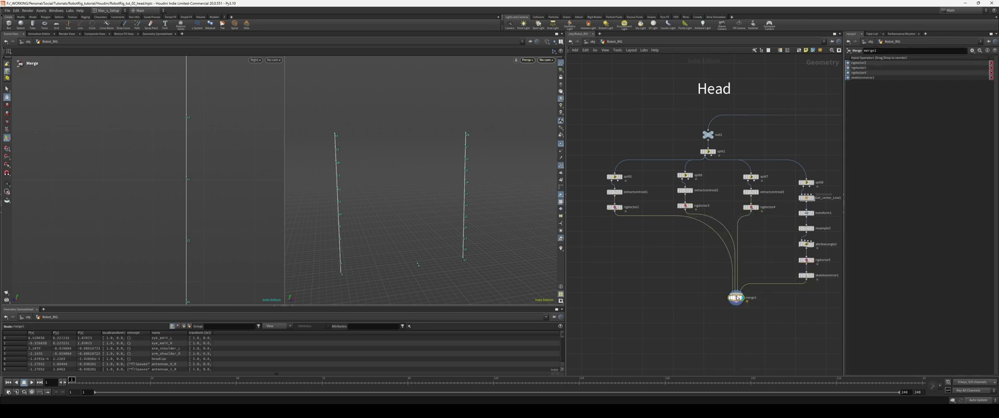
pyautogui.moveTo(735, 298); pyautogui.dragTo(691, 288)
pyautogui.moveTo(468, 199); pyautogui.dragTo(467, 213)
pyautogui.scroll(3, 467, 212)
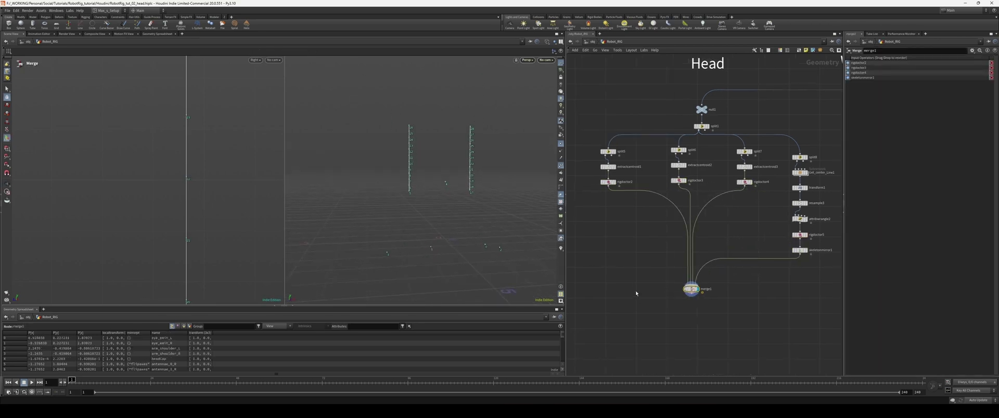
pyautogui.moveTo(458, 239); pyautogui.dragTo(430, 220)
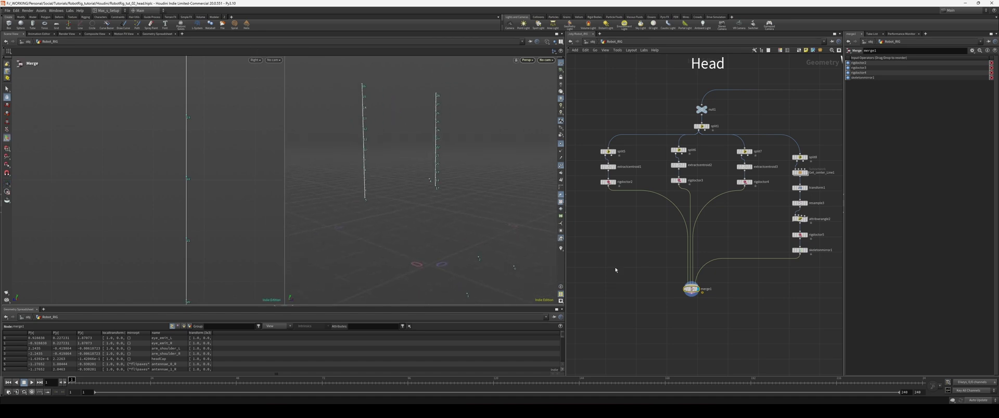
pyautogui.scroll(-1, 639, 260)
pyautogui.moveTo(490, 246); pyautogui.dragTo(466, 250)
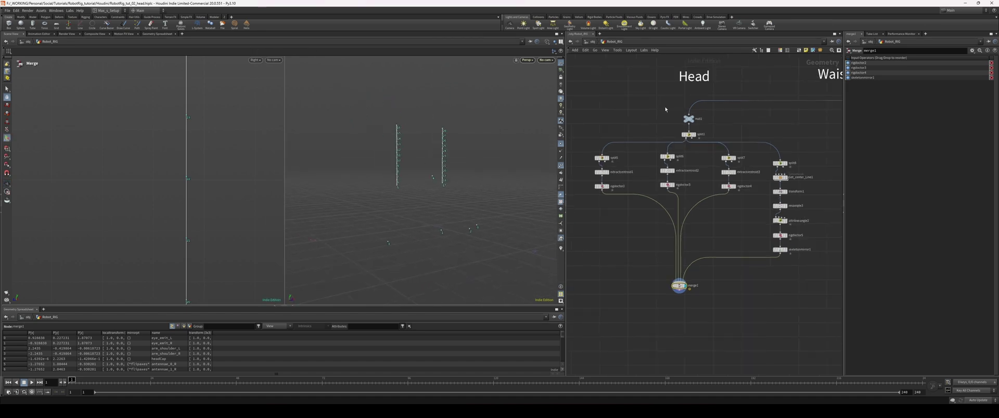
# Display the head geometry from split1 without its labels and examine the head's shape
pyautogui.click(688, 135)
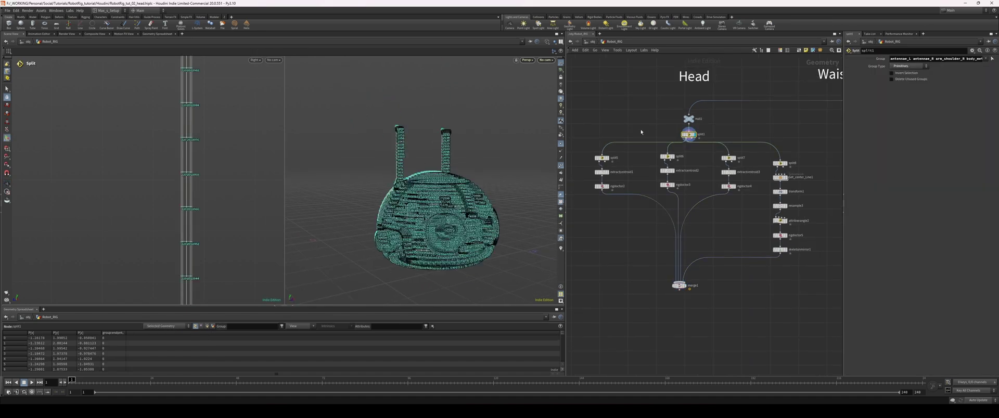
pyautogui.click(560, 161)
pyautogui.moveTo(471, 200); pyautogui.dragTo(495, 240)
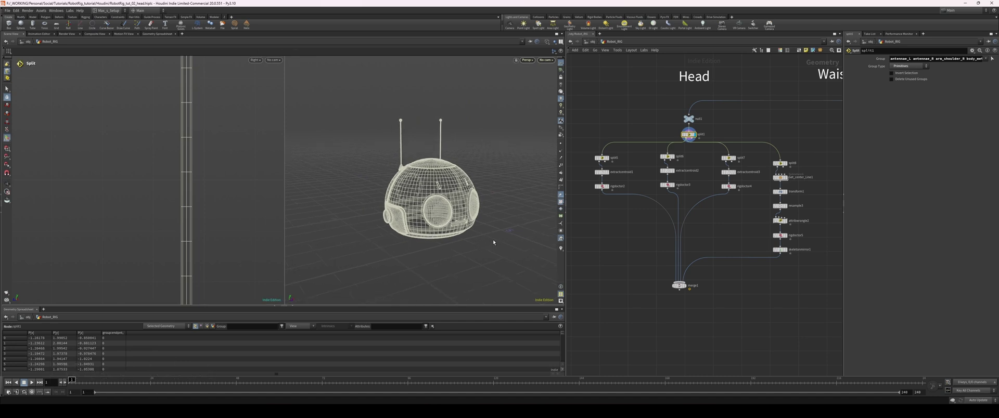
pyautogui.scroll(-3, 780, 296)
pyautogui.moveTo(780, 295); pyautogui.dragTo(590, 298, button='middle')
pyautogui.scroll(-3, 624, 271)
pyautogui.scroll(3, 670, 253)
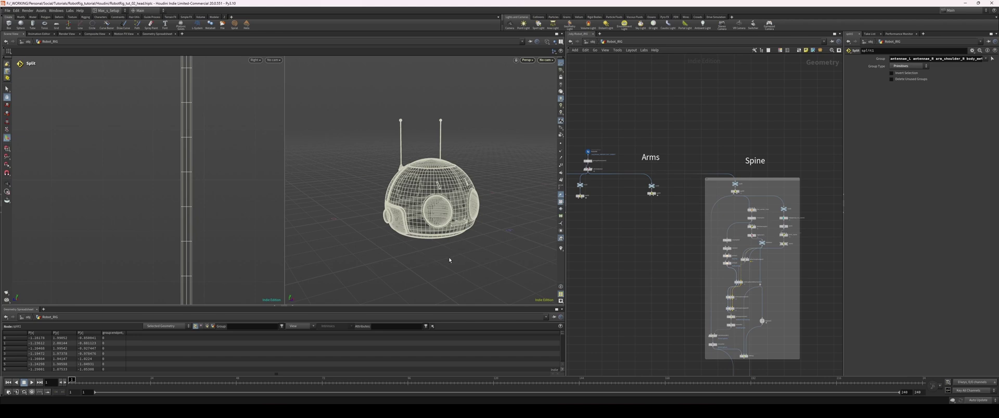
pyautogui.moveTo(430, 254); pyautogui.dragTo(408, 252)
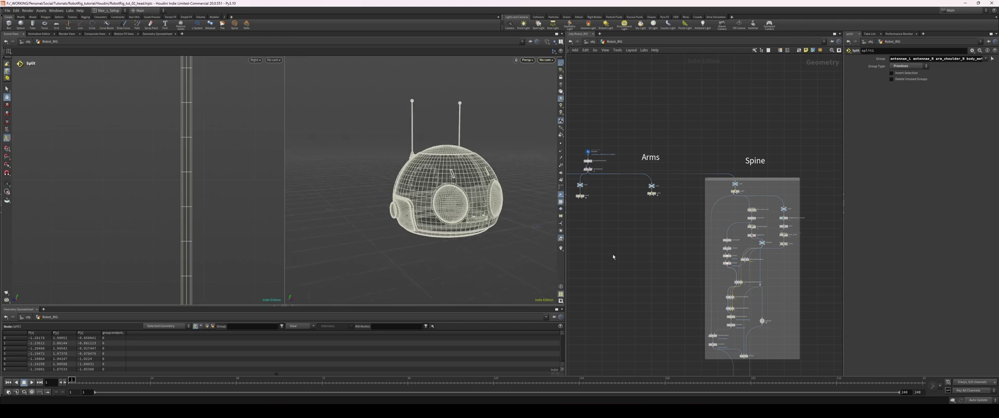
# Display the skeleton null in the Spine network, frame its joints and turn on their name labels
pyautogui.moveTo(573, 250); pyautogui.dragTo(653, 243, button='middle')
pyautogui.scroll(4, 645, 255)
pyautogui.scroll(-2, 655, 271)
pyautogui.press('4')
pyautogui.moveTo(739, 242); pyautogui.dragTo(742, 177, button='middle')
pyautogui.scroll(-1, 741, 208)
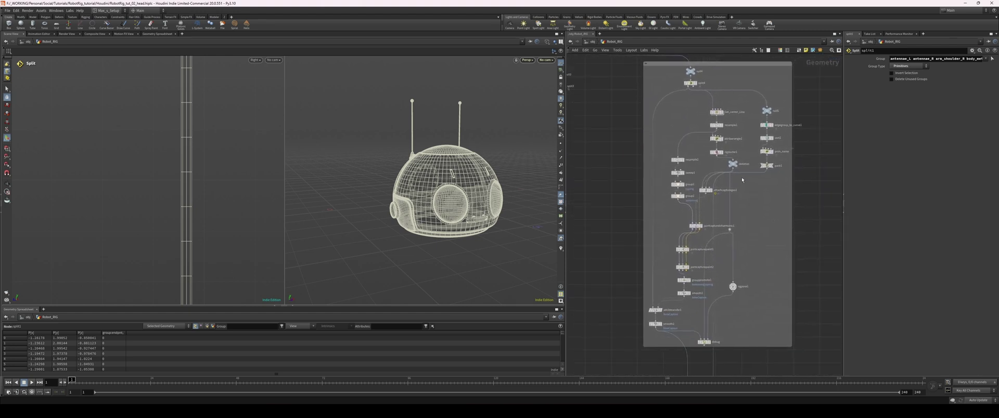
pyautogui.click(732, 164)
pyautogui.moveTo(732, 164); pyautogui.dragTo(725, 165)
pyautogui.press('r')
pyautogui.click(561, 150)
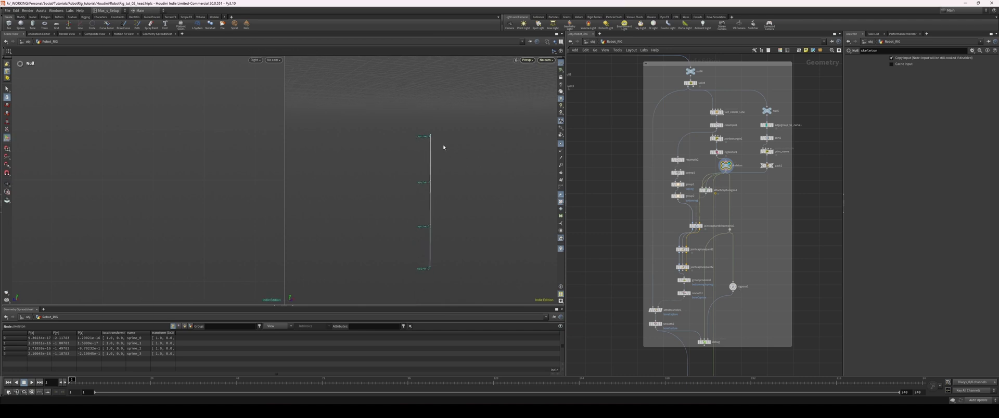
# Add an Object Merge node in the Spine network and set Object 1 to ../skeleton
pyautogui.press('Tab')
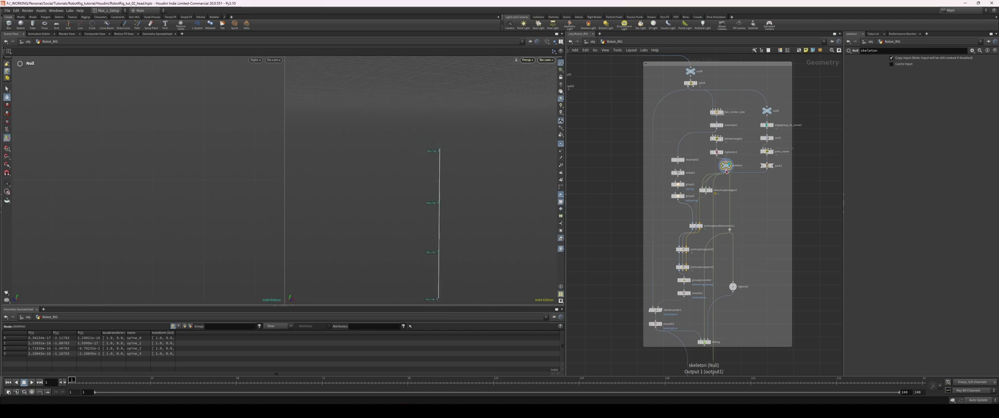
pyautogui.press('Escape')
pyautogui.press('Tab')
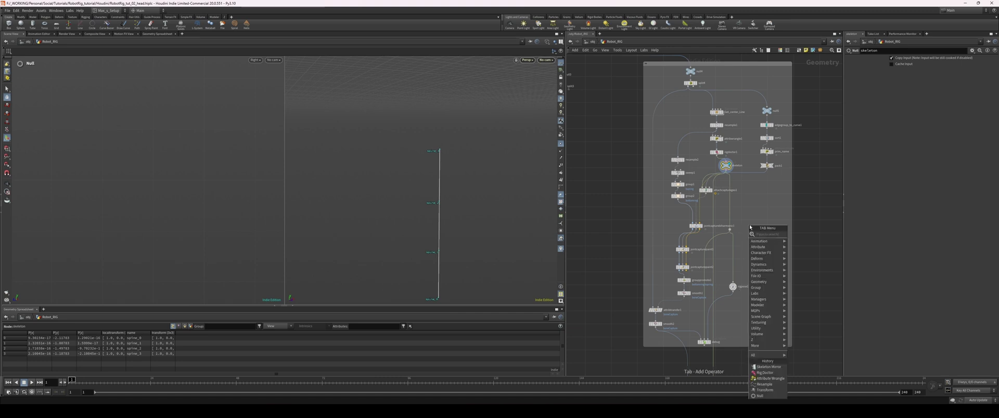
pyautogui.press('Escape')
pyautogui.press('Return')
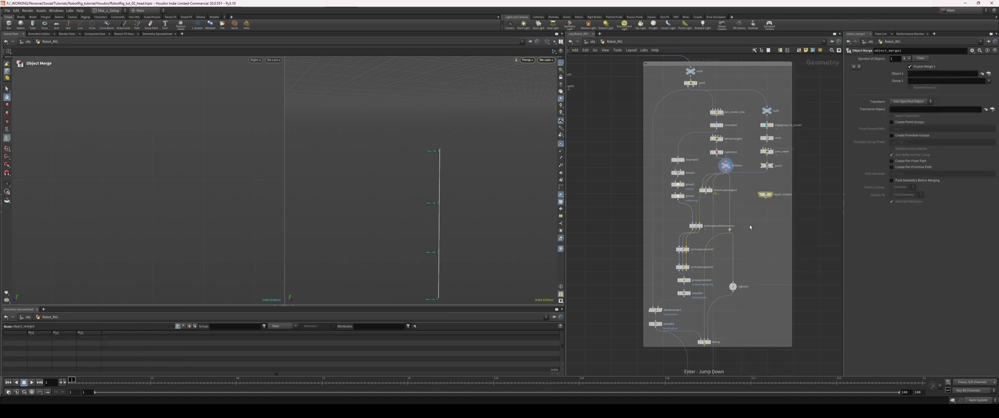
pyautogui.scroll(3, 779, 168)
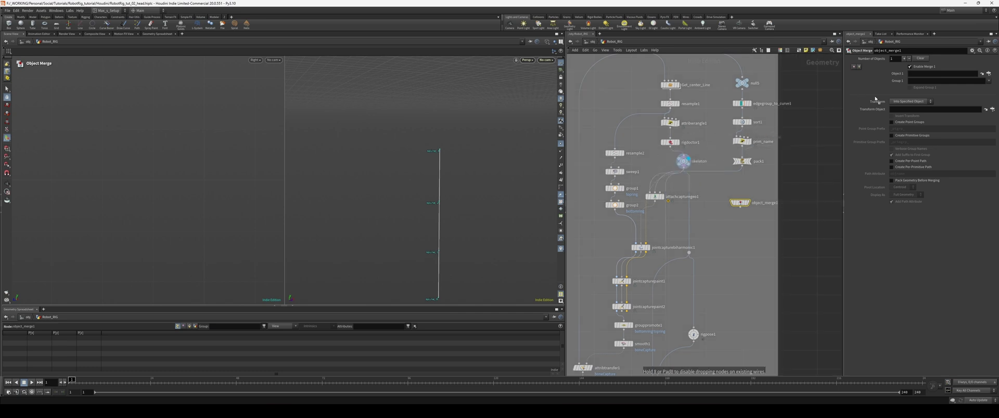
pyautogui.moveTo(931, 76); pyautogui.dragTo(931, 77)
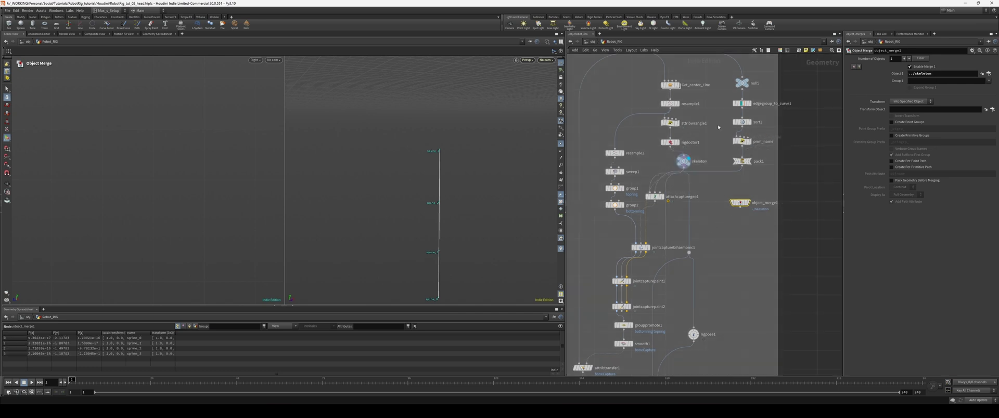
# Rename the skeleton null spine_skeleton and the Object Merge node spine_skel_in
pyautogui.doubleClick(700, 161)
pyautogui.write('spine_skeletoin')
pyautogui.press('Return')
pyautogui.press('F2')
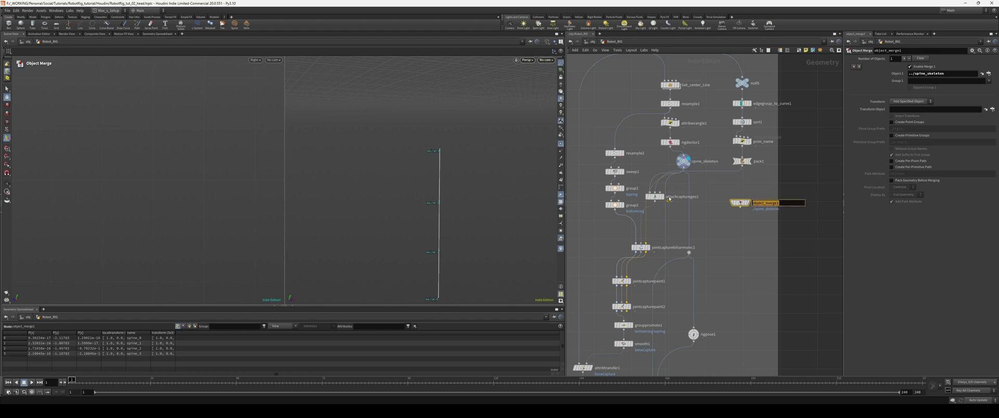
pyautogui.write('soine_skel_in')
pyautogui.press('Return')
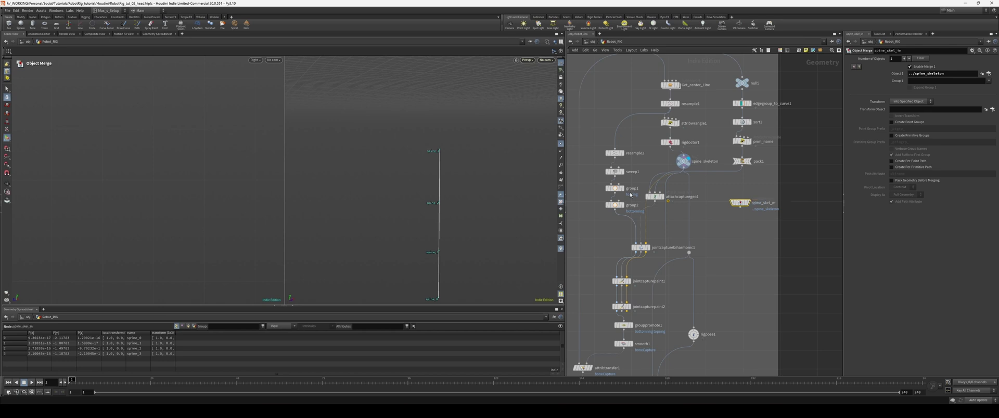
# Give the spine_skel_in node a blue colour and a circular shape
pyautogui.press('c')
pyautogui.click(821, 354)
pyautogui.press('z')
pyautogui.click(811, 344)
pyautogui.press('z')
# Paste the spine_skel_in node and place it below the pack node in the Spine network
pyautogui.scroll(-5, 647, 245)
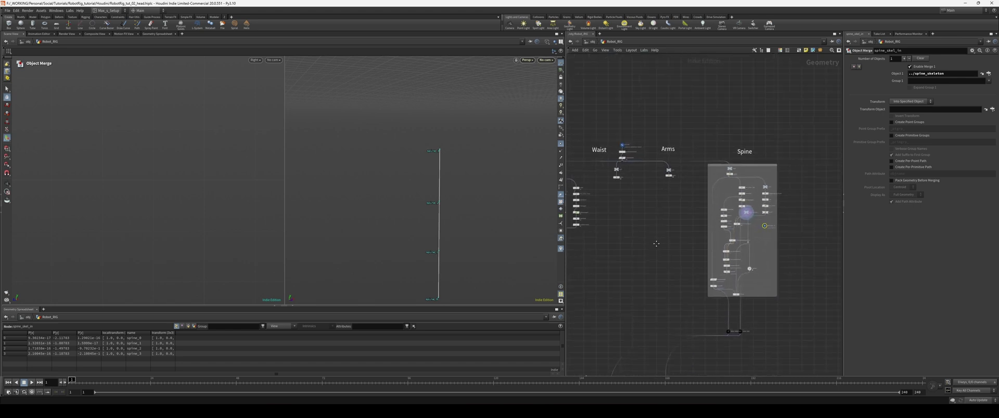
pyautogui.scroll(3, 670, 240)
pyautogui.hotkey('ctrl', 'v')
pyautogui.scroll(5, 755, 229)
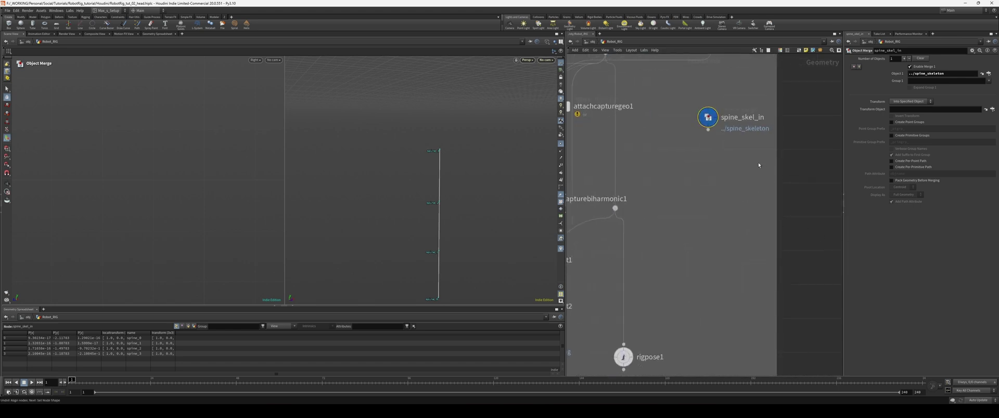
pyautogui.scroll(-3, 801, 221)
pyautogui.scroll(6, 802, 222)
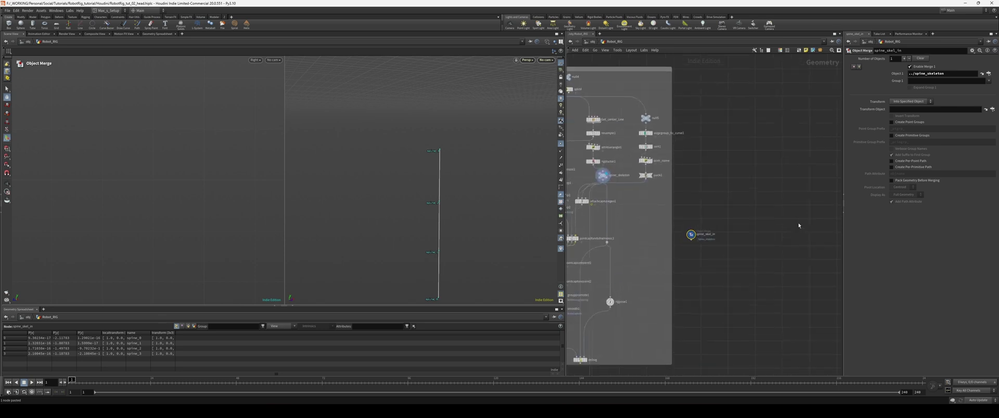
pyautogui.moveTo(691, 235); pyautogui.dragTo(646, 216)
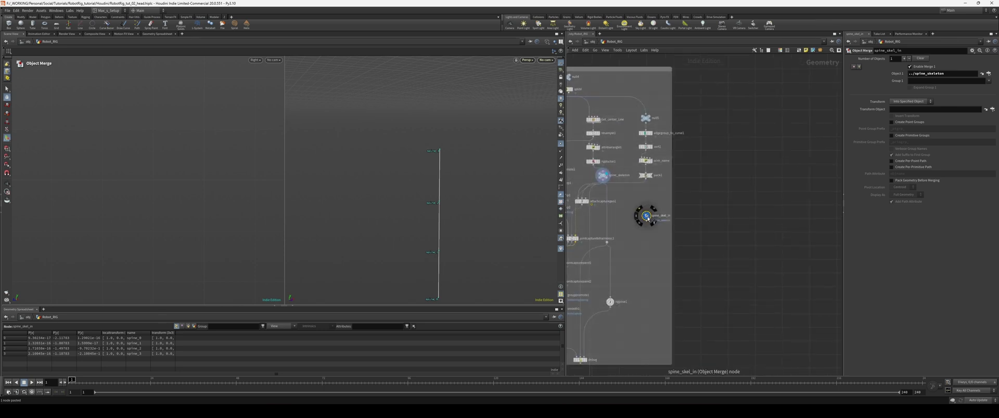
pyautogui.moveTo(659, 203); pyautogui.dragTo(693, 204, button='middle')
pyautogui.moveTo(680, 216)
pyautogui.mouseDown()
pyautogui.moveTo(715, 213)
pyautogui.moveTo(678, 209)
pyautogui.mouseUp()
pyautogui.scroll(1, 737, 238)
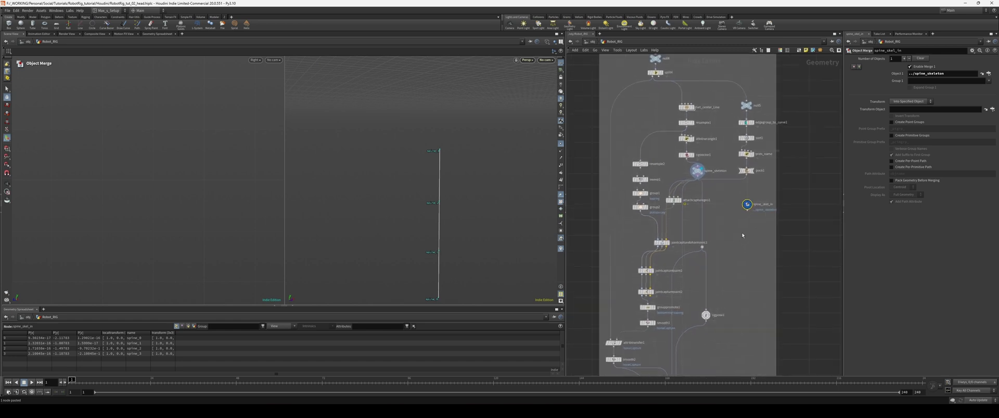
# Cut spine_skel_in from the Spine network and paste it into the Head network beside merge1
pyautogui.moveTo(750, 208); pyautogui.dragTo(734, 231)
pyautogui.scroll(-2, 709, 233)
pyautogui.hotkey('ctrl', 'x')
pyautogui.hotkey('ctrl', 'v')
pyautogui.scroll(-1, 798, 240)
pyautogui.moveTo(575, 244); pyautogui.dragTo(584, 218, button='middle')
pyautogui.scroll(3, 666, 248)
pyautogui.scroll(-1, 666, 252)
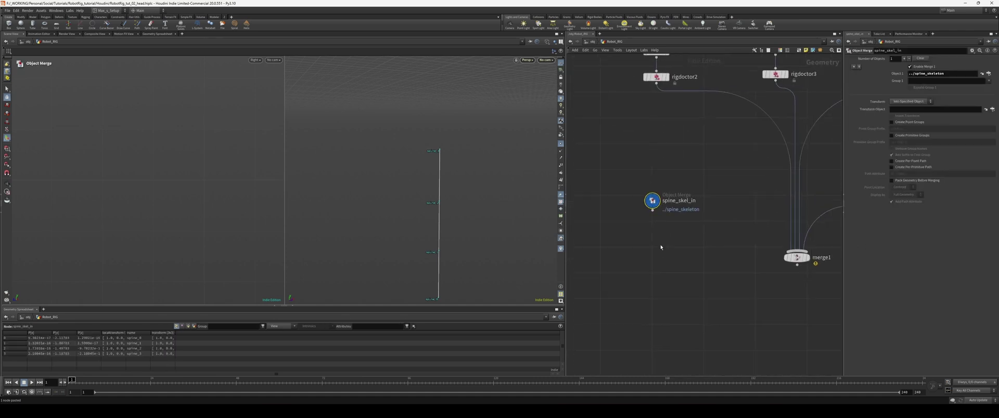
pyautogui.scroll(-1, 641, 205)
pyautogui.press('Tab')
pyautogui.write('split')
pyautogui.press('Return')
pyautogui.press('r')
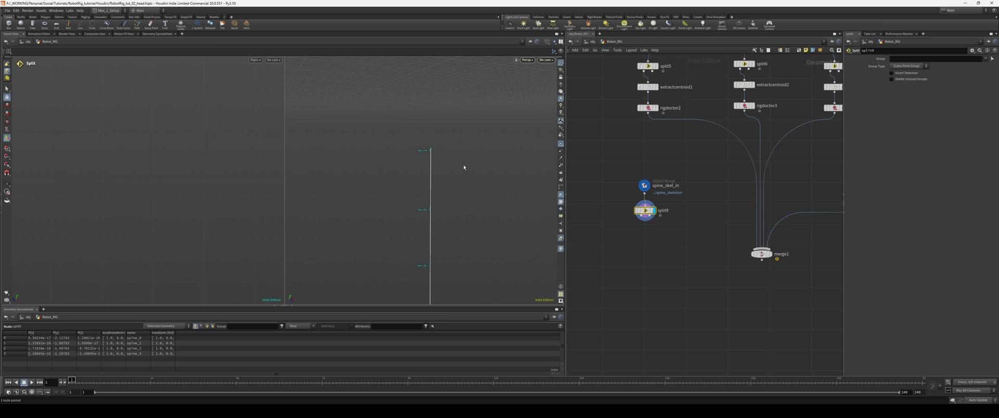
pyautogui.click(902, 59)
pyautogui.click(910, 66)
pyautogui.click(905, 80)
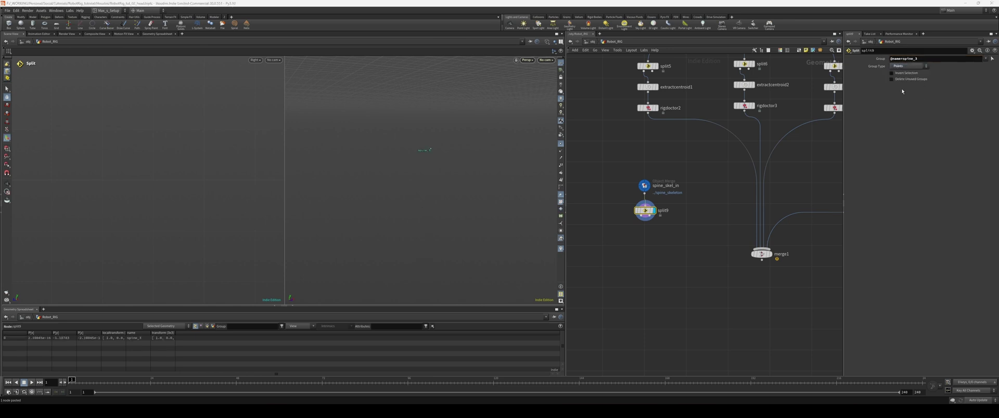
# Add and display a Name node below split9, choose its class and connect it to merge1
pyautogui.press('Tab')
pyautogui.write('name')
pyautogui.press('Return')
pyautogui.click(635, 238)
pyautogui.press('r')
pyautogui.click(903, 66)
pyautogui.click(898, 73)
pyautogui.click(928, 105)
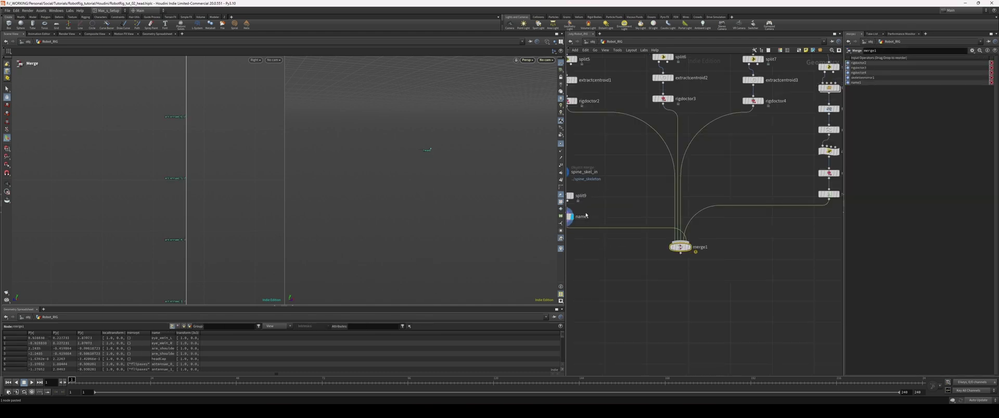
# Rename the Name node head, make it the first input in merge1's input order, and display merge1
pyautogui.doubleClick(586, 215)
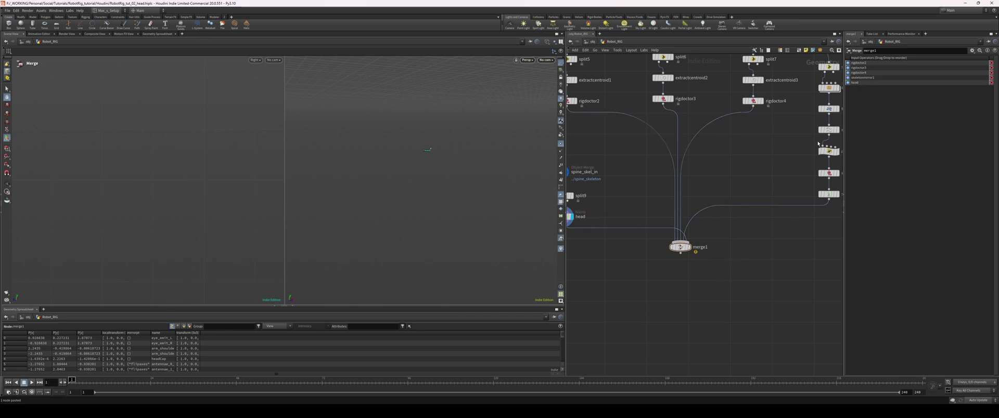
pyautogui.moveTo(856, 82); pyautogui.dragTo(876, 63)
pyautogui.scroll(-5, 713, 242)
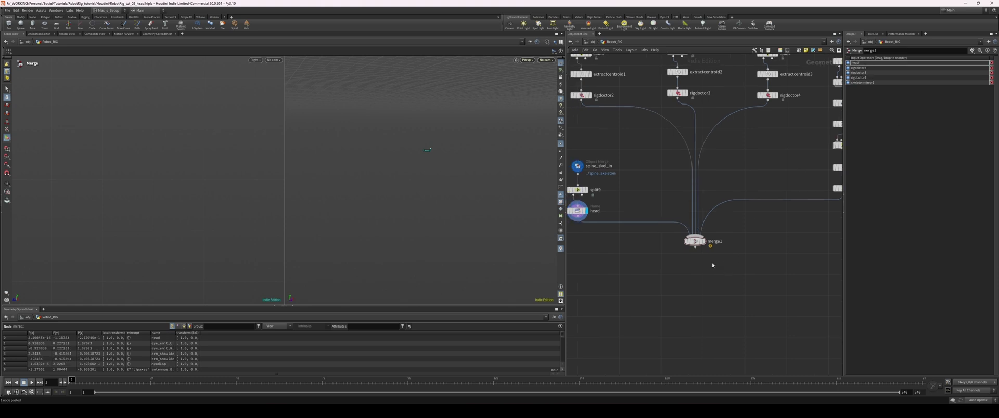
pyautogui.scroll(-2, 750, 278)
pyautogui.scroll(6, 725, 266)
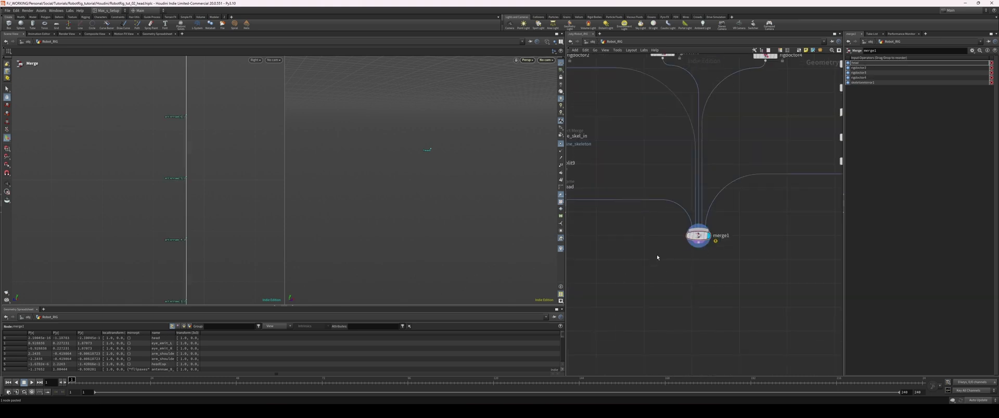
# Examine the merged head, arm, eye and antenna joints and their name labels in the perspective view
pyautogui.press('Escape')
pyautogui.moveTo(385, 187)
pyautogui.mouseDown()
pyautogui.moveTo(429, 198)
pyautogui.moveTo(472, 232)
pyautogui.moveTo(404, 179)
pyautogui.moveTo(480, 179)
pyautogui.moveTo(445, 180)
pyautogui.moveTo(448, 163)
pyautogui.moveTo(381, 147)
pyautogui.moveTo(401, 195)
pyautogui.moveTo(411, 172)
pyautogui.moveTo(403, 178)
pyautogui.moveTo(426, 178)
pyautogui.moveTo(380, 177)
pyautogui.mouseUp()
pyautogui.press('r')
pyautogui.press('Escape')
pyautogui.press('r')
pyautogui.press('Escape')
pyautogui.moveTo(442, 244); pyautogui.dragTo(435, 213)
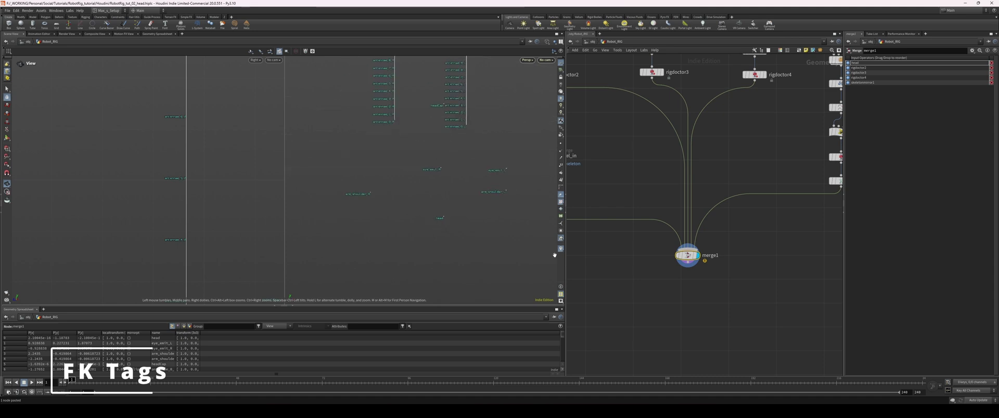
pyautogui.press('h')
pyautogui.scroll(3, 666, 289)
pyautogui.press('f')
pyautogui.press('Tab')
pyautogui.moveTo(690, 285)
pyautogui.write('attran')
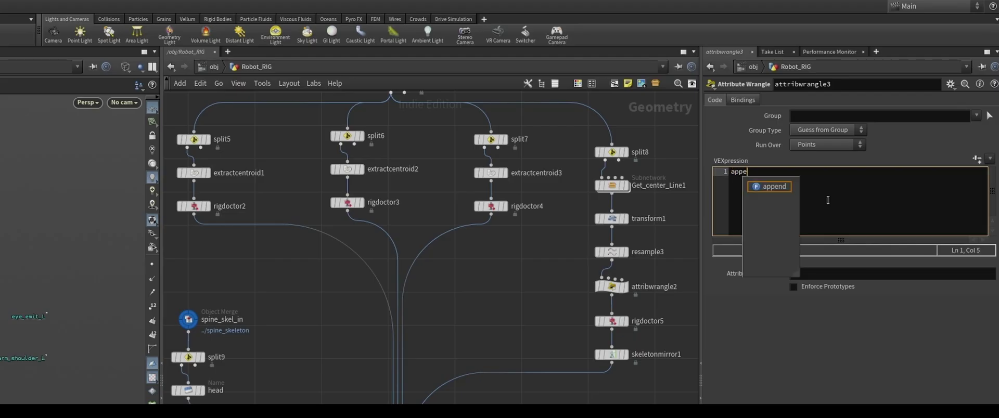
pyautogui.write('d')
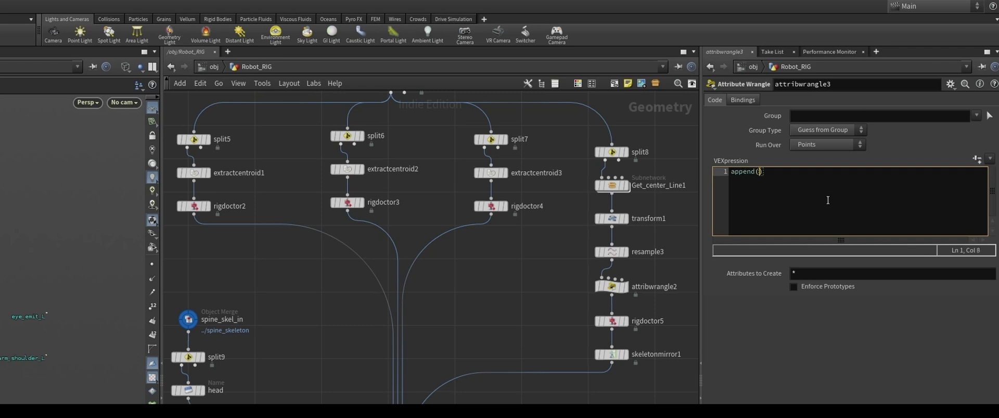
pyautogui.write('(s')
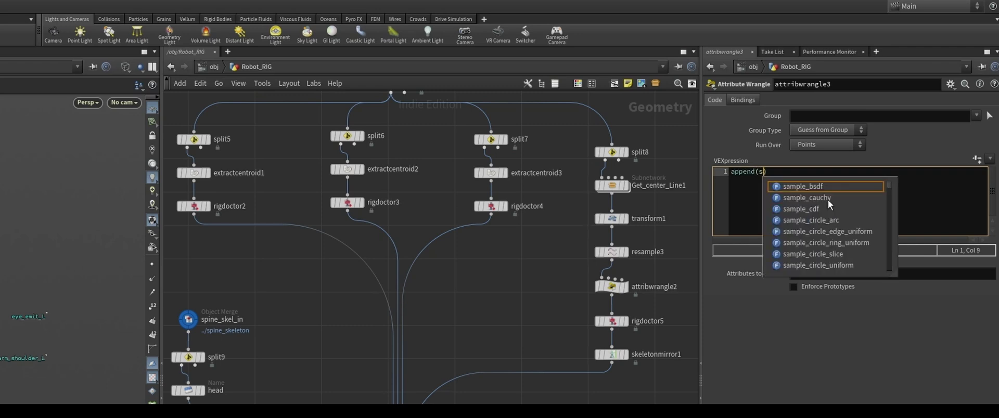
pyautogui.write("[]@tags, 'fk")
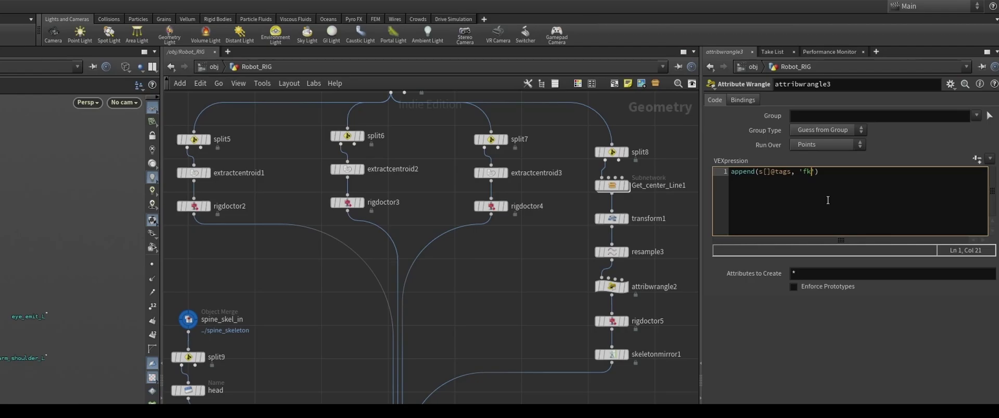
pyautogui.write(';')
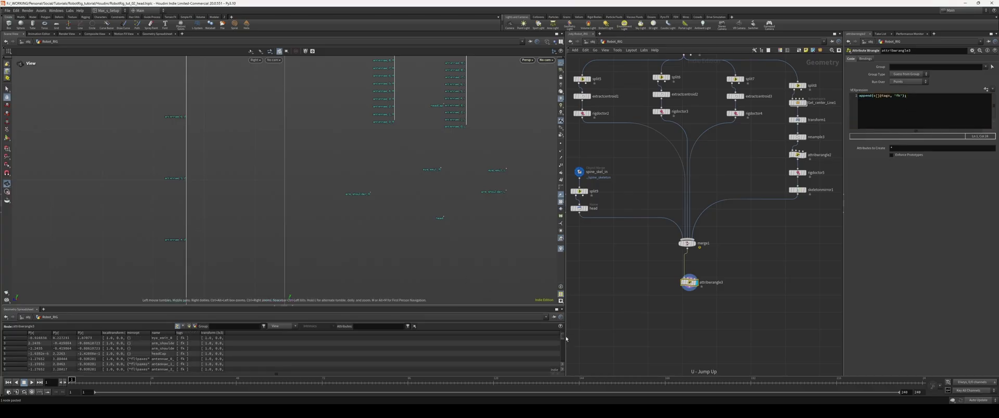
pyautogui.moveTo(453, 221); pyautogui.dragTo(463, 216)
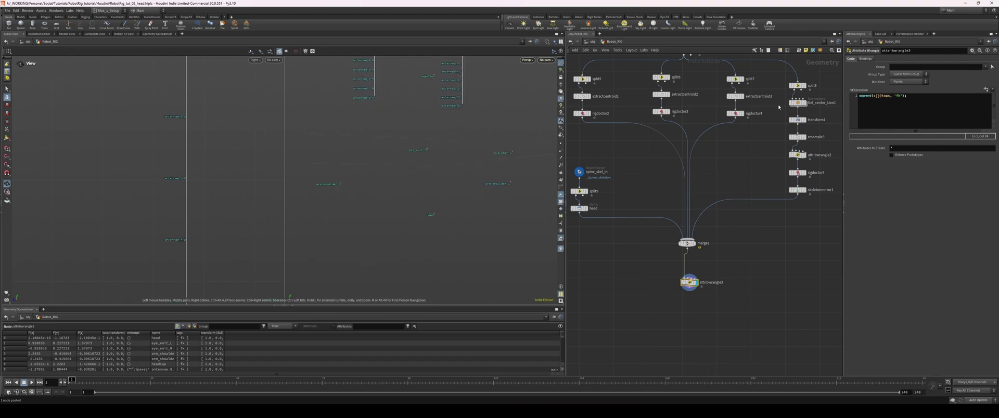
pyautogui.click(906, 65)
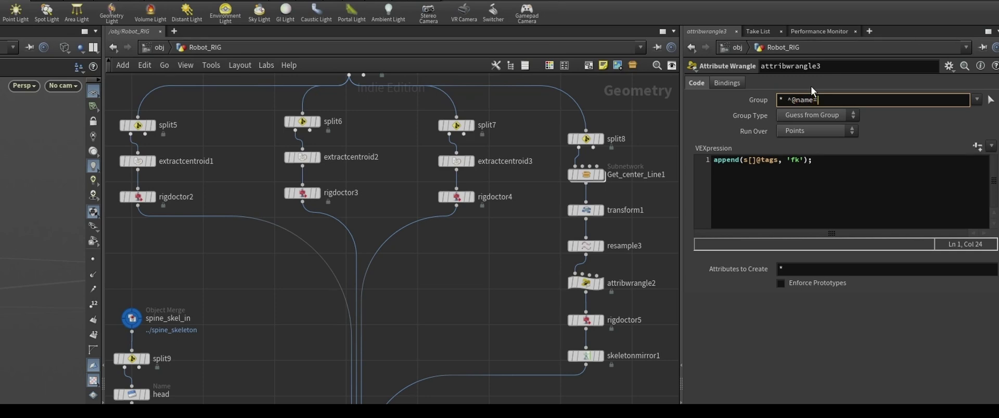
pyautogui.write('* ^@name=head')
pyautogui.press('Return')
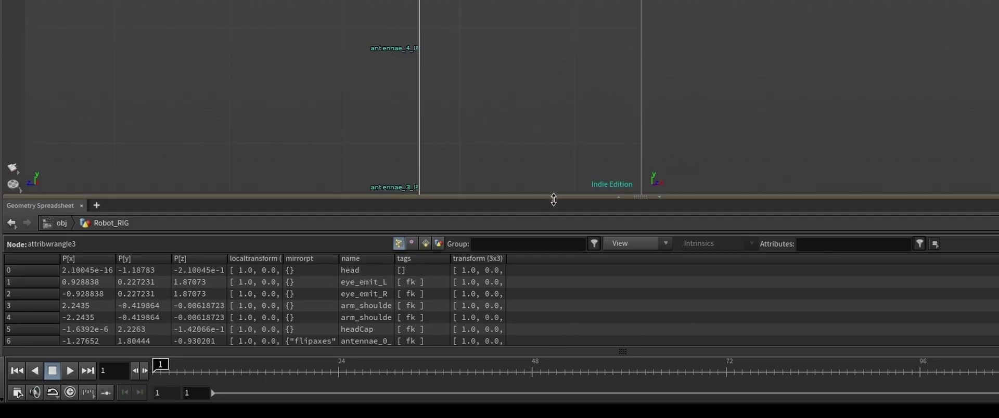
# Enlarge the Geometry Spreadsheet to check each joint's tags, and rename the fk wrangle set_fk
pyautogui.moveTo(555, 196); pyautogui.dragTo(555, 100)
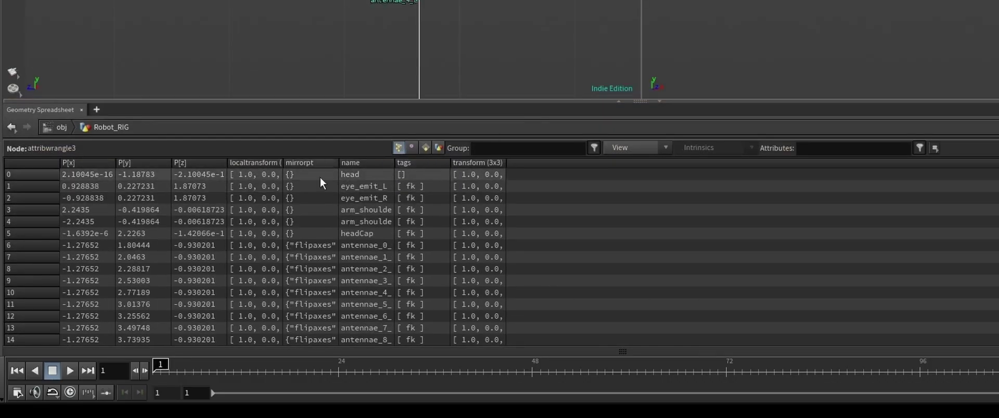
pyautogui.scroll(-2, 359, 181)
pyautogui.scroll(2, 370, 180)
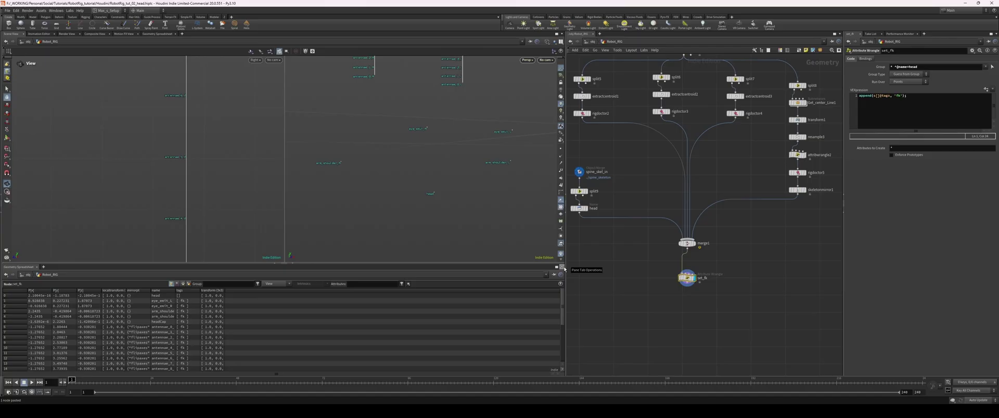
# Add and display a Parent Joints node below set_fk and activate its interactive tool in the viewport
pyautogui.moveTo(464, 222)
pyautogui.mouseDown()
pyautogui.moveTo(453, 225)
pyautogui.moveTo(475, 225)
pyautogui.moveTo(457, 227)
pyautogui.mouseUp()
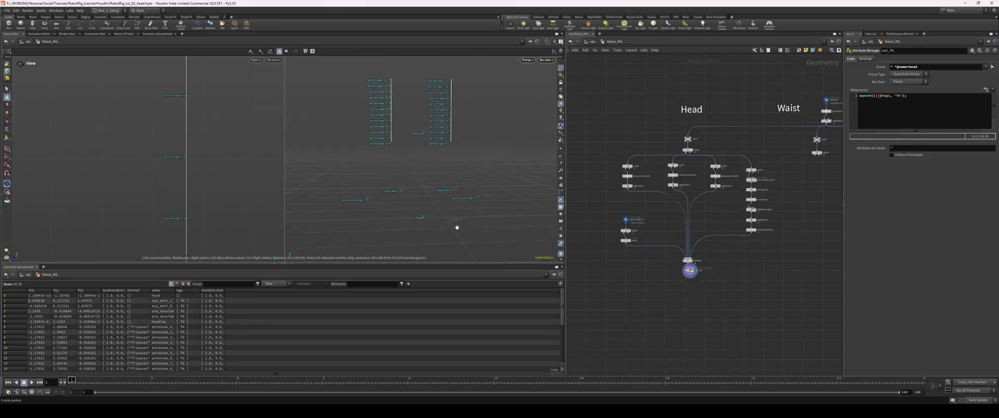
pyautogui.moveTo(404, 214); pyautogui.dragTo(430, 214)
pyautogui.moveTo(672, 293); pyautogui.dragTo(662, 284, button='middle')
pyautogui.scroll(5, 662, 285)
pyautogui.press('Tab')
pyautogui.write('parent')
pyautogui.press('Return')
pyautogui.click(713, 291)
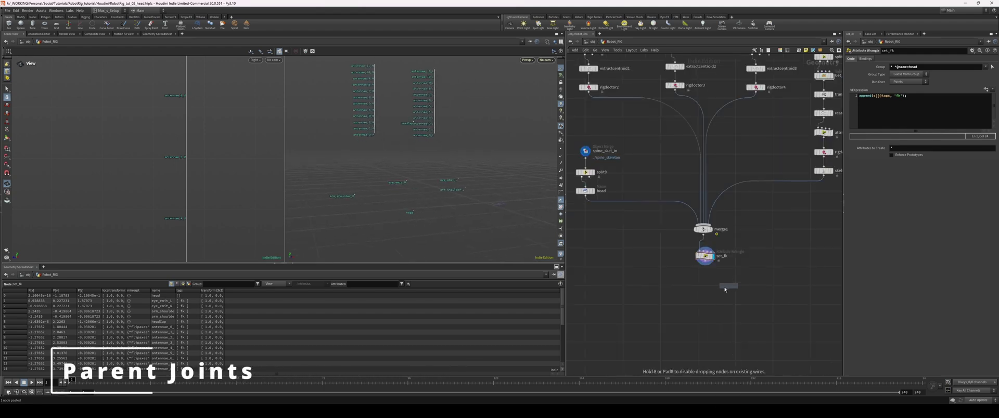
pyautogui.moveTo(708, 270); pyautogui.dragTo(713, 288)
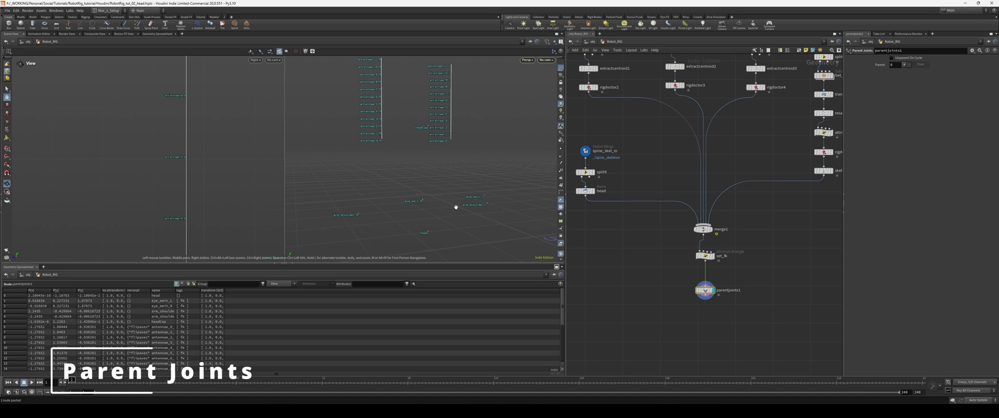
pyautogui.press('Return')
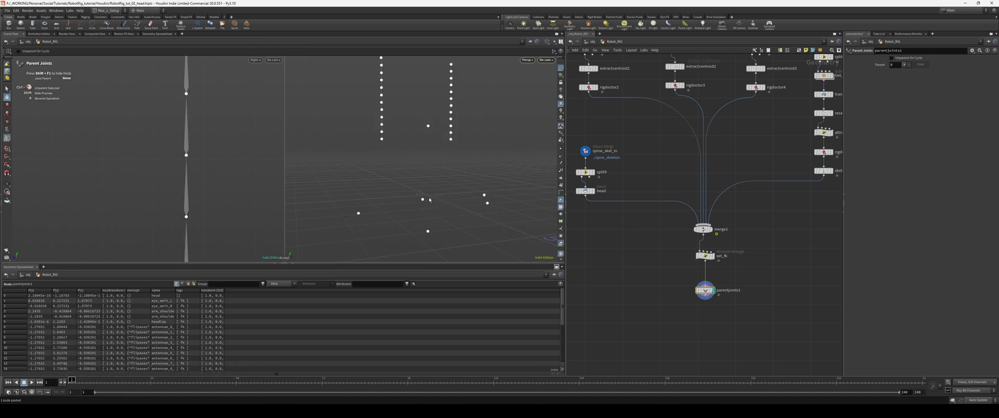
# Parent the eye_emit_L and eye_emit_R joints to the head joint, and delete the surplus third parenting entry
pyautogui.moveTo(410, 208); pyautogui.dragTo(412, 208)
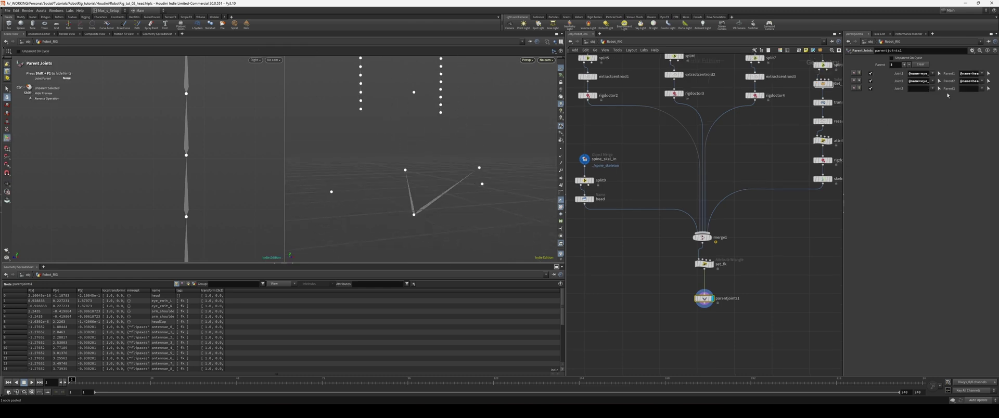
pyautogui.click(939, 88)
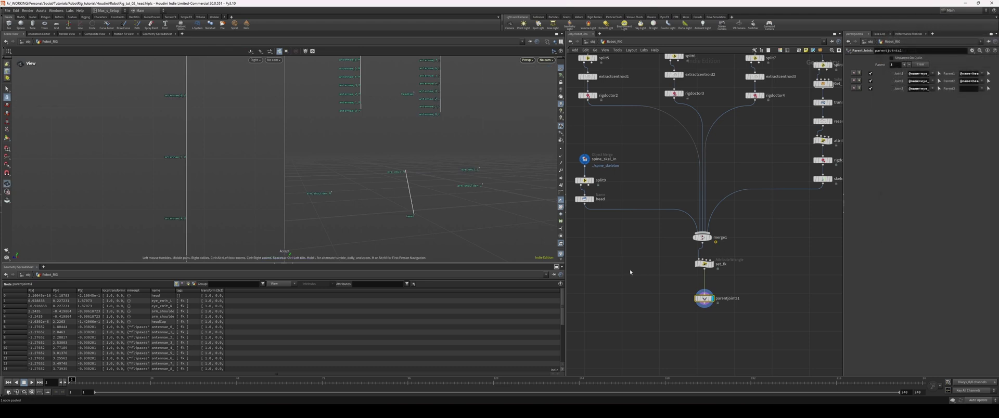
pyautogui.click(859, 88)
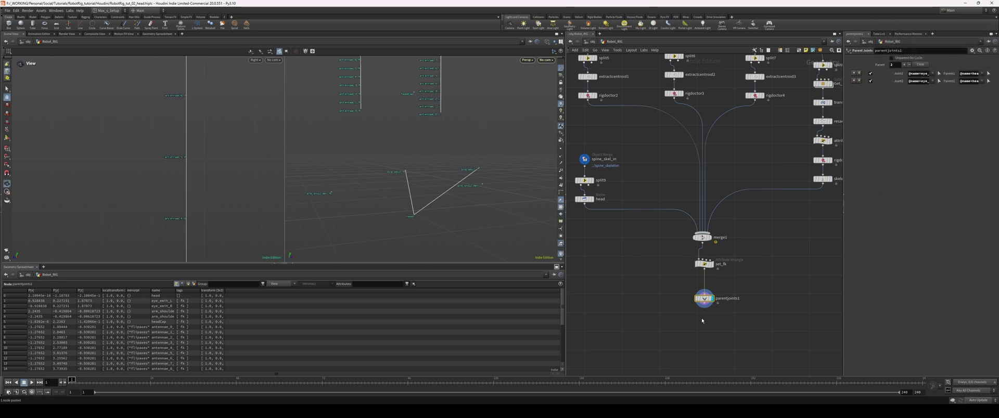
# Open the rig tree of parentjoints1 and parent both arm_shoulder joints, headCap and both antennae_0 joints to head
pyautogui.rightClick(707, 302)
pyautogui.click(717, 320)
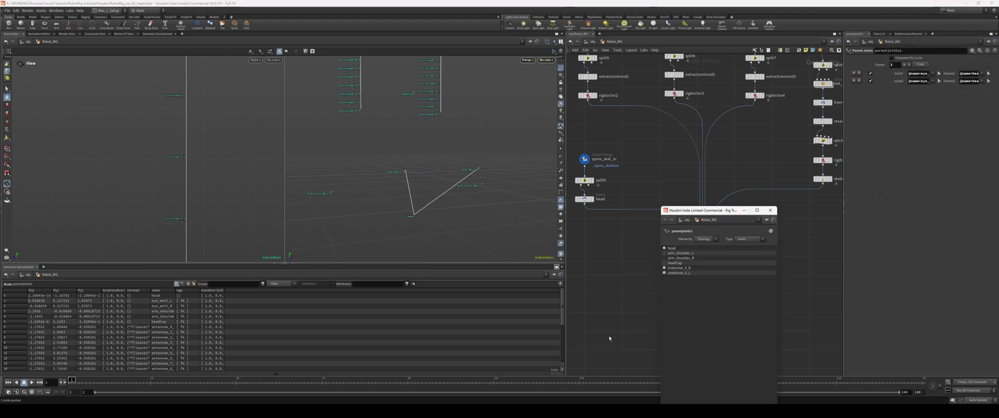
pyautogui.click(691, 260)
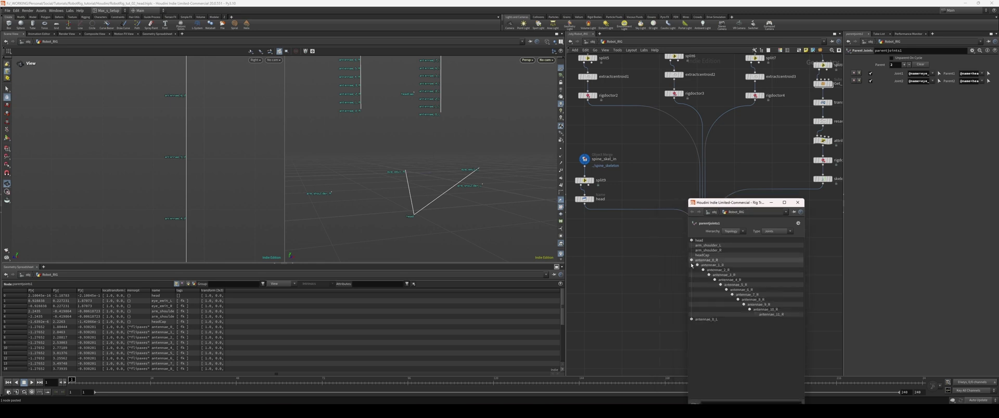
pyautogui.click(691, 260)
pyautogui.click(691, 265)
pyautogui.click(691, 264)
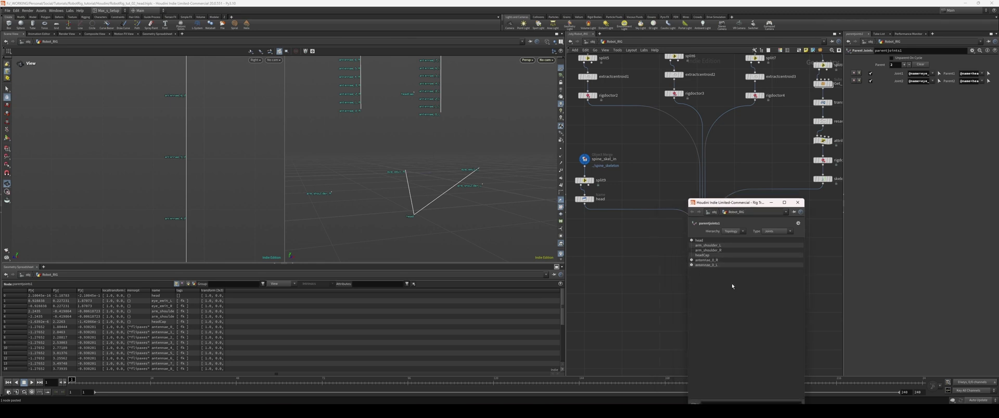
pyautogui.moveTo(479, 216)
pyautogui.mouseDown()
pyautogui.moveTo(457, 220)
pyautogui.moveTo(466, 216)
pyautogui.mouseUp()
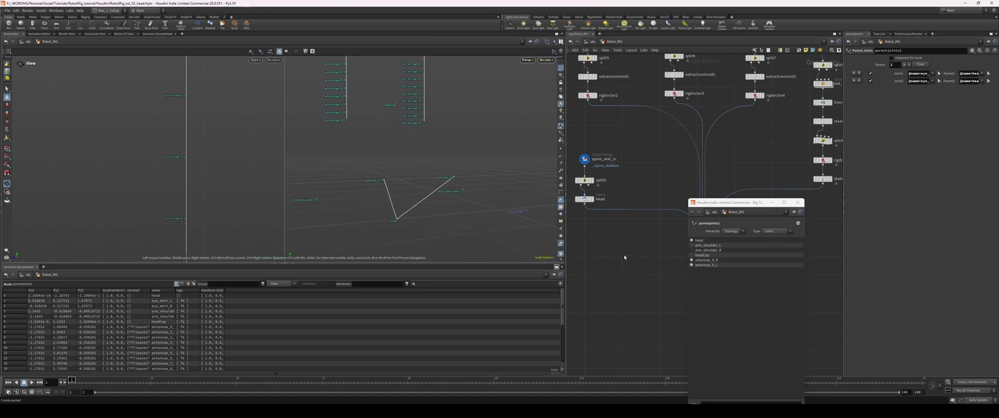
pyautogui.moveTo(440, 194); pyautogui.dragTo(428, 198)
pyautogui.click(708, 245)
pyautogui.keyDown('shift'); pyautogui.click(707, 250); pyautogui.keyUp('shift')
pyautogui.moveTo(708, 250); pyautogui.dragTo(700, 240)
# Add a Rig Pose node below parentjoints1 and test the hierarchy by posing the head, antenna and headCap joints
pyautogui.press('Tab')
pyautogui.write('rig pose')
pyautogui.press('Return')
pyautogui.click(696, 295)
pyautogui.keyDown('alt'); pyautogui.moveTo(464, 198); pyautogui.dragTo(364, 130); pyautogui.keyUp('alt')
pyautogui.scroll(3, 344, 110)
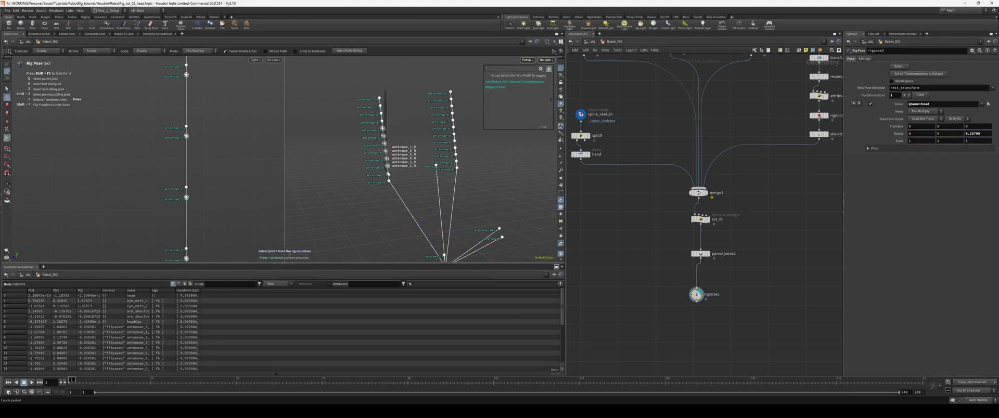
pyautogui.moveTo(401, 89); pyautogui.dragTo(367, 185)
pyautogui.moveTo(353, 156); pyautogui.dragTo(463, 168)
# Undo the test poses and remove the Rig Pose node, returning to the parentjoints1 display
pyautogui.hotkey('ctrl', 'z')
pyautogui.hotkey('ctrl', 'z')
pyautogui.hotkey('ctrl', 'z')
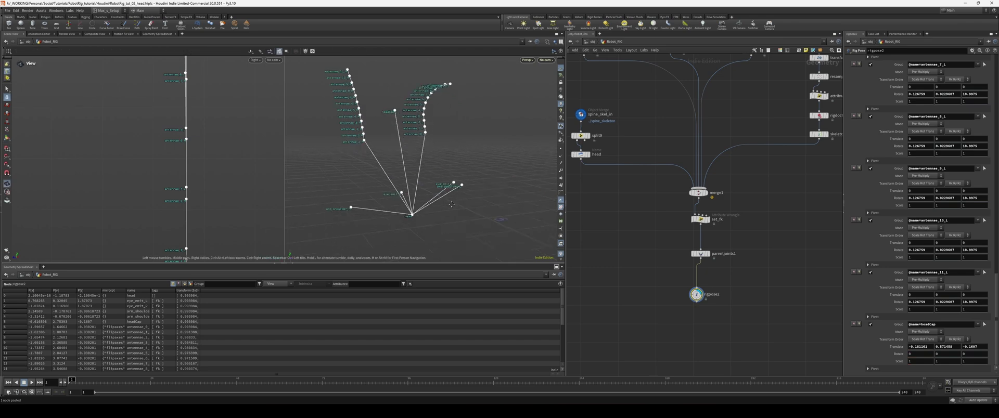
pyautogui.hotkey('ctrl', 'z')
pyautogui.scroll(-3, 715, 278)
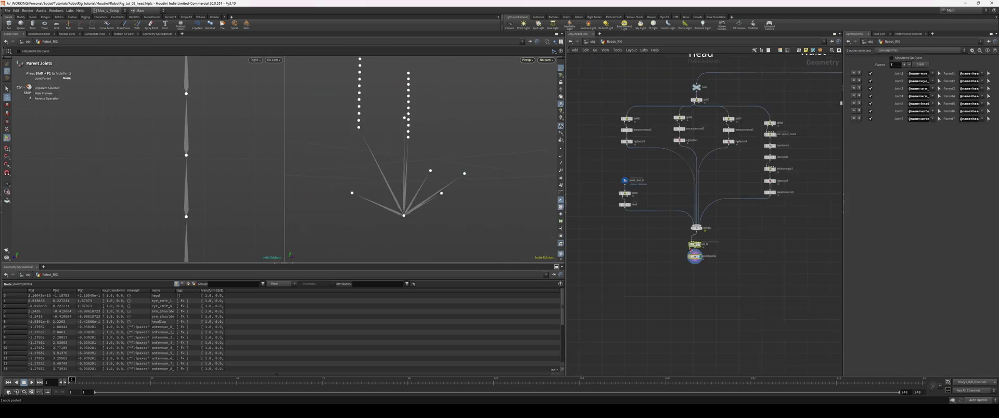
pyautogui.scroll(1, 675, 270)
pyautogui.press('Escape')
pyautogui.moveTo(437, 198)
pyautogui.mouseDown()
pyautogui.moveTo(401, 220)
pyautogui.moveTo(461, 198)
pyautogui.moveTo(442, 207)
pyautogui.mouseUp()
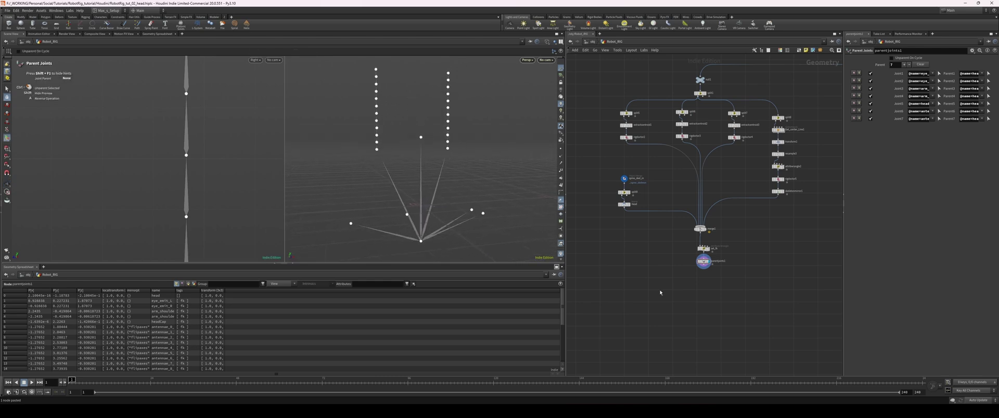
# Shift the node branches below split1 to the right, display split1's geometry and shrink the Geometry Spreadsheet
pyautogui.moveTo(648, 295); pyautogui.dragTo(654, 285, button='middle')
pyautogui.moveTo(601, 213); pyautogui.dragTo(608, 247, button='middle')
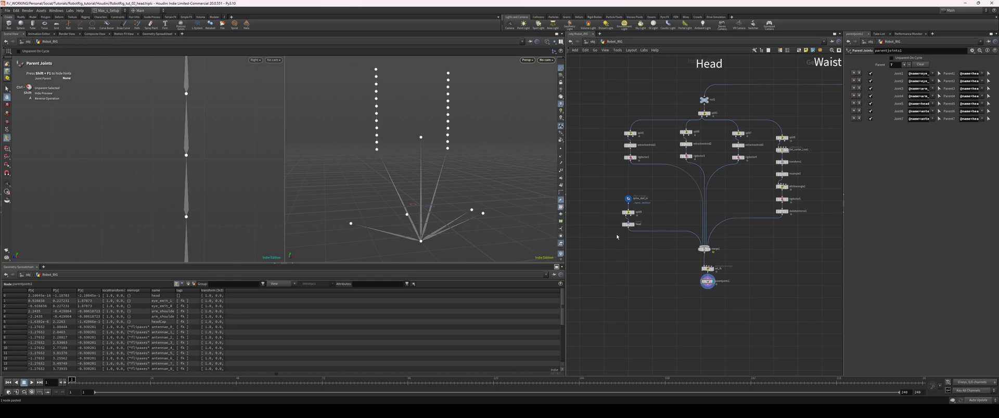
pyautogui.moveTo(608, 129); pyautogui.dragTo(826, 310)
pyautogui.moveTo(718, 120)
pyautogui.mouseDown()
pyautogui.moveTo(731, 122)
pyautogui.moveTo(704, 115)
pyautogui.mouseUp()
pyautogui.click(714, 104)
pyautogui.press('r')
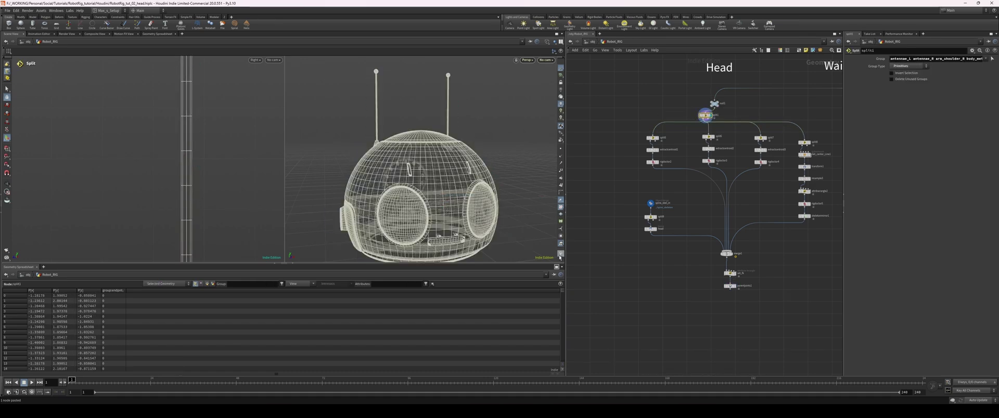
pyautogui.moveTo(508, 264); pyautogui.dragTo(507, 298)
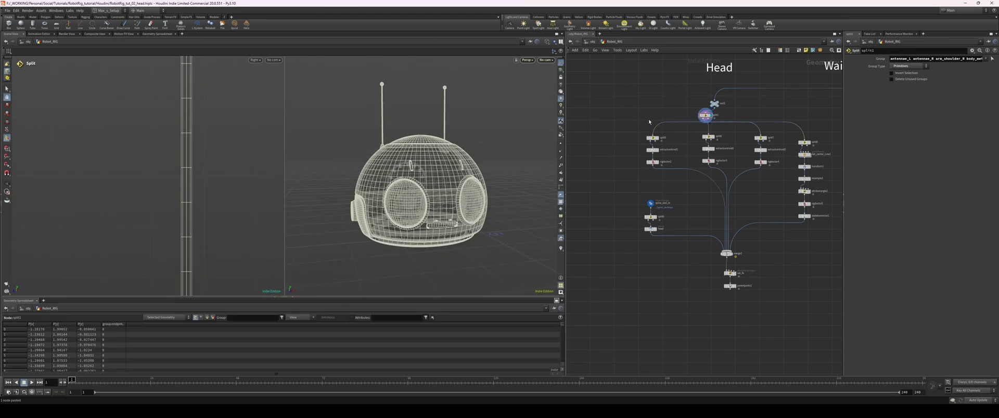
# Add a Null node branching from split1 and place it to the left of the joint branches
pyautogui.click(705, 120)
pyautogui.click(623, 137)
pyautogui.write('null')
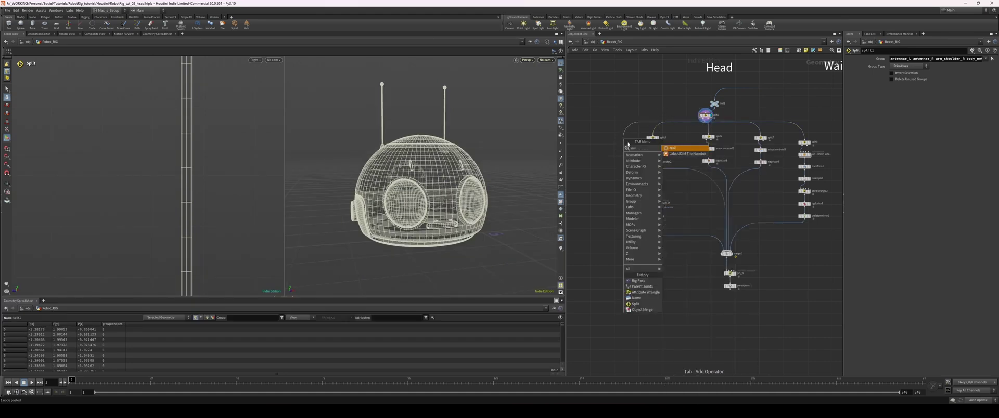
pyautogui.press('Return')
pyautogui.moveTo(623, 137); pyautogui.dragTo(611, 198)
# Rearrange the split branches and the spine_skel_in chain more compactly between split1 and merge1
pyautogui.scroll(-2, 611, 203)
pyautogui.moveTo(624, 248); pyautogui.dragTo(667, 211)
pyautogui.scroll(2, 645, 147)
pyautogui.moveTo(695, 169); pyautogui.dragTo(688, 165)
pyautogui.moveTo(648, 145); pyautogui.dragTo(674, 147)
pyautogui.moveTo(698, 125); pyautogui.dragTo(738, 172)
pyautogui.moveTo(708, 144); pyautogui.dragTo(714, 150)
pyautogui.moveTo(741, 125); pyautogui.dragTo(752, 150)
pyautogui.moveTo(664, 195); pyautogui.dragTo(692, 237)
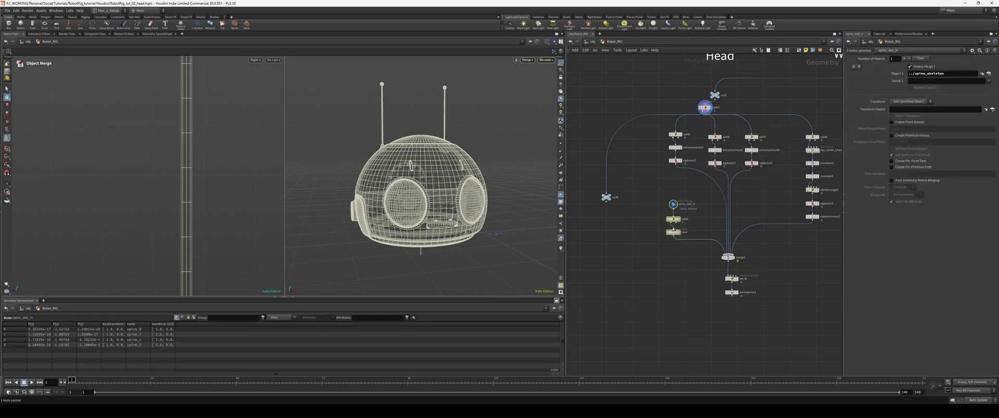
pyautogui.moveTo(738, 234); pyautogui.dragTo(689, 232, button='middle')
pyautogui.moveTo(752, 129)
pyautogui.mouseDown()
pyautogui.moveTo(796, 244)
pyautogui.moveTo(746, 136)
pyautogui.mouseUp()
# Rename the null branching from split1 as head_geo and display its shaded geometry
pyautogui.click(572, 202)
pyautogui.moveTo(571, 202); pyautogui.dragTo(639, 173, button='middle')
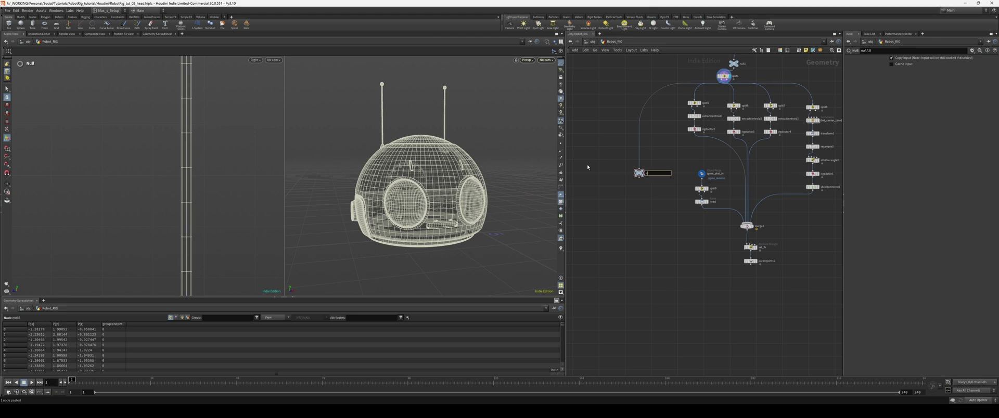
pyautogui.write('d_geo')
pyautogui.press('Return')
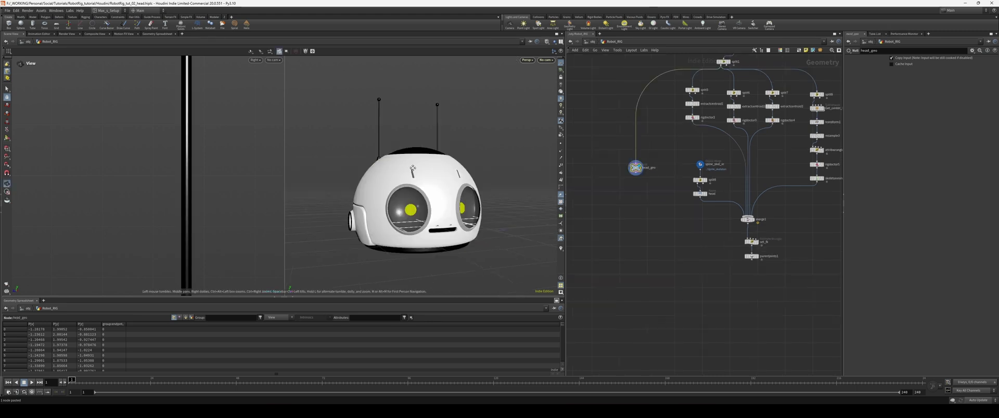
pyautogui.moveTo(417, 162); pyautogui.dragTo(389, 136)
pyautogui.moveTo(463, 145); pyautogui.dragTo(417, 259)
pyautogui.scroll(3, 456, 153)
pyautogui.press('Return')
pyautogui.press('Escape')
pyautogui.press('Return')
pyautogui.moveTo(616, 242); pyautogui.dragTo(621, 246, button='middle')
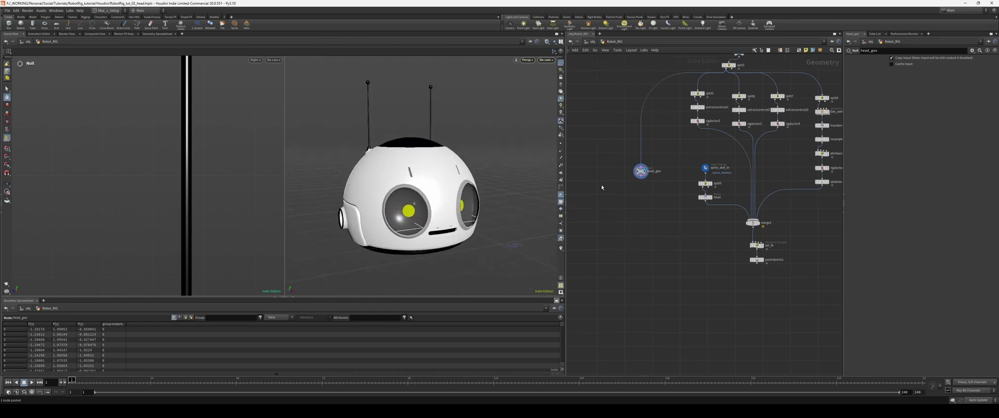
# Add a Split node below head_geo, set its group to antennae_L antennae_R and invert the selection
pyautogui.moveTo(638, 180); pyautogui.dragTo(639, 201)
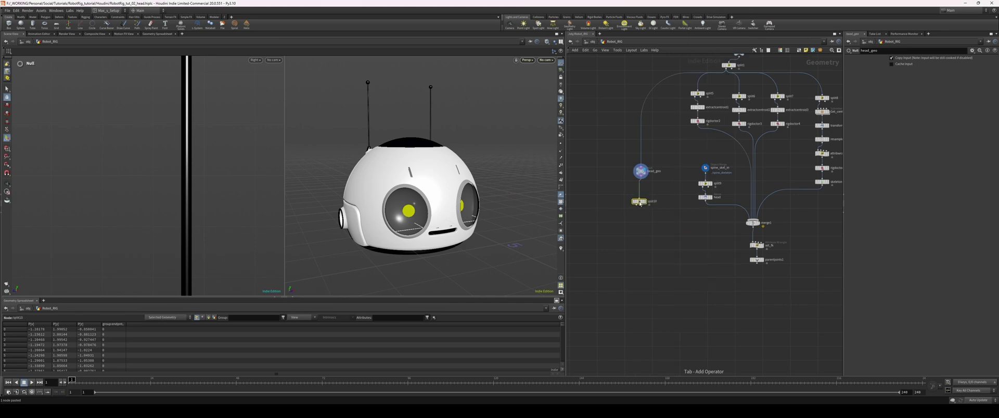
pyautogui.click(700, 83)
pyautogui.click(629, 199)
pyautogui.press('w')
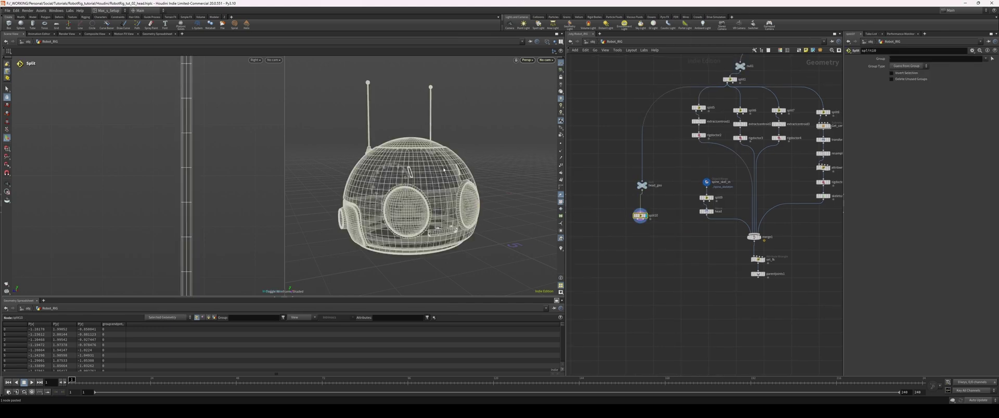
pyautogui.click(979, 58)
pyautogui.write('antennae_L')
pyautogui.click(985, 59)
pyautogui.click(918, 74)
pyautogui.click(891, 73)
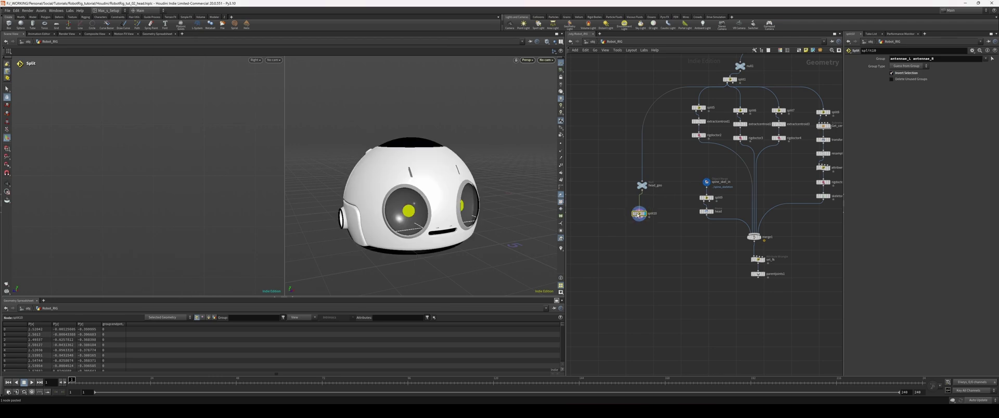
# Add a Null node to each of the new split's two outputs, placed side by side, and display the head one
pyautogui.press('Tab')
pyautogui.write('null')
pyautogui.press('Return')
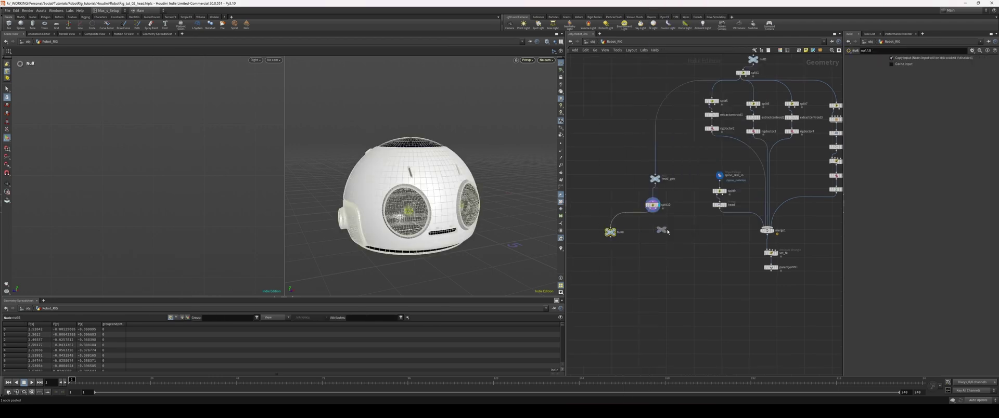
pyautogui.moveTo(662, 221); pyautogui.dragTo(688, 239)
pyautogui.hotkey('ctrl', 'z')
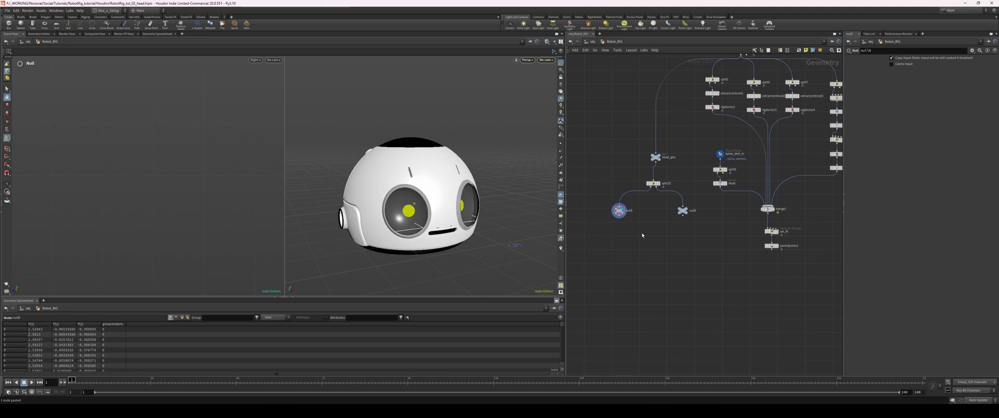
pyautogui.press('Escape')
pyautogui.moveTo(416, 182); pyautogui.dragTo(454, 182)
pyautogui.moveTo(636, 204); pyautogui.dragTo(640, 204)
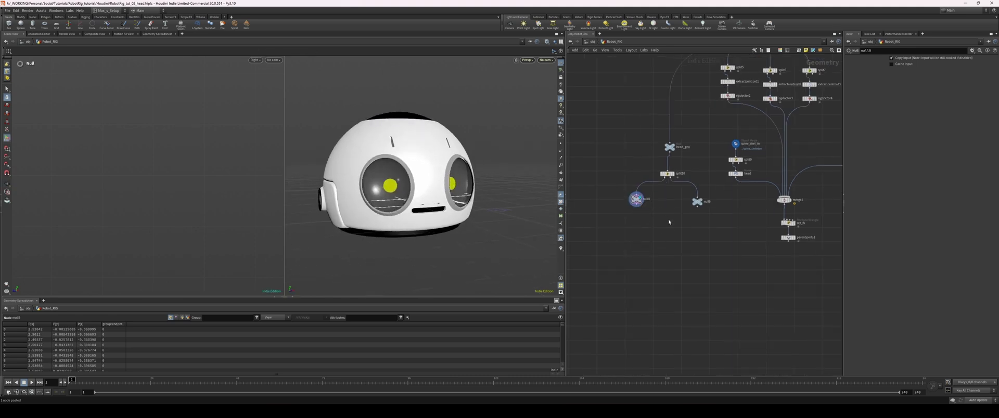
# Add a Null node after parentjoints1 and name it HEAD_SKEL
pyautogui.click(779, 231)
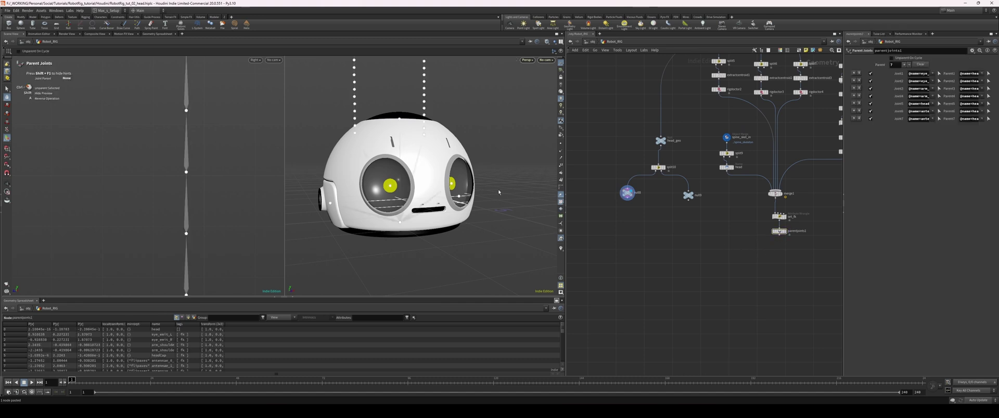
pyautogui.press('Tab')
pyautogui.write('null')
pyautogui.press('Return')
pyautogui.click(775, 250)
pyautogui.press('BackSpace')
pyautogui.press('capslock')
pyautogui.write('HEAD_SKE')
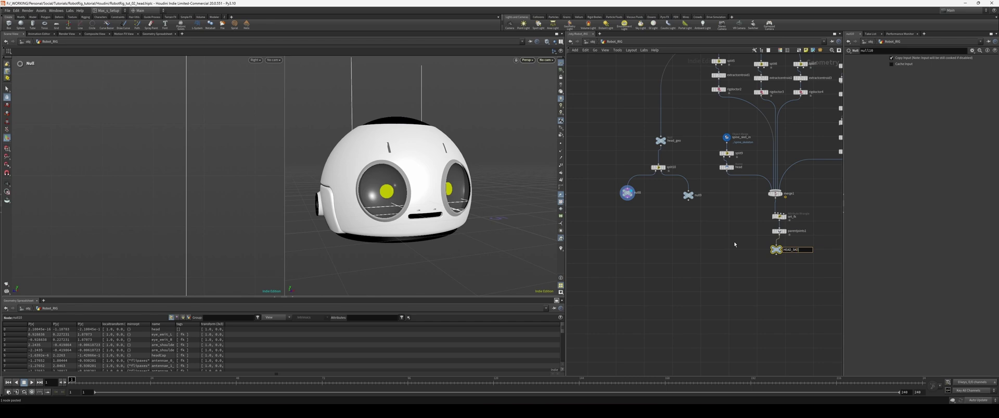
pyautogui.write('L')
pyautogui.press('Return')
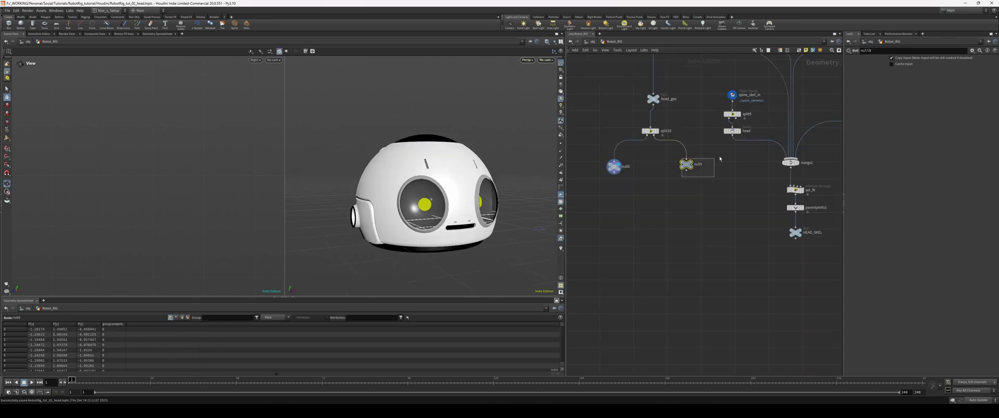
# Check the geometry in the two split nulls and add an unconnected Capture Packed Geometry node below them
pyautogui.click(614, 167)
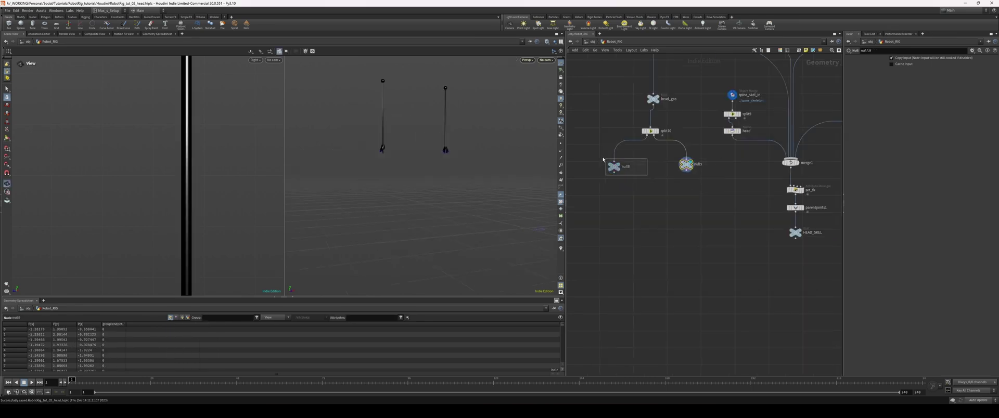
pyautogui.press('Tab')
pyautogui.write('capture')
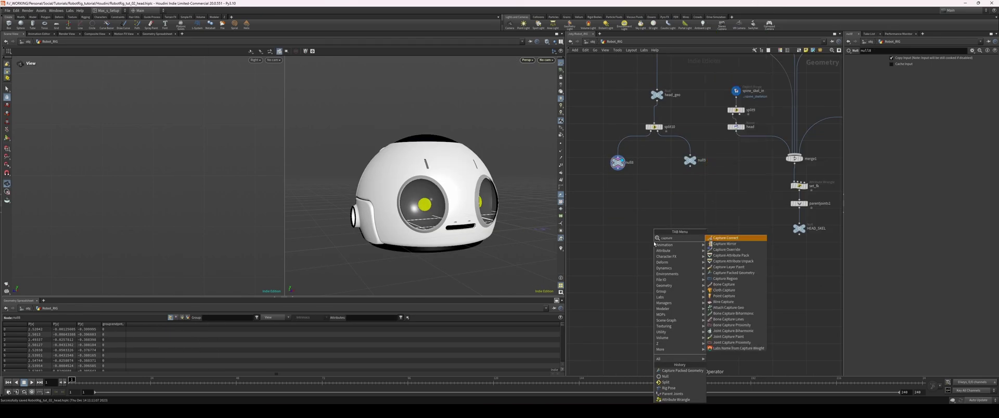
pyautogui.press('Down')
pyautogui.press('Down')
pyautogui.press('Down')
pyautogui.press('Down')
pyautogui.press('Down')
pyautogui.press('Down')
pyautogui.press('Return')
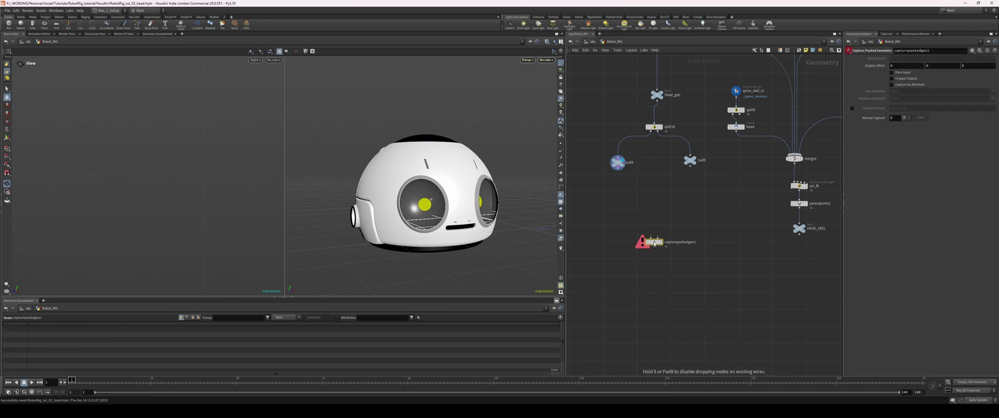
# Add a Pack node below the null that carries the head without the antennae
pyautogui.press('Tab')
pyautogui.write('pack')
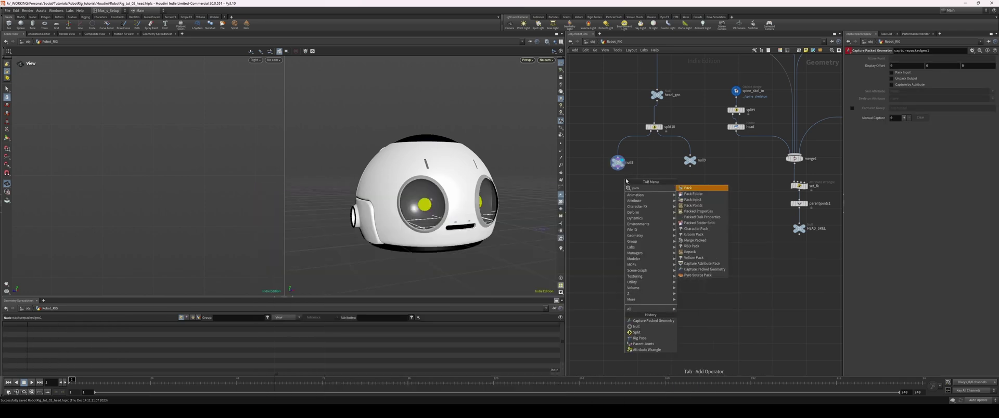
pyautogui.press('BackSpace')
pyautogui.press('BackSpace')
pyautogui.press('BackSpace')
pyautogui.press('BackSpace')
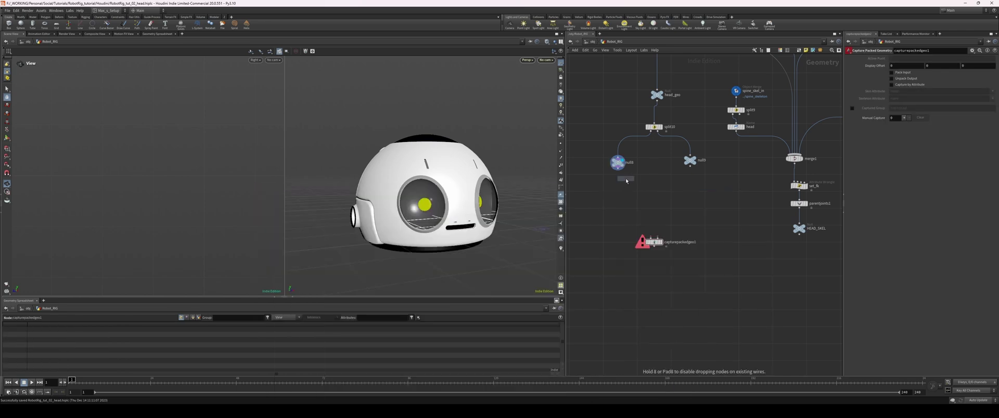
pyautogui.write('pack')
pyautogui.press('Return')
pyautogui.click(618, 194)
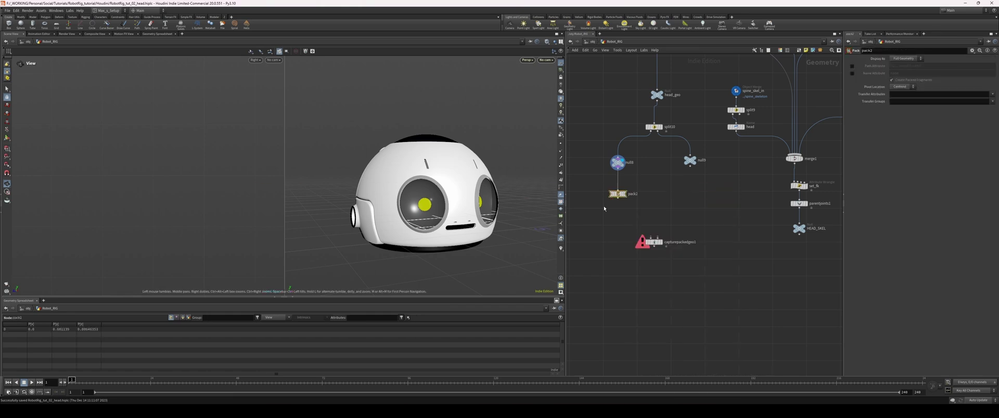
# Pack the head pieces by the name attribute, transferring the name attribute and all groups with *
pyautogui.click(854, 73)
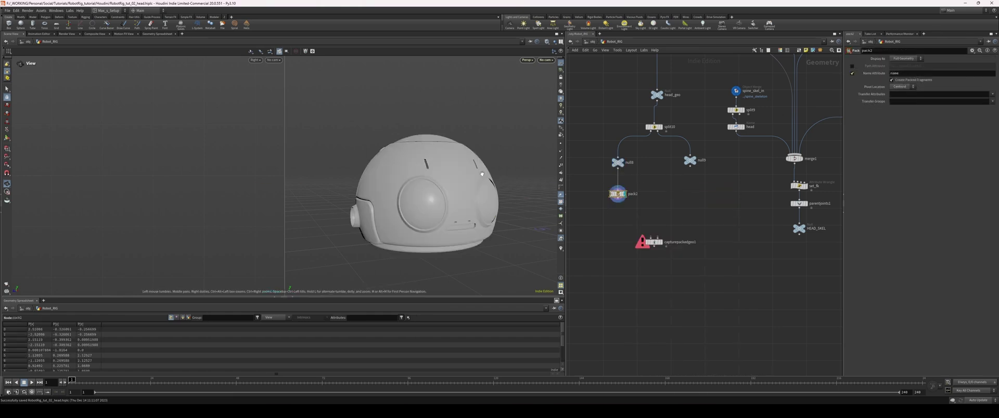
pyautogui.click(183, 318)
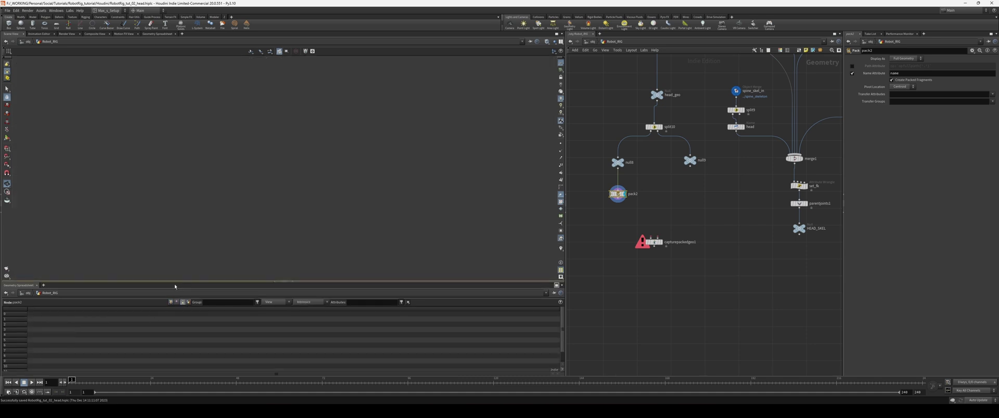
pyautogui.click(908, 93)
pyautogui.write('name')
pyautogui.press('Return')
pyautogui.write('*')
pyautogui.press('Return')
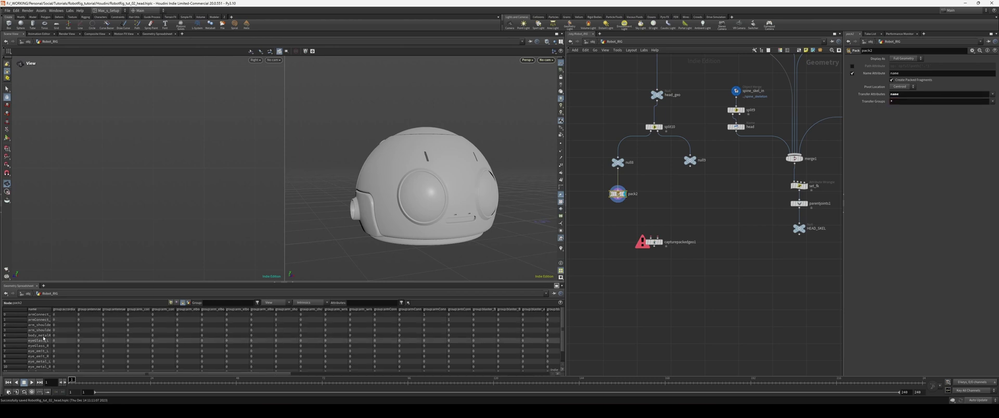
pyautogui.moveTo(52, 309); pyautogui.dragTo(70, 309)
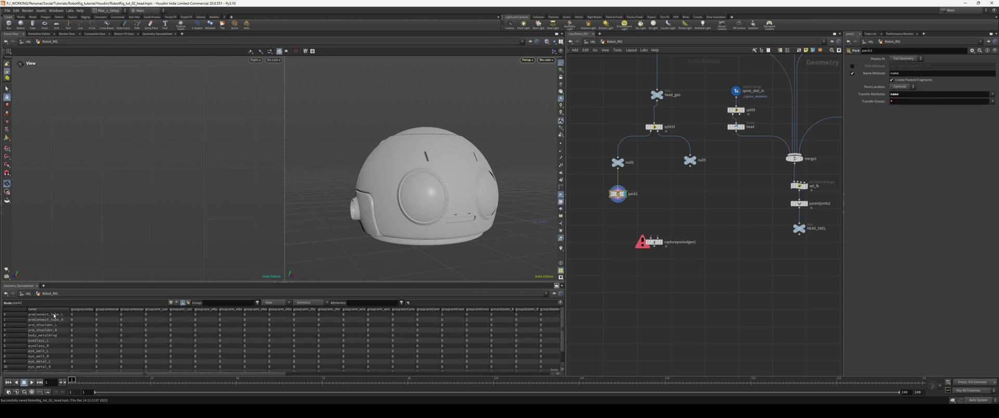
pyautogui.moveTo(562, 322); pyautogui.dragTo(559, 322)
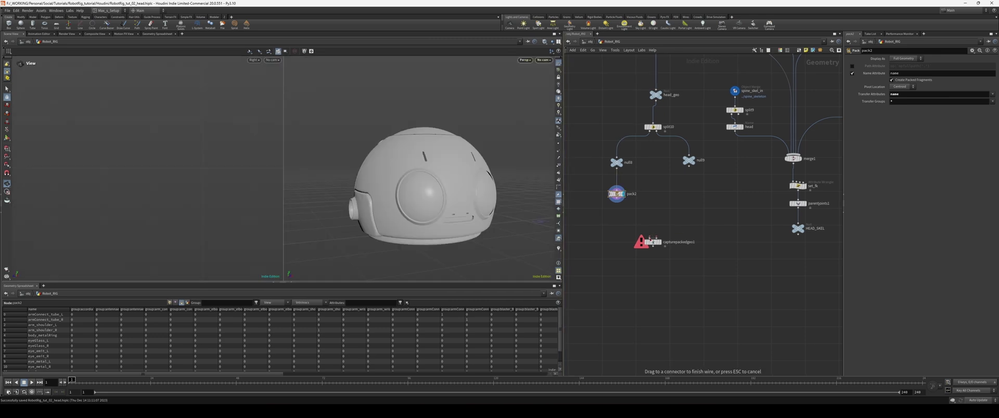
# Connect pack1 and HEAD_SKEL to the Capture Packed Geometry node's inputs and display that node
pyautogui.moveTo(616, 202); pyautogui.dragTo(632, 262)
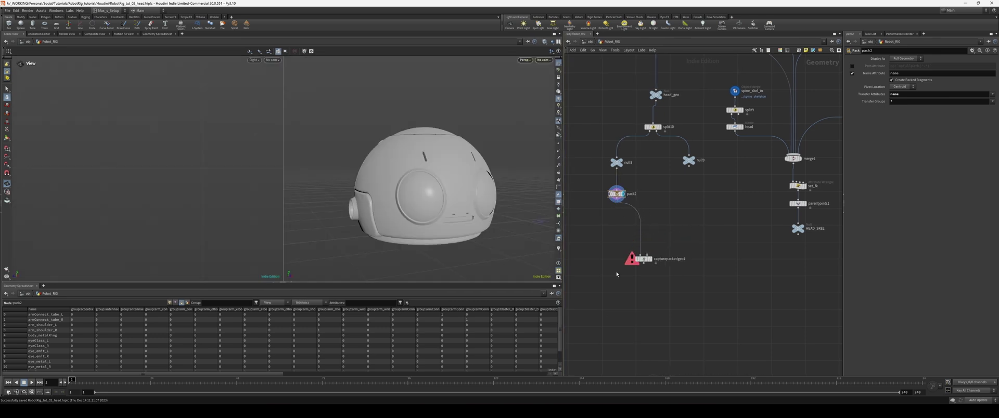
pyautogui.moveTo(797, 226); pyautogui.dragTo(671, 233)
pyautogui.click(657, 242)
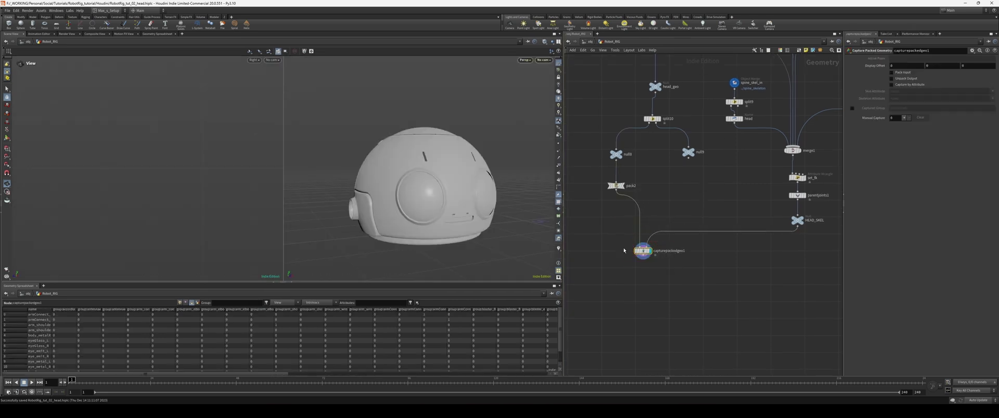
pyautogui.press('r')
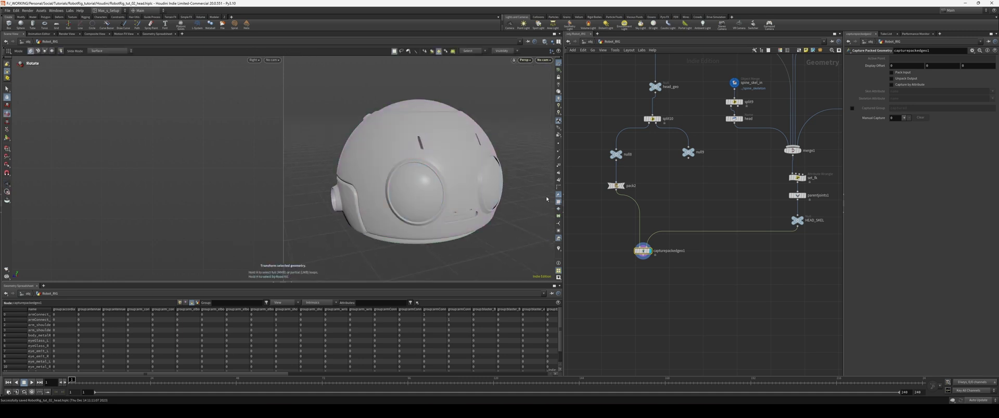
pyautogui.click(904, 117)
pyautogui.click(983, 127)
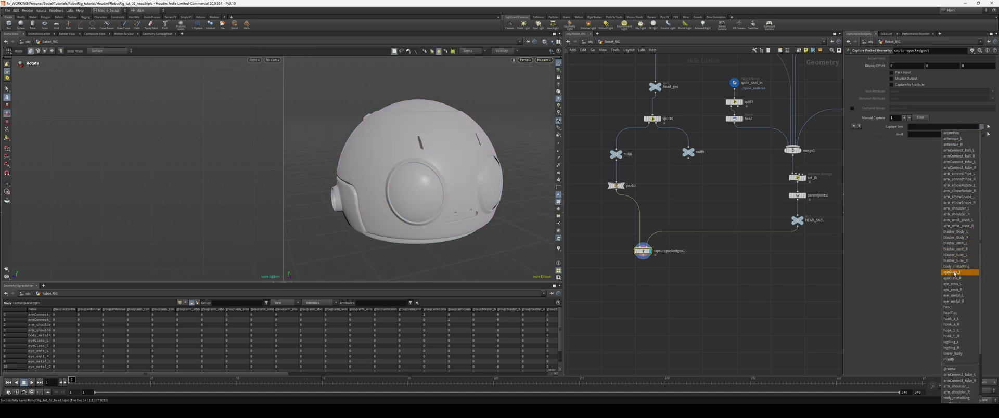
pyautogui.click(978, 270)
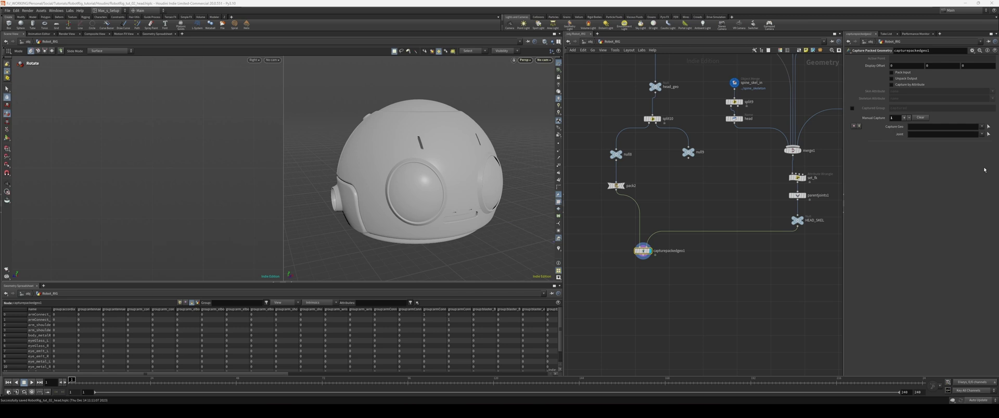
pyautogui.click(982, 127)
pyautogui.scroll(-2, 977, 332)
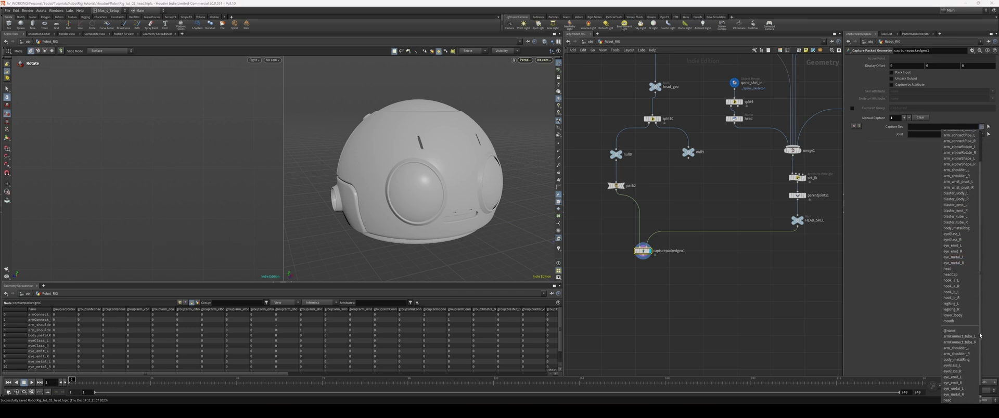
pyautogui.click(967, 376)
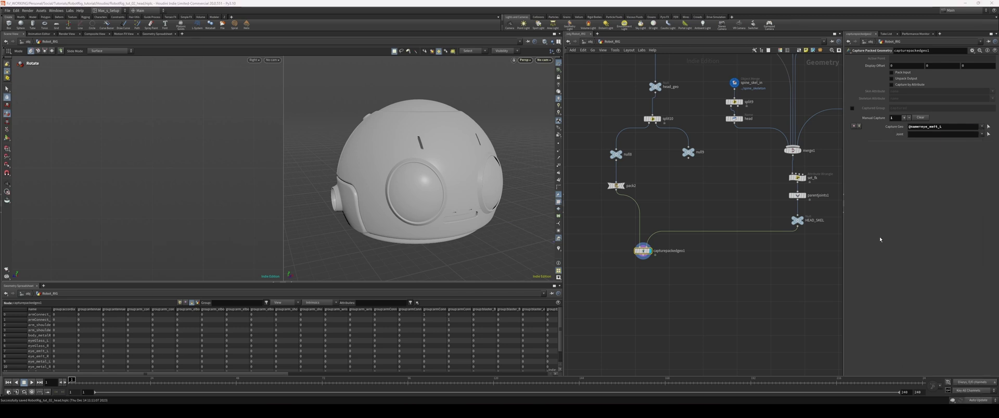
pyautogui.press('Return')
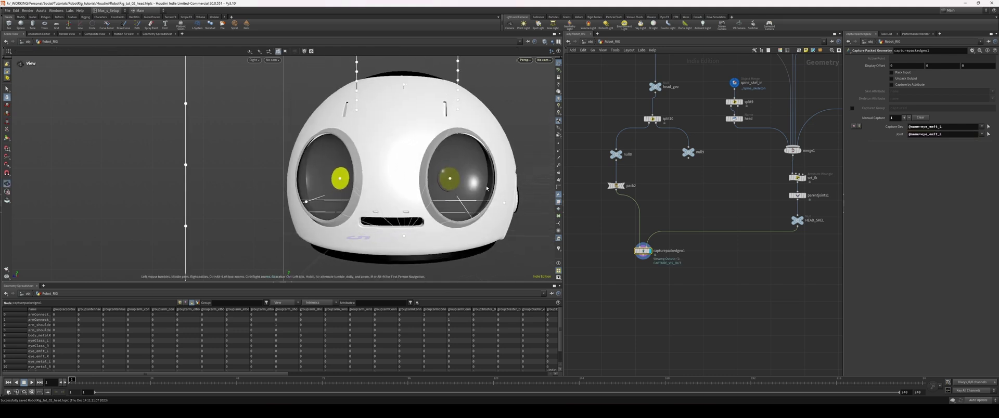
pyautogui.click(906, 118)
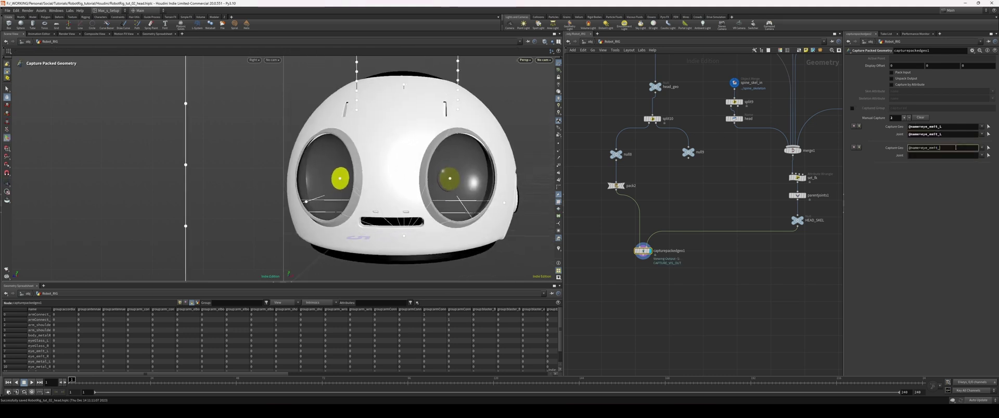
pyautogui.press('Return')
pyautogui.moveTo(432, 166); pyautogui.dragTo(458, 172)
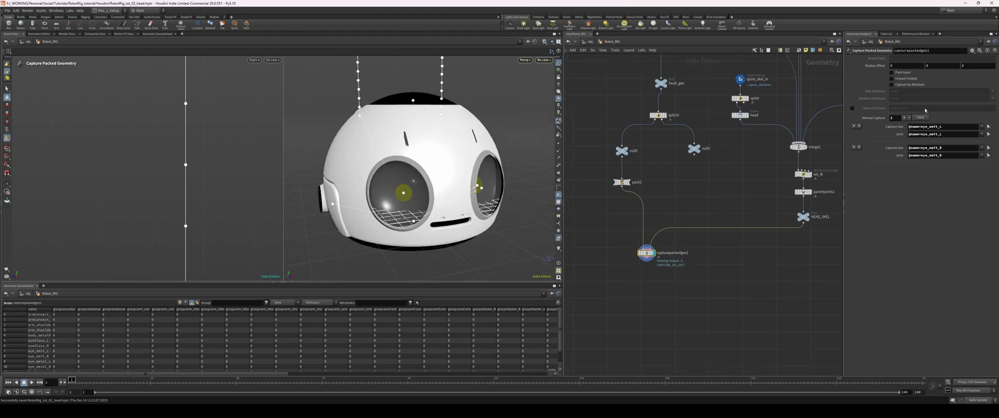
pyautogui.click(904, 118)
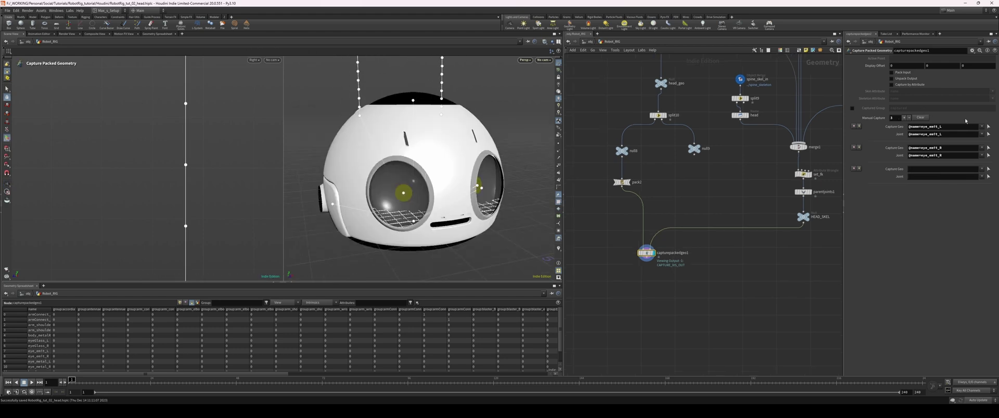
pyautogui.click(987, 156)
pyautogui.click(419, 97)
pyautogui.press('Return')
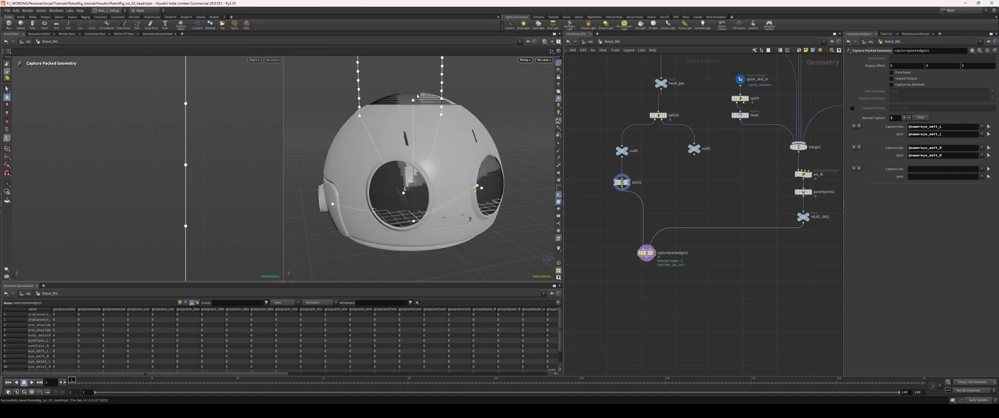
pyautogui.press('Tab')
pyautogui.write('@name=headCap')
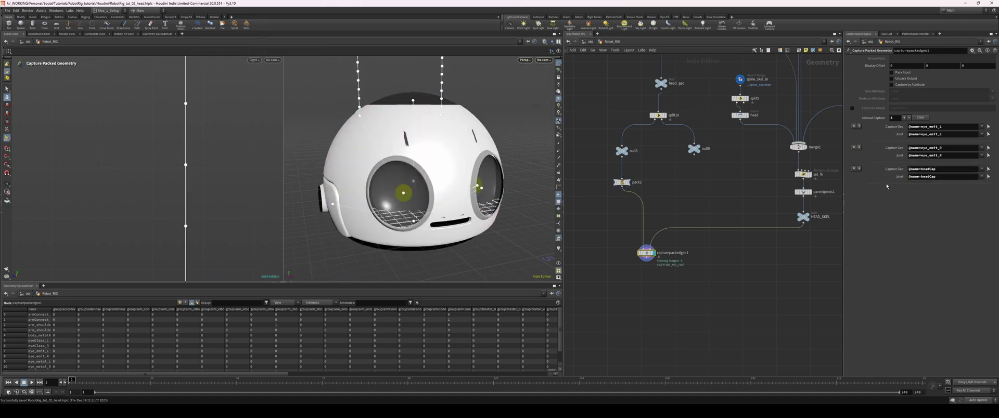
pyautogui.scroll(5, 455, 177)
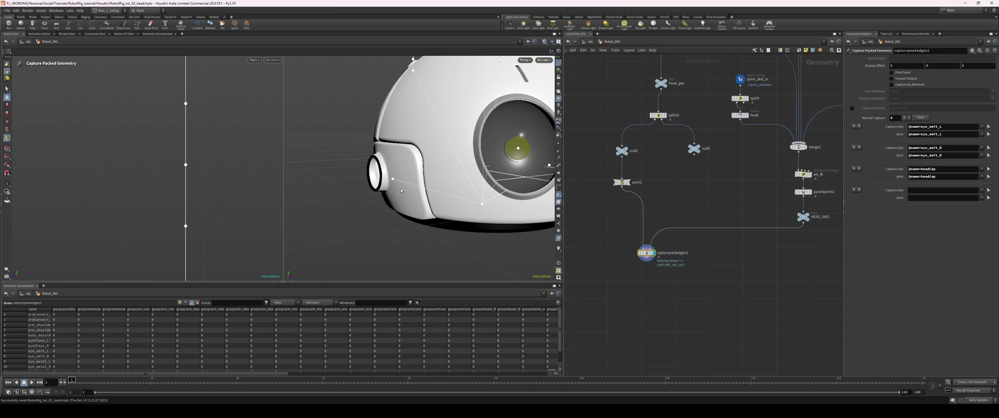
pyautogui.click(988, 190)
pyautogui.press('Escape')
pyautogui.hotkey('ctrl', 's')
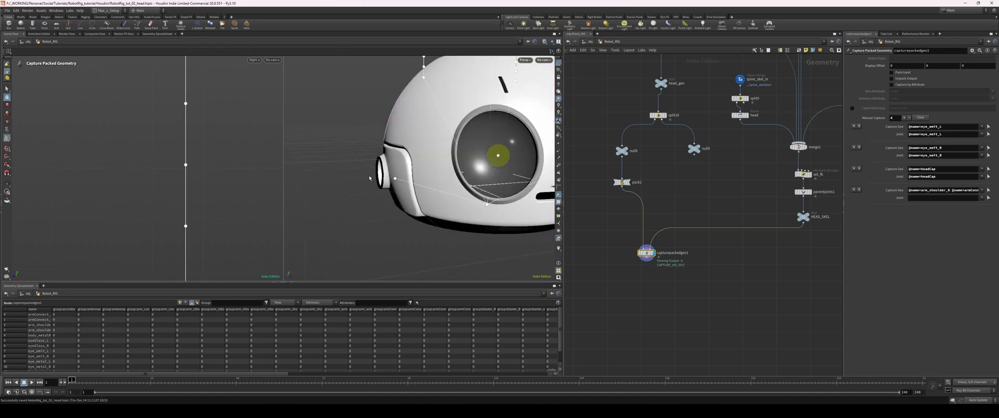
pyautogui.click(919, 197)
pyautogui.write('@name=arm_shoulder_R')
pyautogui.keyDown('alt'); pyautogui.moveTo(503, 227); pyautogui.dragTo(905, 116); pyautogui.keyUp('alt')
pyautogui.click(904, 118)
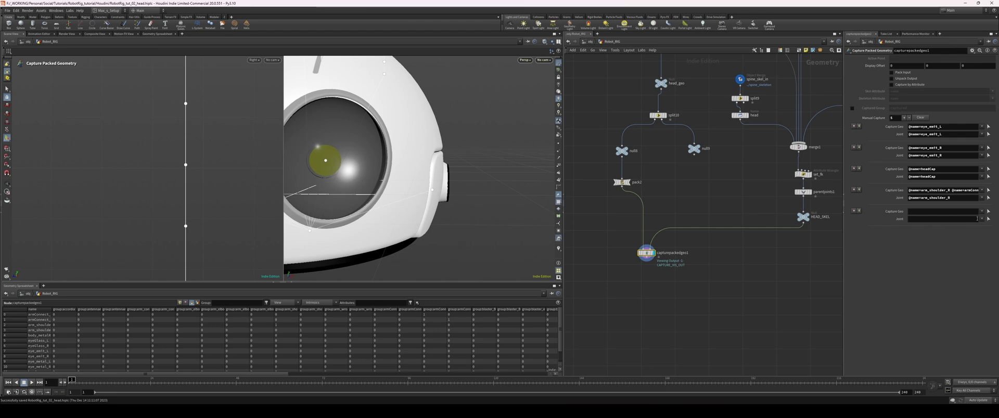
pyautogui.click(988, 218)
pyautogui.press('Return')
pyautogui.moveTo(488, 235); pyautogui.dragTo(456, 169)
pyautogui.hotkey('ctrl', 's')
pyautogui.press('Return')
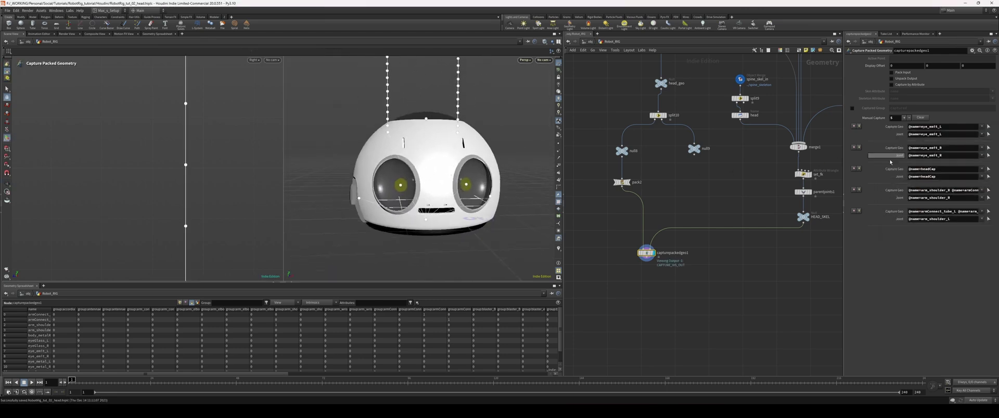
pyautogui.click(904, 118)
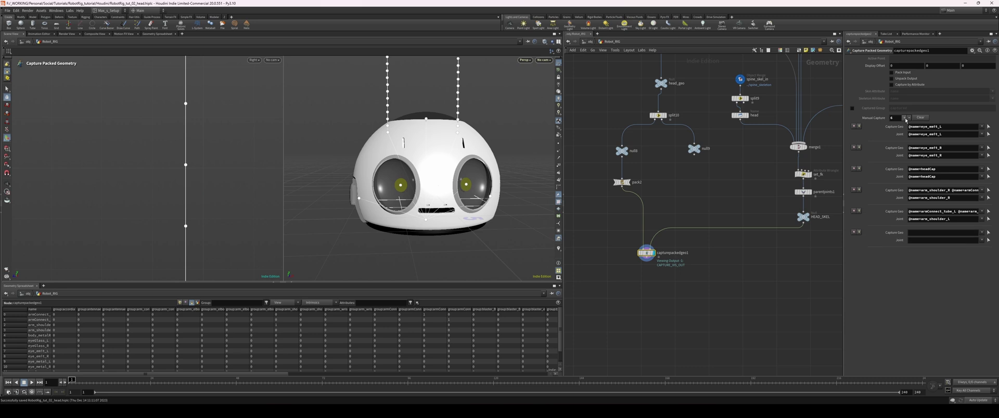
pyautogui.click(988, 232)
pyautogui.moveTo(443, 158); pyautogui.dragTo(414, 249)
pyautogui.scroll(5, 448, 188)
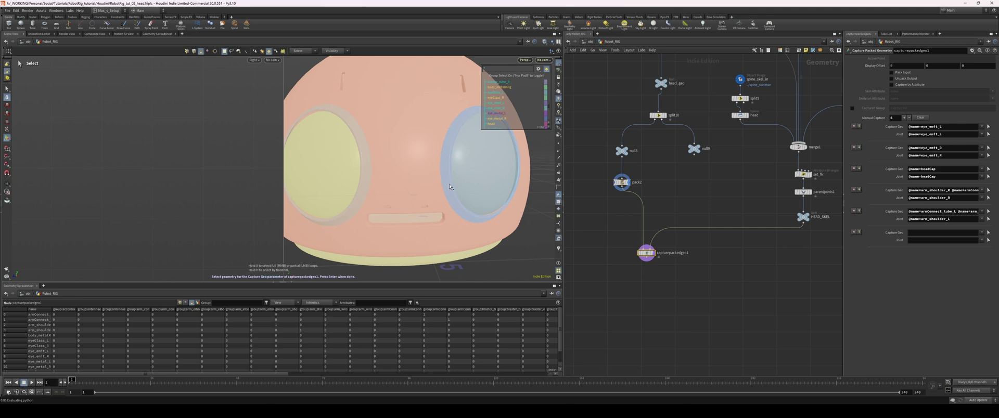
pyautogui.scroll(-4, 483, 183)
pyautogui.keyDown('alt'); pyautogui.moveTo(483, 183); pyautogui.dragTo(408, 192); pyautogui.keyUp('alt')
pyautogui.press('Return')
pyautogui.hotkey('ctrl', 's')
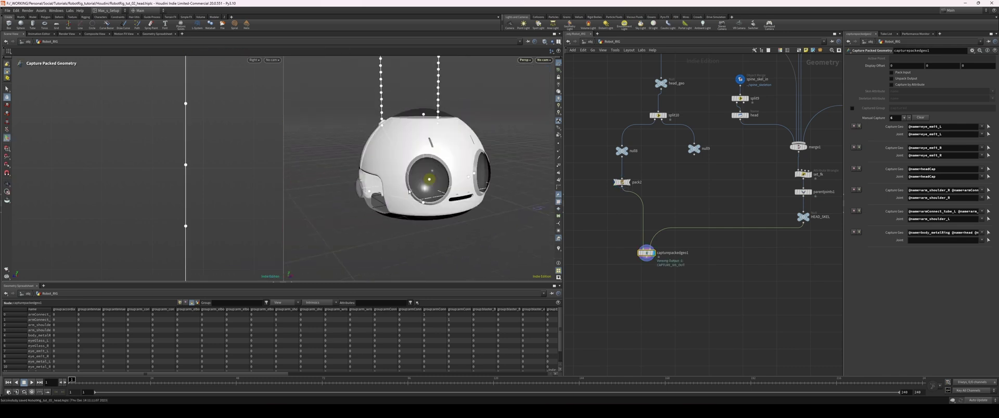
pyautogui.click(988, 241)
pyautogui.click(423, 238)
pyautogui.press('Return')
pyautogui.hotkey('ctrl', 's')
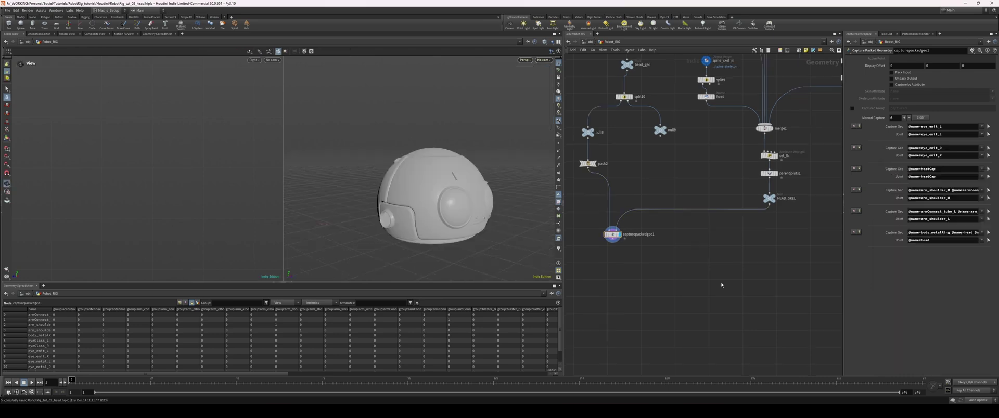
# Add a Bone Deform node and connect the captured packed geometry and HEAD_SKEL to its inputs
pyautogui.press('Tab')
pyautogui.write('bone deform')
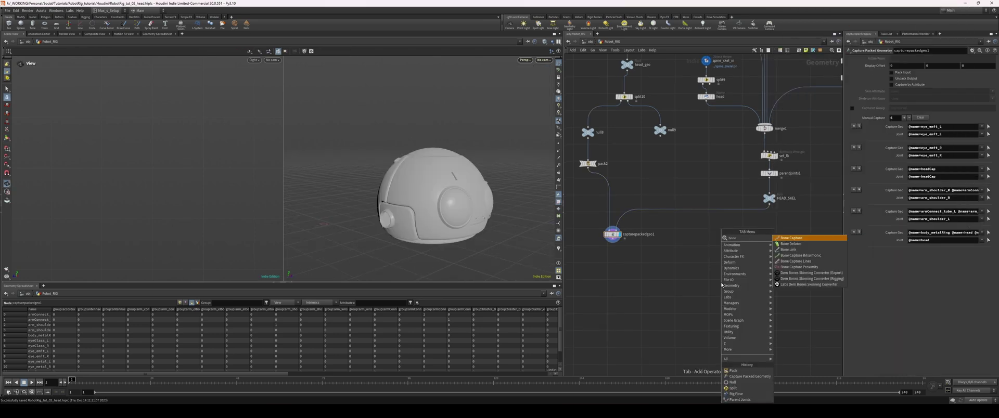
pyautogui.press('Return')
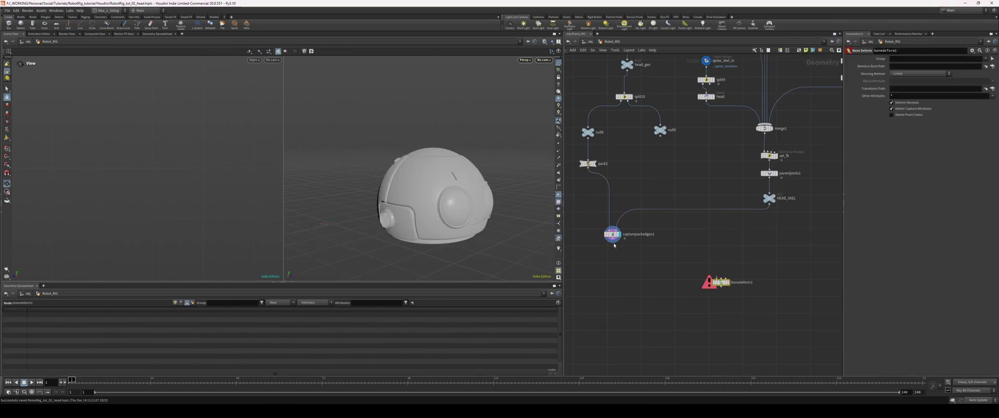
pyautogui.click(713, 283)
pyautogui.moveTo(769, 204); pyautogui.dragTo(712, 287)
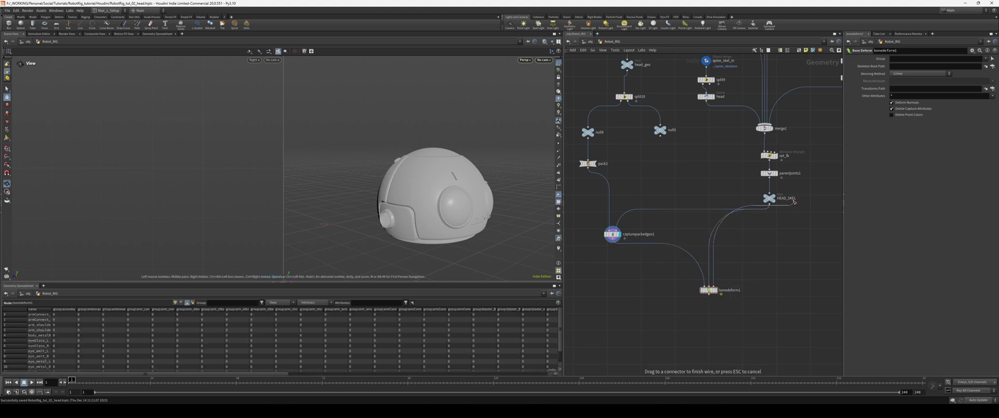
# Insert a Rig Pose node between HEAD_SKEL and the Bone Deform's animated pose input, and display the Bone Deform
pyautogui.press('Tab')
pyautogui.write('rig pose')
pyautogui.press('Return')
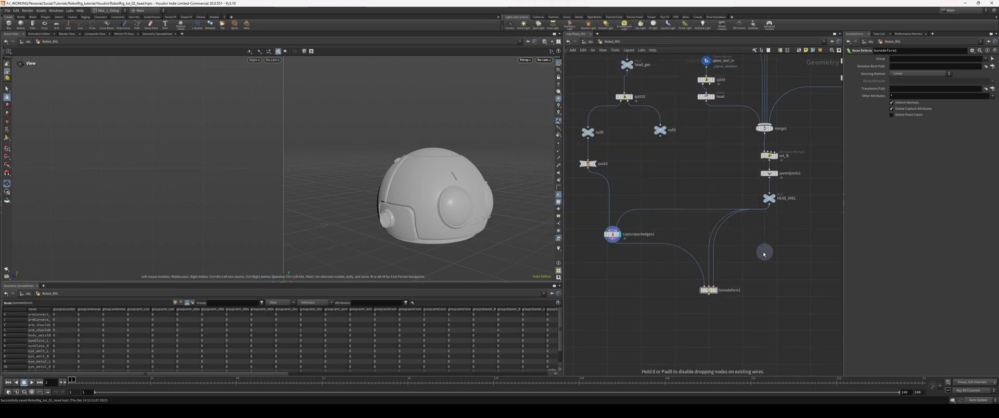
pyautogui.click(738, 255)
pyautogui.press('Return')
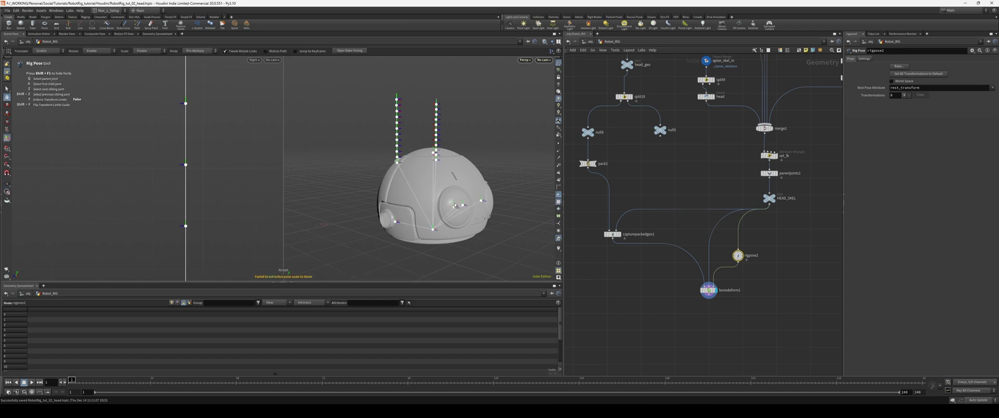
# Test the captures by moving the head, both arm_shoulder, headCap and both eye_emit joints in the Rig Pose
pyautogui.moveTo(464, 242); pyautogui.dragTo(406, 221)
pyautogui.click(364, 70)
pyautogui.click(423, 67)
pyautogui.moveTo(423, 67); pyautogui.dragTo(405, 180)
pyautogui.press('Escape')
pyautogui.scroll(3, 405, 180)
pyautogui.press('Return')
pyautogui.click(391, 142)
pyautogui.scroll(3, 416, 145)
pyautogui.scroll(-3, 447, 154)
pyautogui.keyDown('alt'); pyautogui.moveTo(447, 154); pyautogui.dragTo(503, 167); pyautogui.keyUp('alt')
pyautogui.click(419, 116)
pyautogui.scroll(-5, 471, 198)
pyautogui.press('Return')
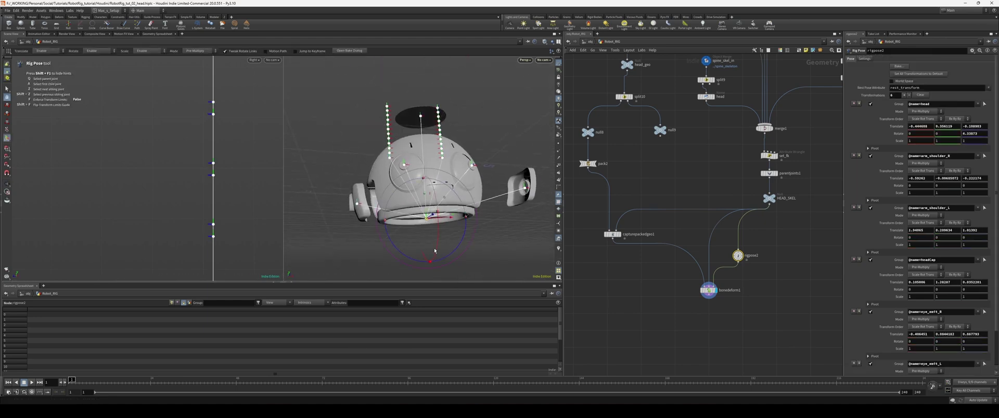
# Tidy the layout of the head capture and deform nodes, and display the antennae null lowered beneath the geometry split
pyautogui.moveTo(757, 313); pyautogui.dragTo(686, 236)
pyautogui.moveTo(708, 291); pyautogui.dragTo(697, 296)
pyautogui.scroll(-2, 635, 287)
pyautogui.press('l')
pyautogui.click(707, 310)
pyautogui.moveTo(406, 219); pyautogui.dragTo(476, 207)
pyautogui.press('Return')
pyautogui.moveTo(657, 163); pyautogui.dragTo(657, 163)
pyautogui.press('r')
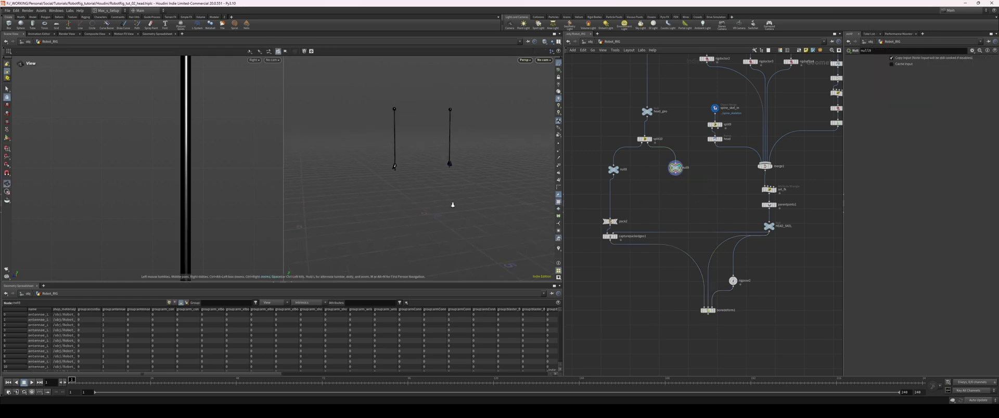
pyautogui.scroll(1, 779, 328)
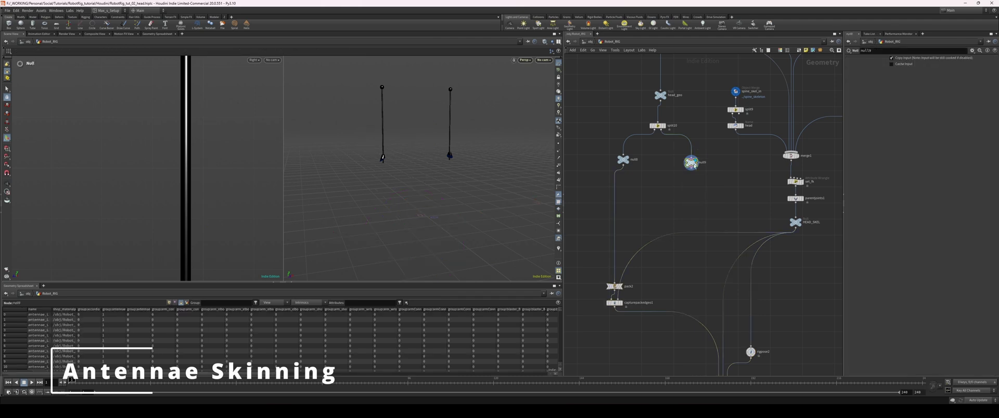
pyautogui.moveTo(695, 166); pyautogui.dragTo(686, 199)
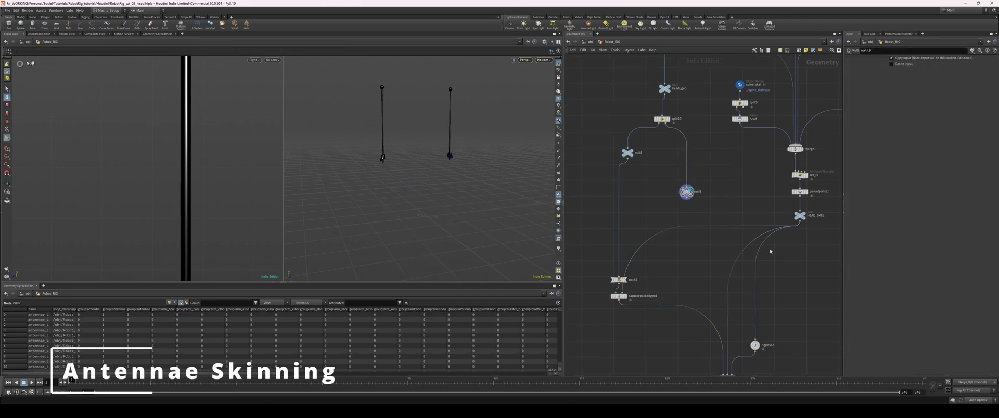
# Add a Group Create node on the antennae skeleton branch before the merge, named antennaeJoints with group type Points
pyautogui.press('Tab')
pyautogui.write('a')
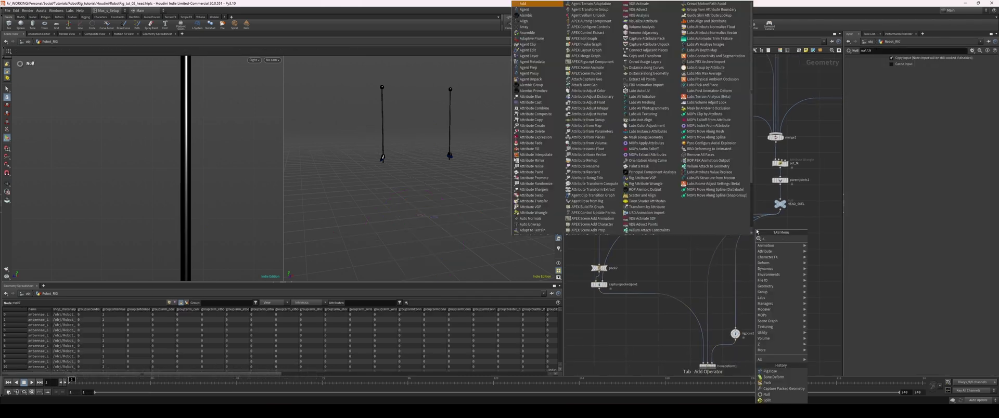
pyautogui.press('Return')
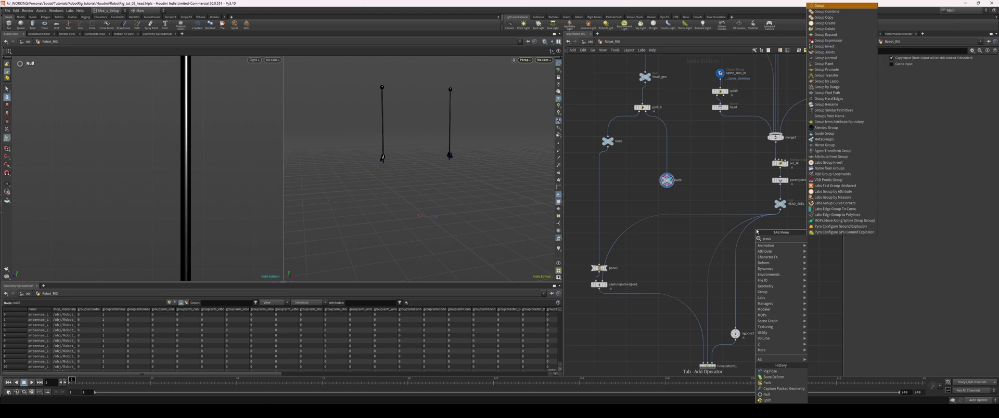
pyautogui.click(777, 194)
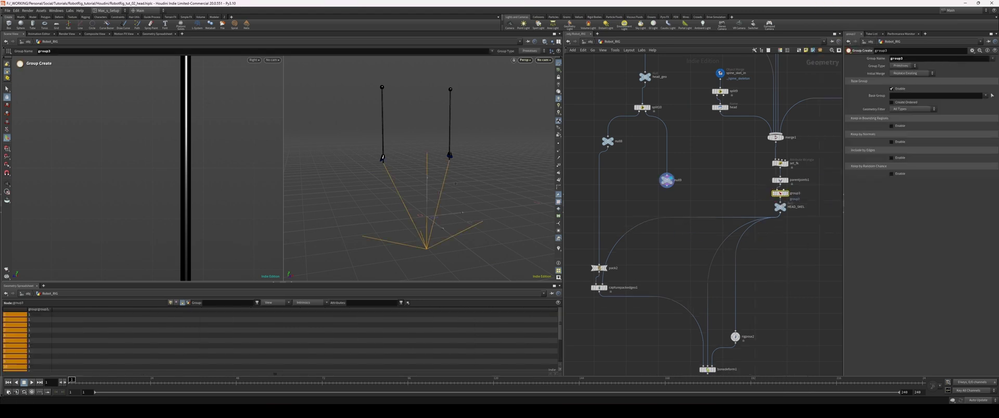
pyautogui.scroll(2, 438, 190)
pyautogui.press('Return')
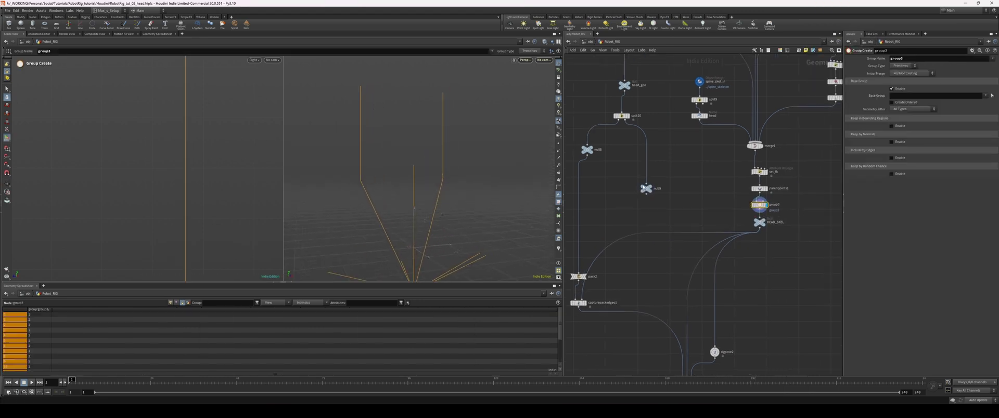
pyautogui.moveTo(732, 215); pyautogui.dragTo(760, 169)
pyautogui.write('antennaeJoints')
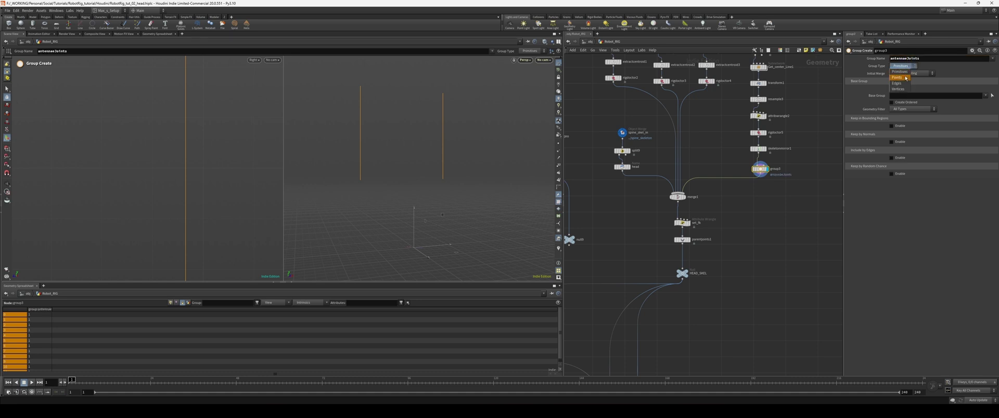
# Add a Bone Capture Lines node next to the antennae null
pyautogui.moveTo(588, 244); pyautogui.dragTo(691, 167, button='middle')
pyautogui.click(670, 164)
pyautogui.press('Tab')
pyautogui.write('b')
pyautogui.press('Down')
pyautogui.press('Down')
pyautogui.press('Down')
pyautogui.press('Down')
pyautogui.press('Return')
pyautogui.click(705, 183)
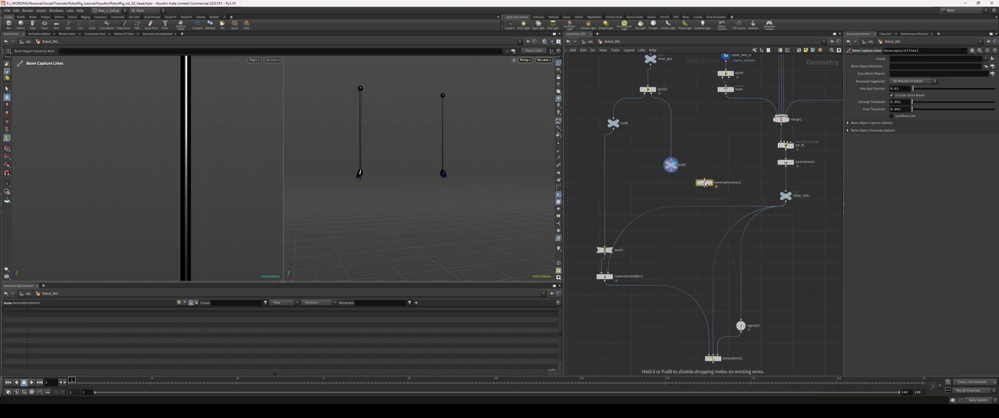
# Connect HEAD_SKEL to the Bone Capture Lines node, display it and restrict its group to antennaeJoints
pyautogui.moveTo(700, 186); pyautogui.dragTo(686, 224)
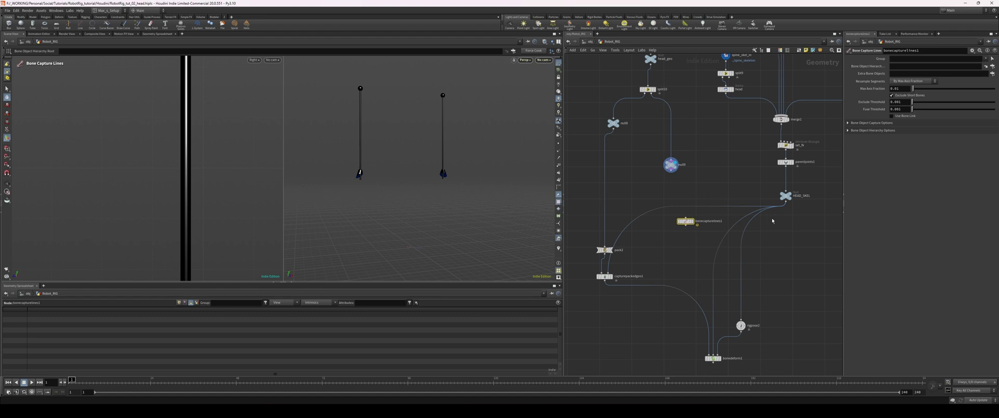
pyautogui.moveTo(786, 204); pyautogui.dragTo(629, 189)
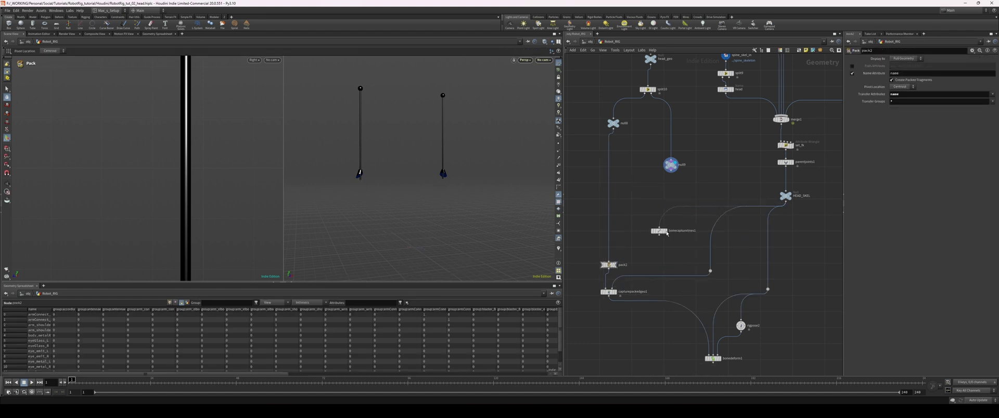
pyautogui.moveTo(662, 172); pyautogui.dragTo(628, 189)
pyautogui.click(665, 234)
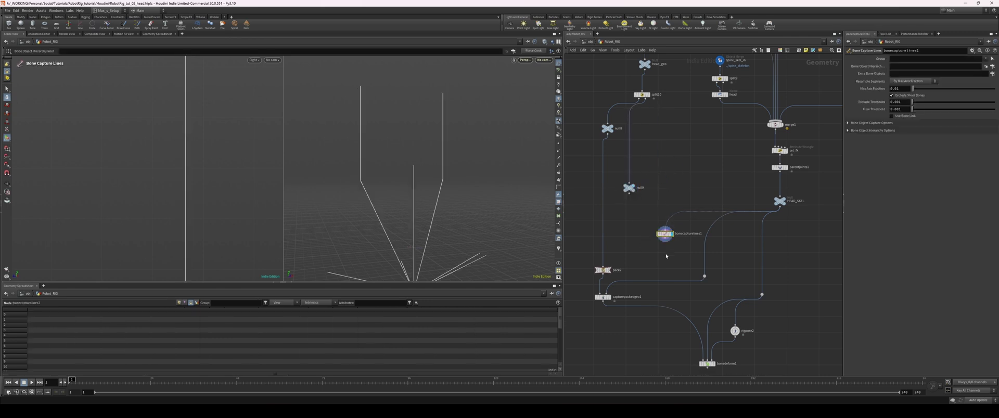
pyautogui.click(974, 66)
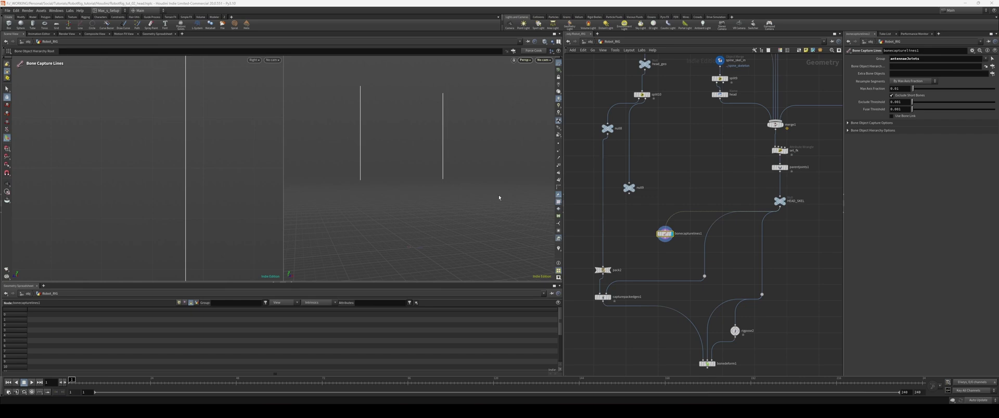
# Place the antennae null beside the Bone Capture Lines node and display the null's geometry
pyautogui.moveTo(629, 188); pyautogui.dragTo(634, 210)
pyautogui.click(779, 201)
pyautogui.click(663, 218)
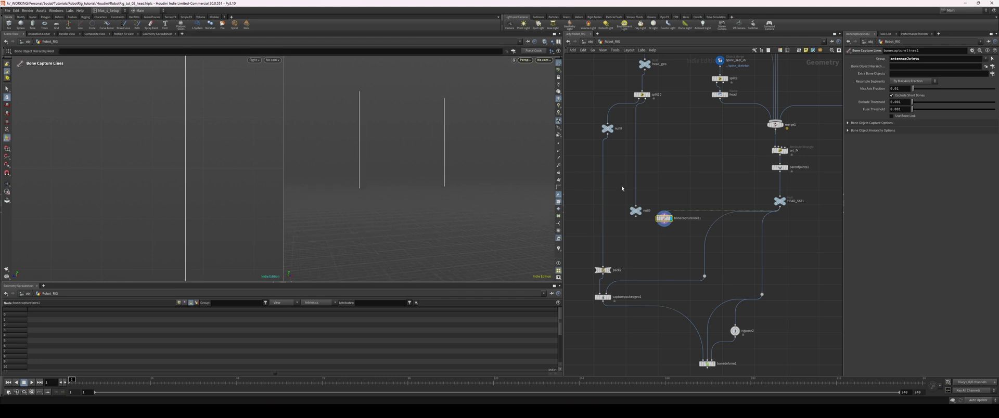
pyautogui.moveTo(615, 178); pyautogui.dragTo(636, 174, button='middle')
pyautogui.click(659, 207)
pyautogui.moveTo(658, 207); pyautogui.dragTo(660, 210)
# Add a Tet Embed node below the antennae null and connect the null to its first input
pyautogui.press('Tab')
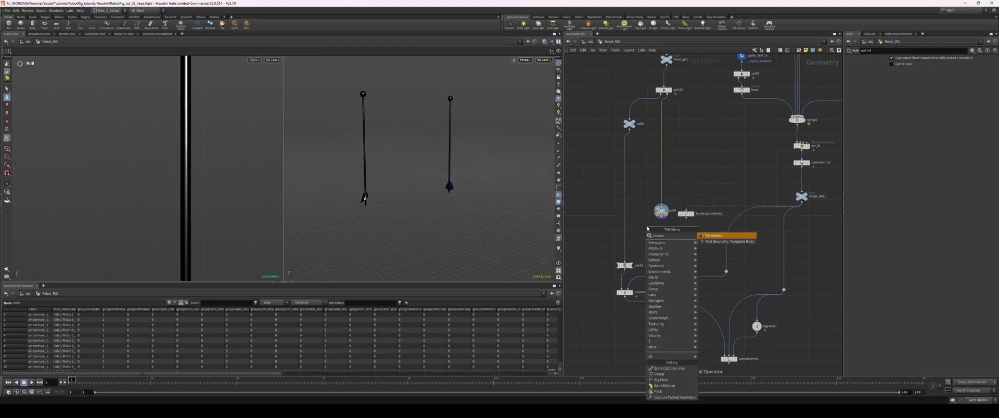
pyautogui.press('Return')
pyautogui.click(664, 235)
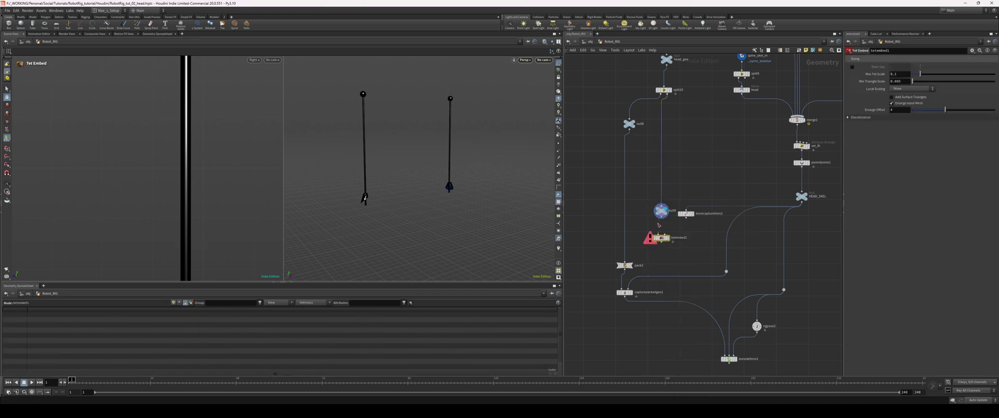
pyautogui.click(661, 234)
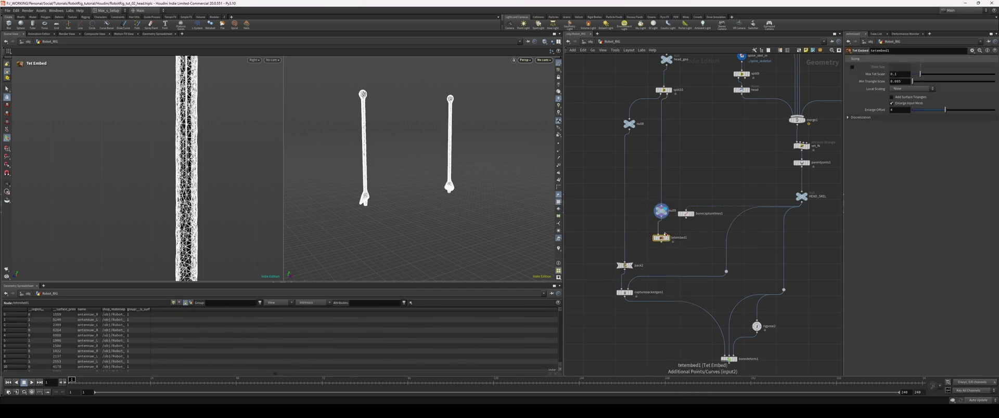
# Connect the Bone Capture Lines output to the Tet Embed's additional points input, display the Tet Embed and rearrange the connected nodes
pyautogui.click(668, 238)
pyautogui.press('Escape')
pyautogui.moveTo(334, 197); pyautogui.dragTo(552, 199)
pyautogui.press('Return')
pyautogui.moveTo(691, 236); pyautogui.dragTo(686, 219)
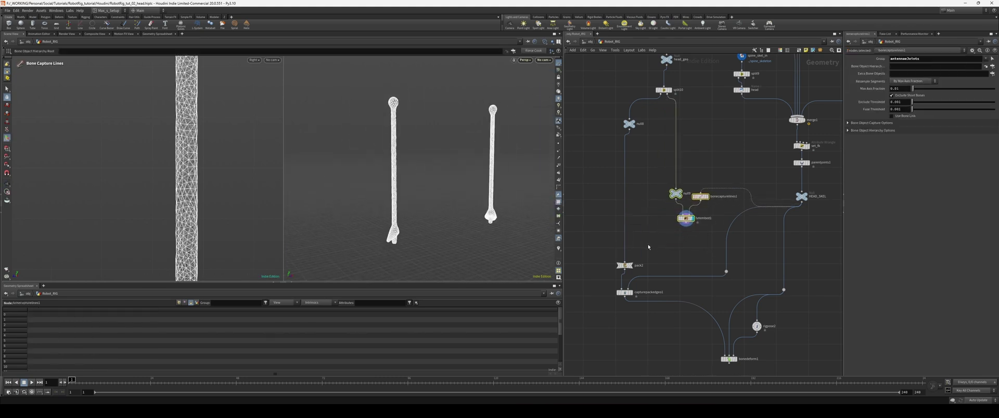
# Add a Bone Capture Biharmonic node below the antennae null and connect it to the null and the Tet Embed
pyautogui.press('Tab')
pyautogui.write('bone')
pyautogui.press('Down')
pyautogui.press('Down')
pyautogui.press('Down')
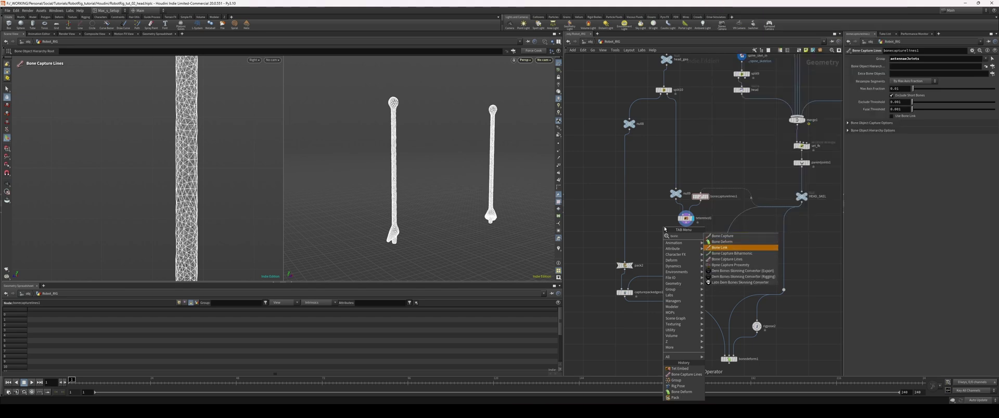
pyautogui.press('Return')
pyautogui.click(664, 227)
pyautogui.moveTo(668, 197); pyautogui.dragTo(677, 241)
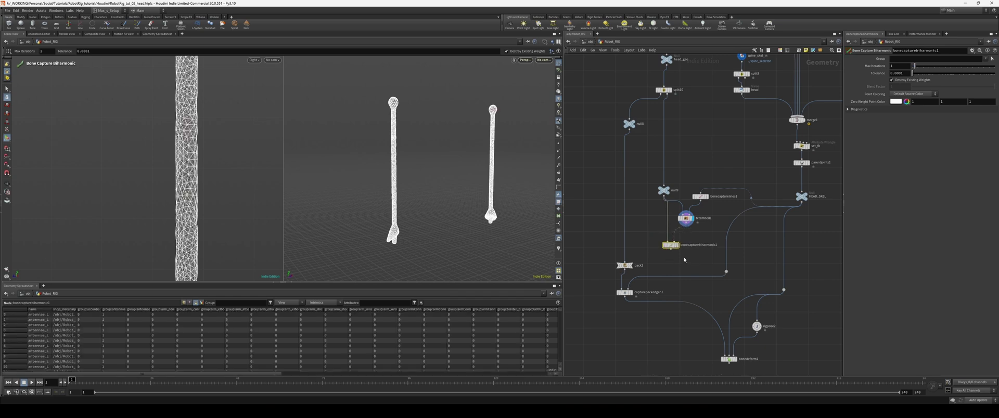
# Connect the Bone Capture Biharmonic output to the Bone Deform's geometry input and display the Bone Deform node
pyautogui.click(677, 244)
pyautogui.moveTo(448, 216); pyautogui.dragTo(437, 188)
pyautogui.press('Return')
pyautogui.moveTo(721, 311); pyautogui.dragTo(721, 293, button='middle')
pyautogui.moveTo(672, 233); pyautogui.dragTo(705, 264)
pyautogui.moveTo(723, 331); pyautogui.dragTo(724, 336)
pyautogui.click(734, 341)
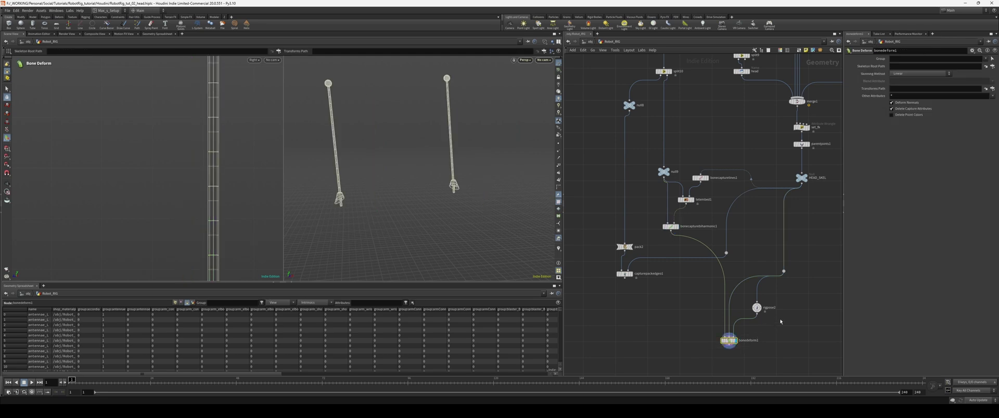
# Bend one antenna by rotating its joints in the Rig Pose node to test the deformation
pyautogui.click(757, 307)
pyautogui.moveTo(342, 116); pyautogui.dragTo(384, 128)
pyautogui.press('Escape')
pyautogui.press('Return')
# Insert a Smooth node between the Bone Capture Biharmonic and Bone Deform nodes
pyautogui.press('Tab')
pyautogui.write('smooth')
pyautogui.press('Return')
pyautogui.click(668, 245)
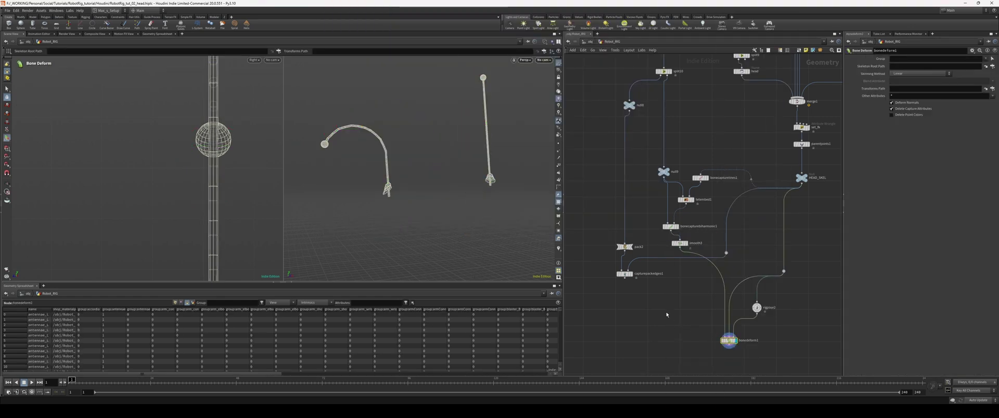
# Set the Smooth node to smooth the boneCapture attribute with a strength of 64.3
pyautogui.click(677, 243)
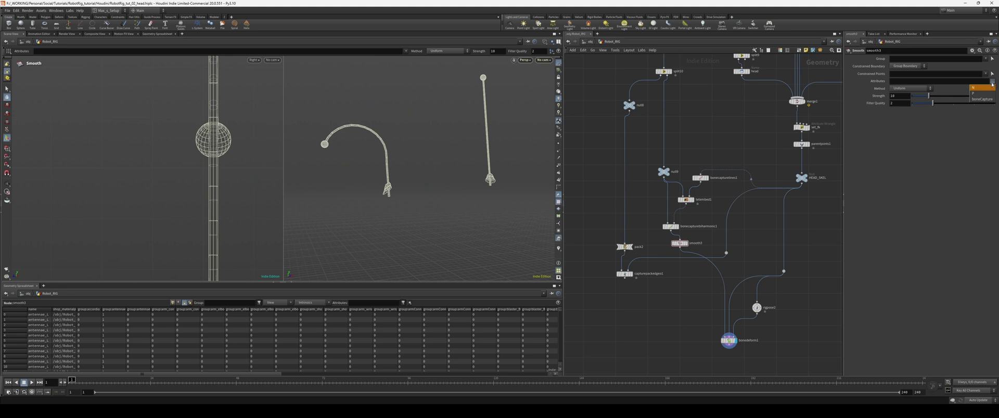
pyautogui.click(984, 99)
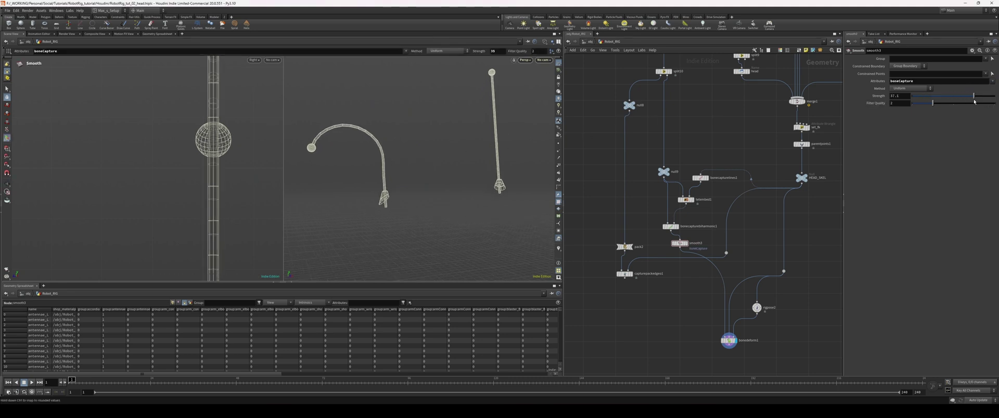
pyautogui.moveTo(961, 98); pyautogui.dragTo(963, 97)
pyautogui.moveTo(989, 98); pyautogui.dragTo(935, 98)
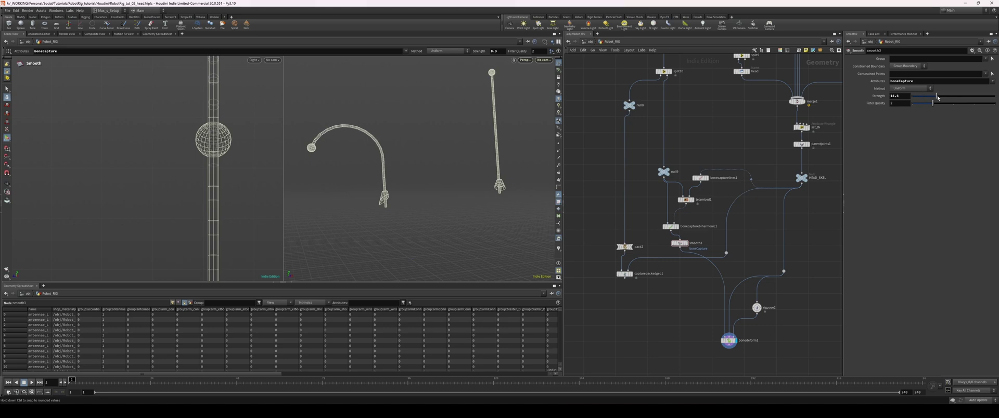
pyautogui.moveTo(904, 94); pyautogui.dragTo(962, 95, button='middle')
# Bend the other antenna's joints in the Rig Pose node and display the Bone Deform result to examine both antennae
pyautogui.click(756, 308)
pyautogui.moveTo(763, 334); pyautogui.dragTo(709, 353)
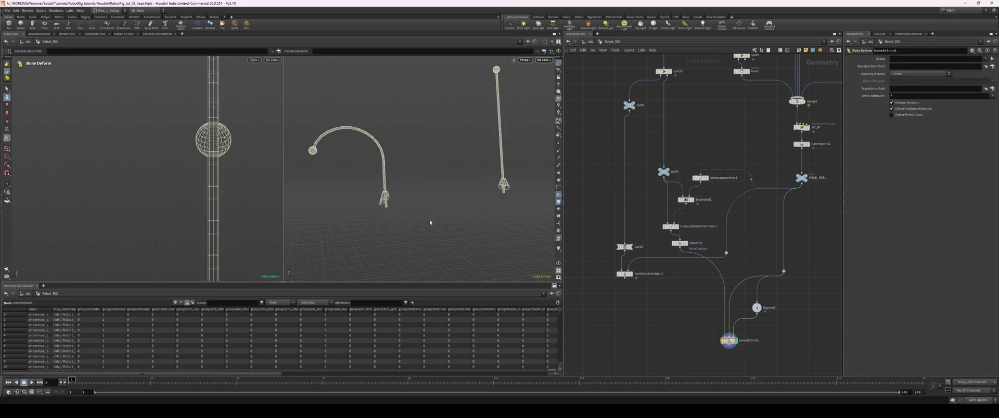
pyautogui.click(757, 307)
pyautogui.click(460, 142)
pyautogui.moveTo(432, 112); pyautogui.dragTo(464, 106)
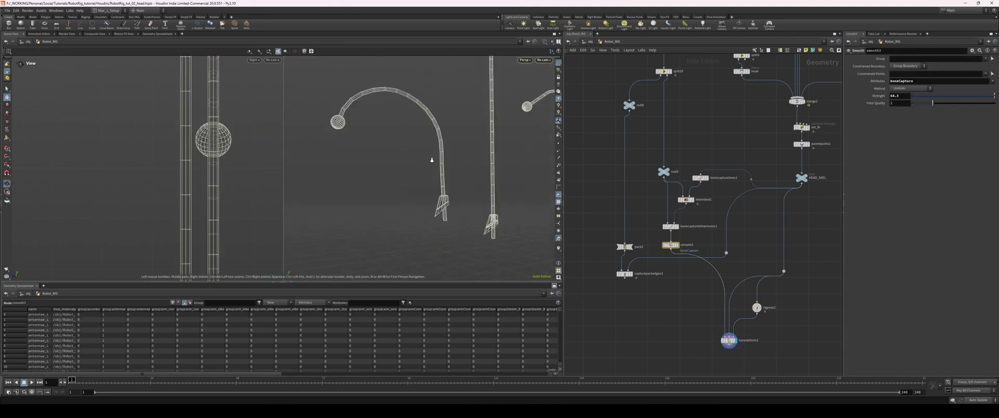
pyautogui.moveTo(431, 222); pyautogui.dragTo(459, 229)
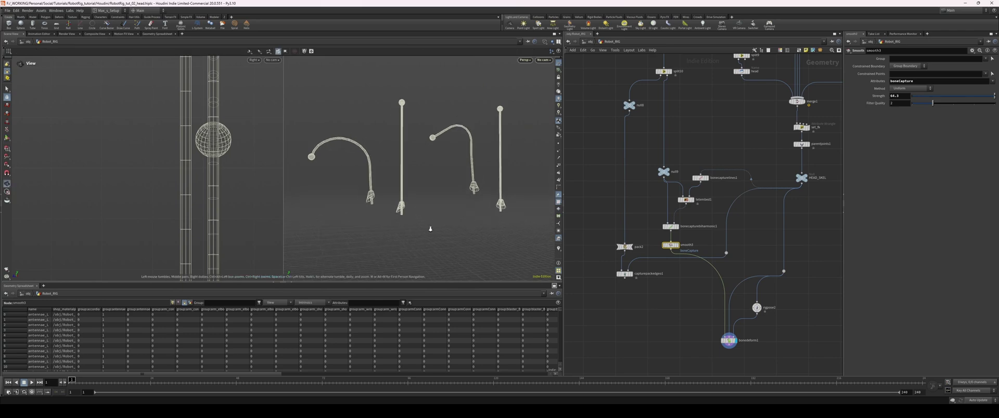
pyautogui.scroll(-2, 459, 229)
pyautogui.press('Return')
pyautogui.moveTo(680, 328); pyautogui.dragTo(737, 347)
pyautogui.moveTo(445, 216); pyautogui.dragTo(374, 179)
pyautogui.moveTo(645, 287); pyautogui.dragTo(636, 282, button='middle')
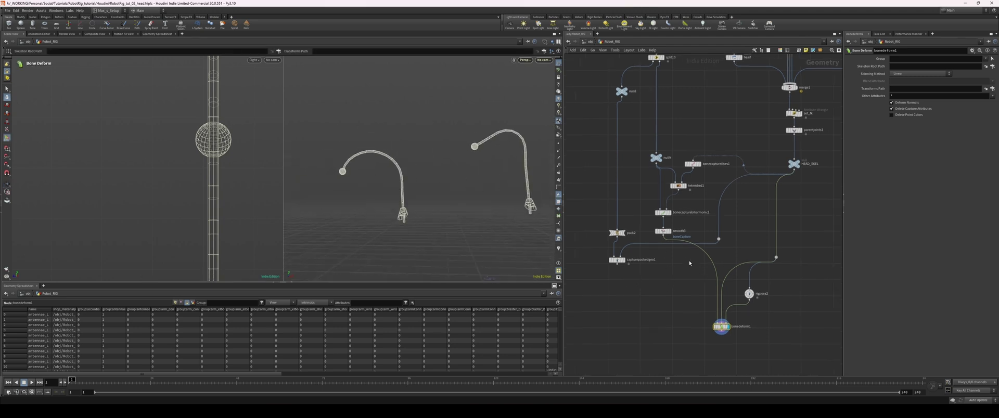
# Display the Capture Packed Geometry node with shading and enable Unpack Output
pyautogui.click(663, 231)
pyautogui.moveTo(660, 282); pyautogui.dragTo(623, 266, button='middle')
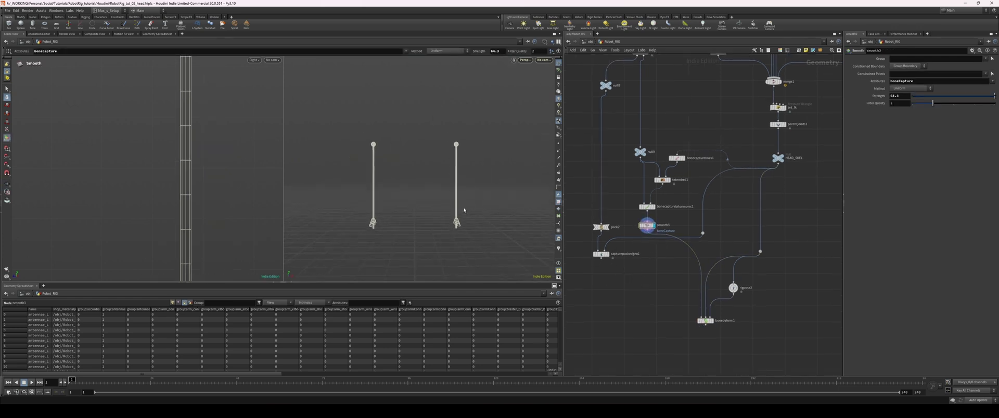
pyautogui.press('r')
pyautogui.press('w')
pyautogui.click(601, 253)
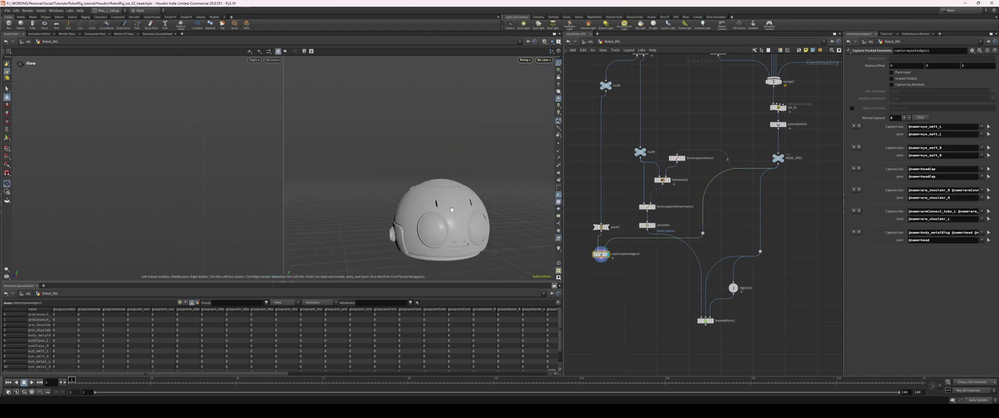
pyautogui.click(892, 79)
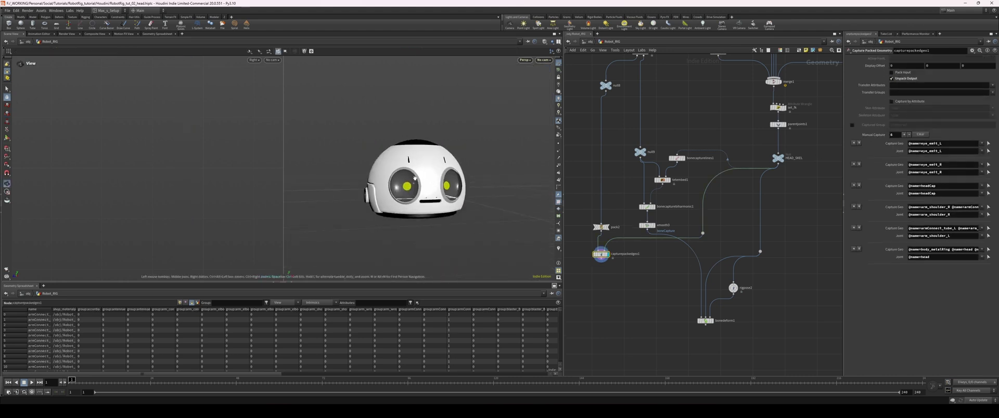
# Line up the antennae capture nodes and merge the Capture Packed Geometry and Smooth outputs with a new Merge node
pyautogui.moveTo(647, 229); pyautogui.dragTo(647, 245)
pyautogui.moveTo(647, 208); pyautogui.dragTo(649, 223)
pyautogui.moveTo(594, 250); pyautogui.dragTo(593, 248)
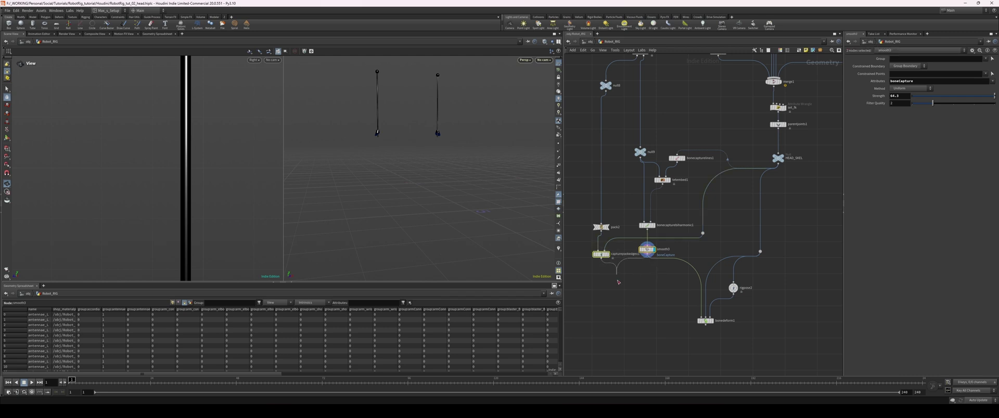
pyautogui.press('Tab')
pyautogui.write('merge')
pyautogui.press('Return')
pyautogui.click(621, 301)
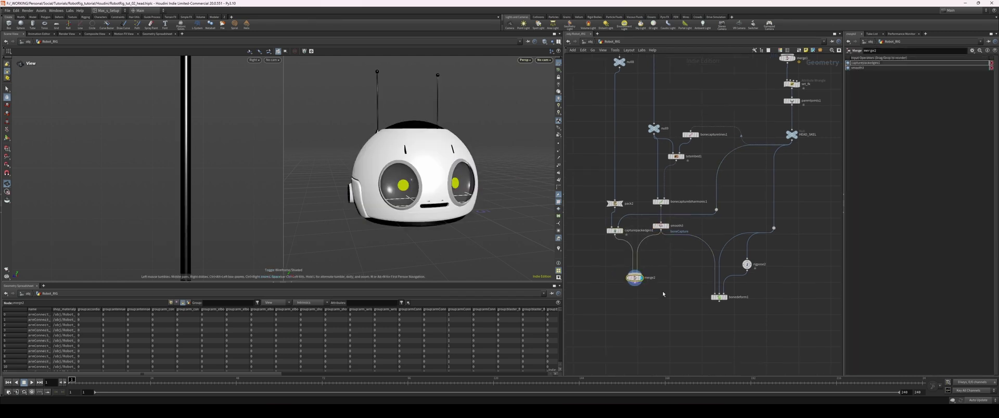
pyautogui.scroll(-3, 454, 225)
pyautogui.scroll(3, 454, 225)
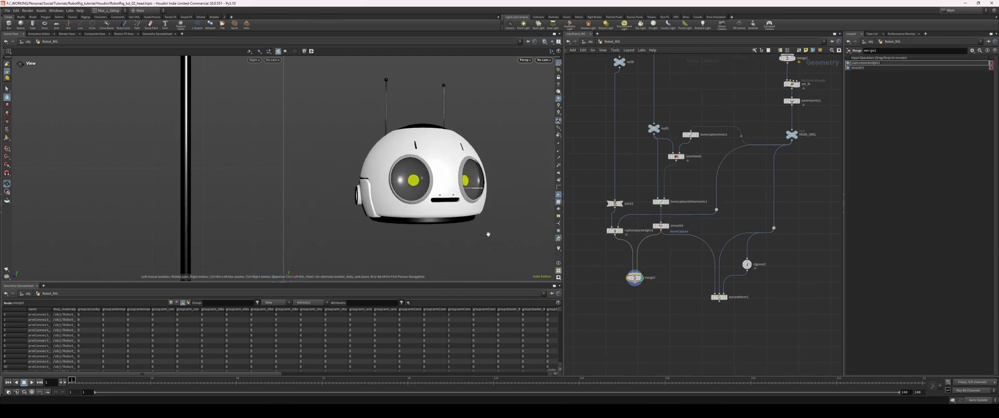
# Add a null below the new Merge node, display it, and rearrange the Rig Pose and Bone Deform nodes
pyautogui.press('Tab')
pyautogui.write('nul')
pyautogui.press('Return')
pyautogui.click(614, 310)
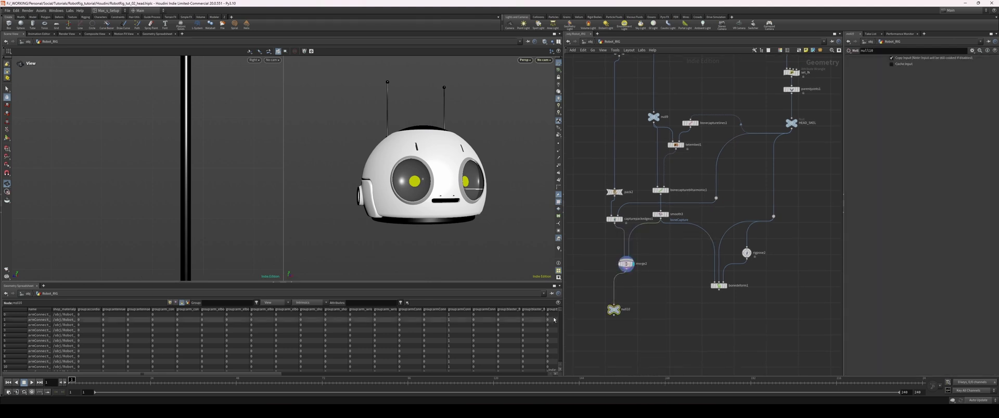
pyautogui.click(618, 310)
pyautogui.scroll(-1, 774, 259)
pyautogui.moveTo(664, 260); pyautogui.dragTo(697, 271)
pyautogui.scroll(-3, 789, 186)
pyautogui.scroll(4, 789, 186)
pyautogui.moveTo(789, 186); pyautogui.dragTo(801, 168, button='middle')
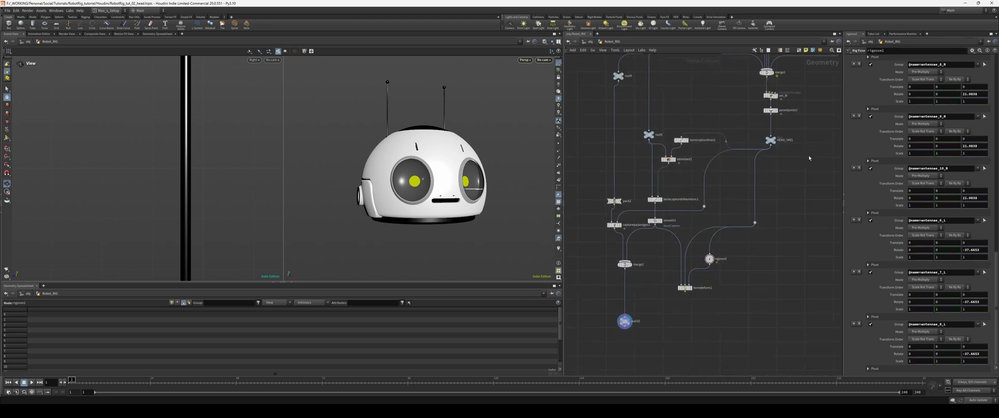
# Wire a new output null from the head skeleton null and rename the head skeleton null HEAD_SKEL_
pyautogui.click(770, 134)
pyautogui.moveTo(771, 135); pyautogui.dragTo(773, 139)
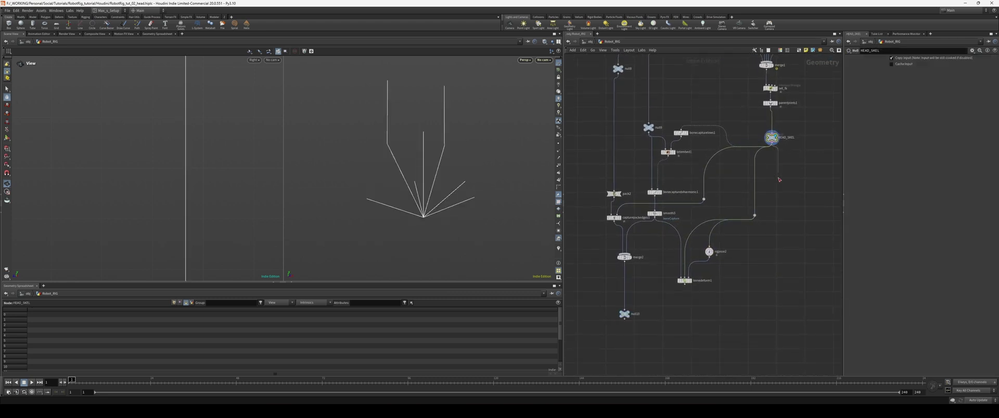
pyautogui.scroll(-3, 778, 161)
pyautogui.moveTo(778, 162); pyautogui.dragTo(598, 120, button='middle')
pyautogui.scroll(3, 769, 242)
pyautogui.click(755, 205)
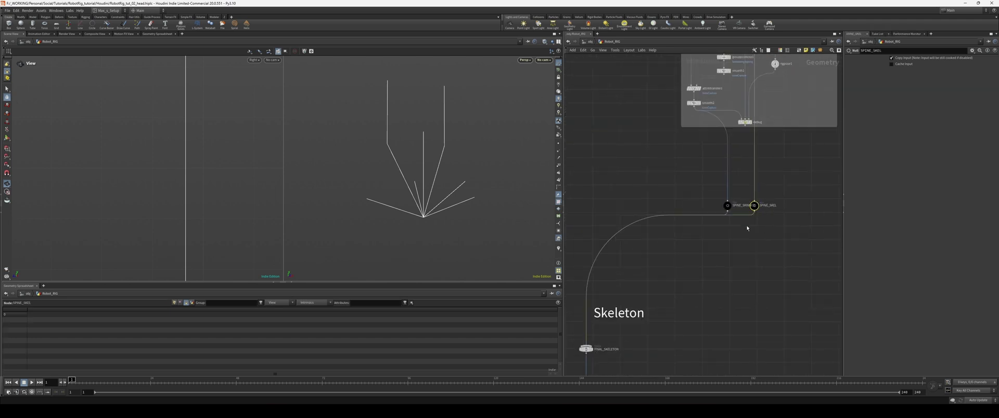
pyautogui.scroll(-3, 747, 219)
pyautogui.moveTo(722, 243); pyautogui.dragTo(652, 249, button='middle')
pyautogui.scroll(3, 653, 249)
pyautogui.doubleClick(750, 118)
pyautogui.write('HEAD_SKEL_')
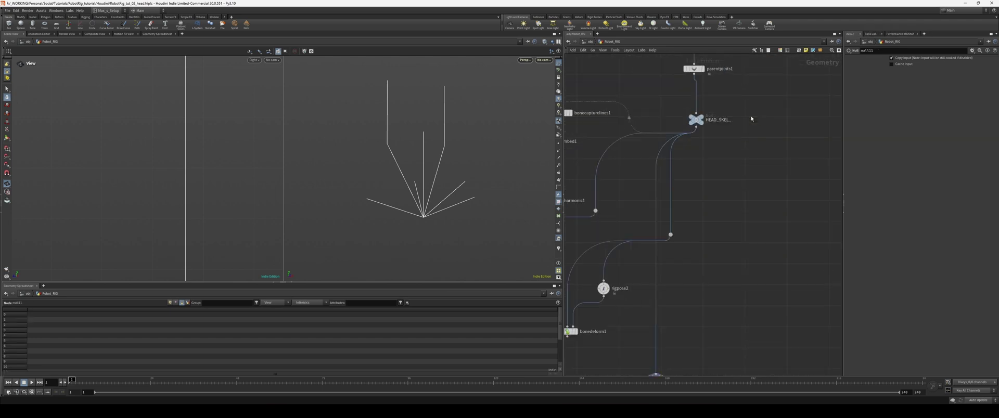
# Name the skeleton output null HEAD_SKELETON and the null below the geometry merge HEAD_GEO_SKINNED
pyautogui.moveTo(748, 327); pyautogui.dragTo(765, 267, button='middle')
pyautogui.press('capslock')
pyautogui.doubleClick(675, 381)
pyautogui.write('HEAD_SKELETON')
pyautogui.press('Return')
pyautogui.moveTo(641, 290); pyautogui.dragTo(713, 276, button='middle')
pyautogui.doubleClick(666, 305)
pyautogui.write('HEAD_GEO_SKINN')
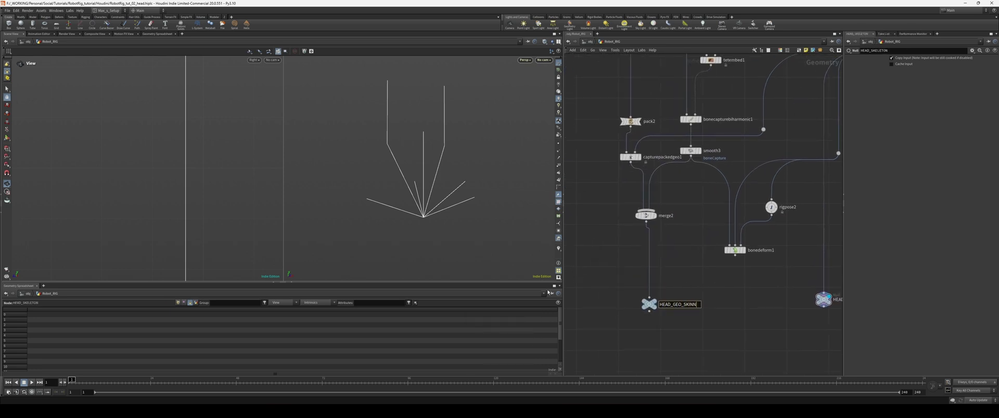
# Give the HEAD_GEO_SKINNED and HEAD_SKELETON nulls a black colour and a circle shape
pyautogui.moveTo(755, 315); pyautogui.dragTo(680, 295, button='middle')
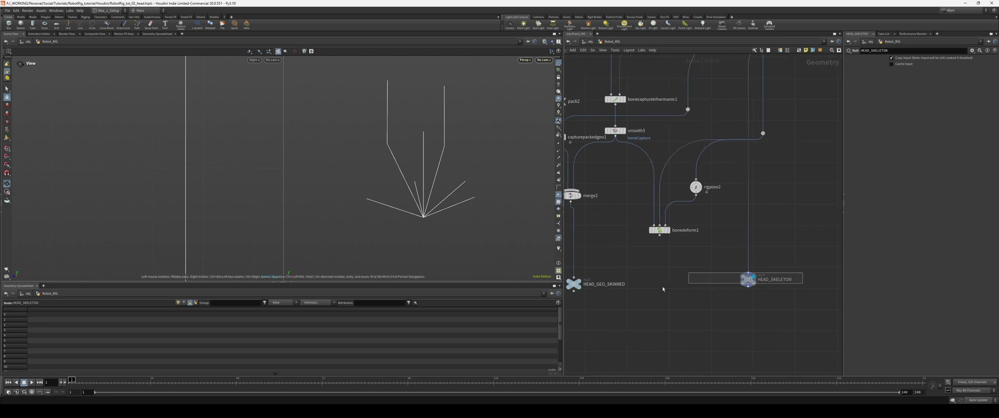
pyautogui.press('c')
pyautogui.click(809, 372)
pyautogui.press('z')
pyautogui.click(825, 345)
pyautogui.press('z')
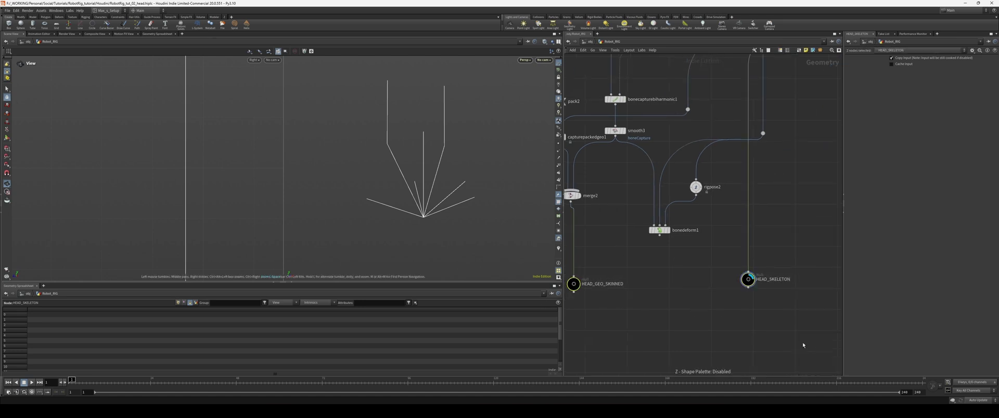
pyautogui.click(765, 307)
# Connect the HEAD_SKELETON null to the FINAL_SKELETON merge
pyautogui.scroll(-1, 765, 306)
pyautogui.scroll(-2, 749, 285)
pyautogui.moveTo(776, 318); pyautogui.dragTo(635, 240, button='middle')
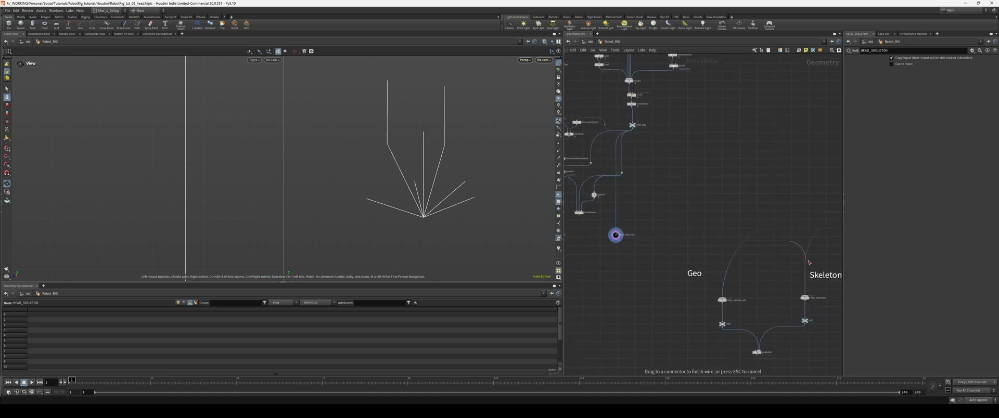
pyautogui.click(807, 294)
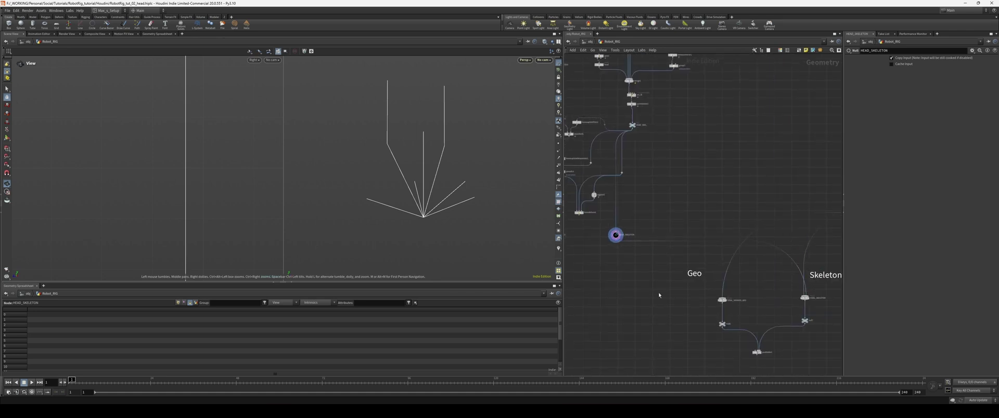
# Connect HEAD_GEO_SKINNED to the FINAL_SKINNED_GEO merge and display the merged geometry
pyautogui.moveTo(570, 280); pyautogui.dragTo(627, 287, button='middle')
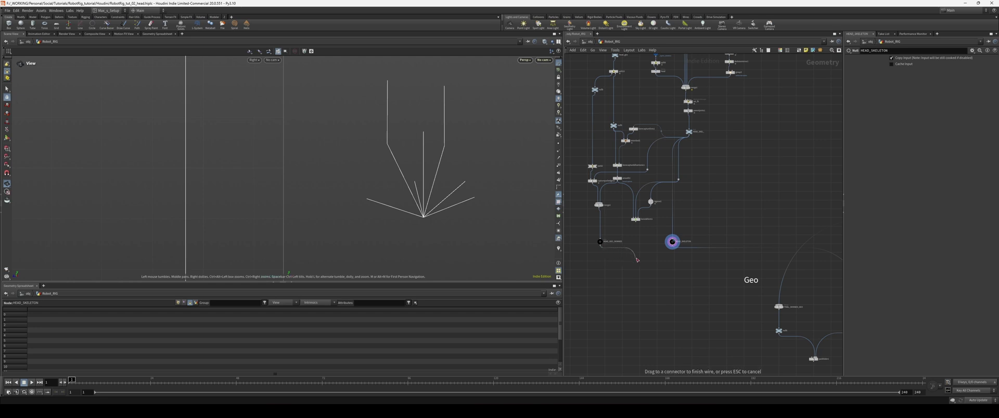
pyautogui.moveTo(766, 321); pyautogui.dragTo(711, 305, button='middle')
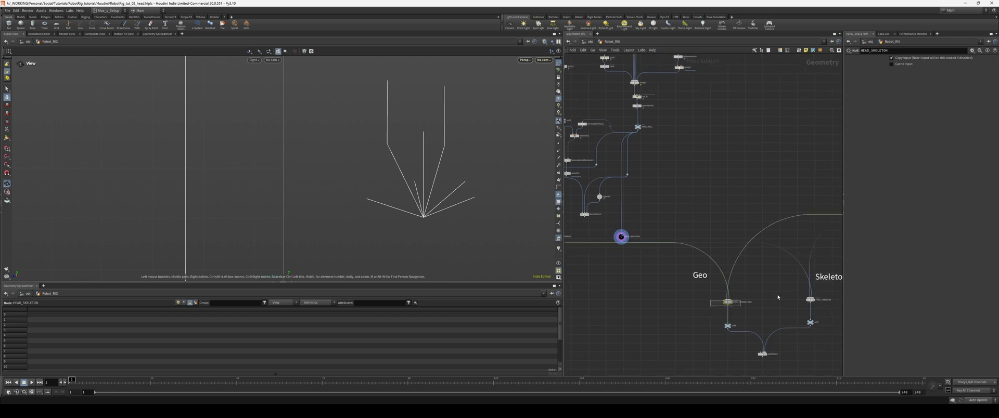
pyautogui.click(731, 302)
pyautogui.moveTo(414, 214)
pyautogui.mouseDown()
pyautogui.moveTo(431, 216)
pyautogui.moveTo(411, 214)
pyautogui.mouseUp()
pyautogui.press('w')
pyautogui.press('w')
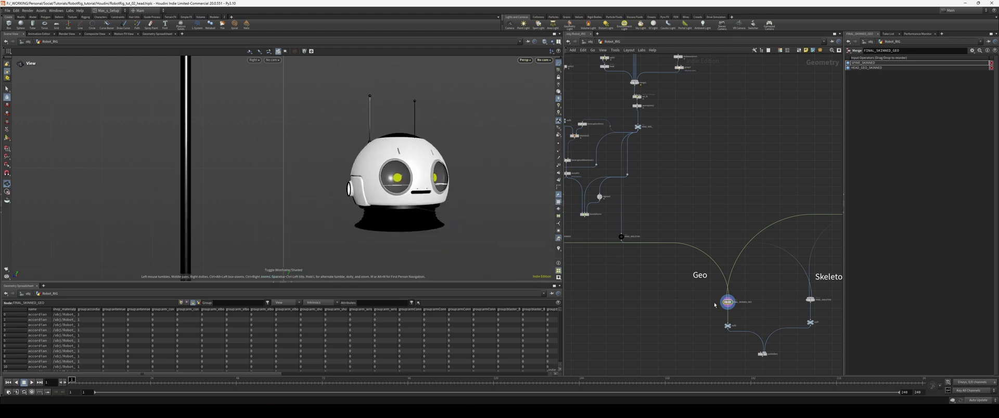
# Display the FINAL_SKELETON merge and move the nulls and Pack Folder node down to make room beneath it
pyautogui.scroll(1, 677, 290)
pyautogui.moveTo(677, 290); pyautogui.dragTo(619, 279, button='middle')
pyautogui.click(768, 288)
pyautogui.moveTo(391, 224); pyautogui.dragTo(414, 212)
pyautogui.moveTo(770, 313); pyautogui.dragTo(755, 296, button='middle')
pyautogui.moveTo(641, 289); pyautogui.dragTo(641, 289)
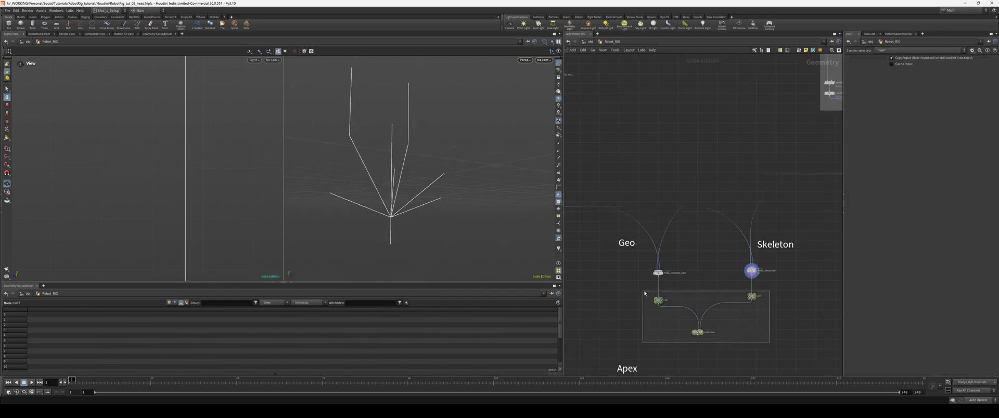
pyautogui.scroll(4, 723, 285)
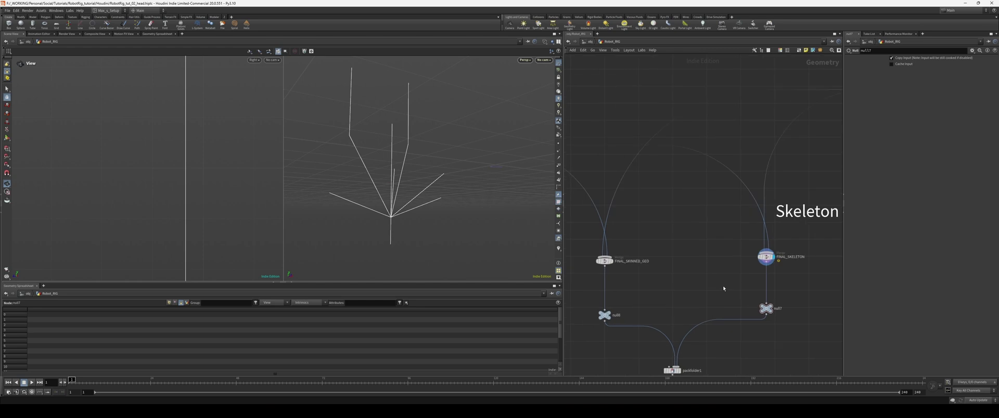
# Insert a Parent Joints node between the FINAL_SKELETON merge and the null below it, and display it
pyautogui.press('Tab')
pyautogui.click(723, 285)
pyautogui.click(764, 276)
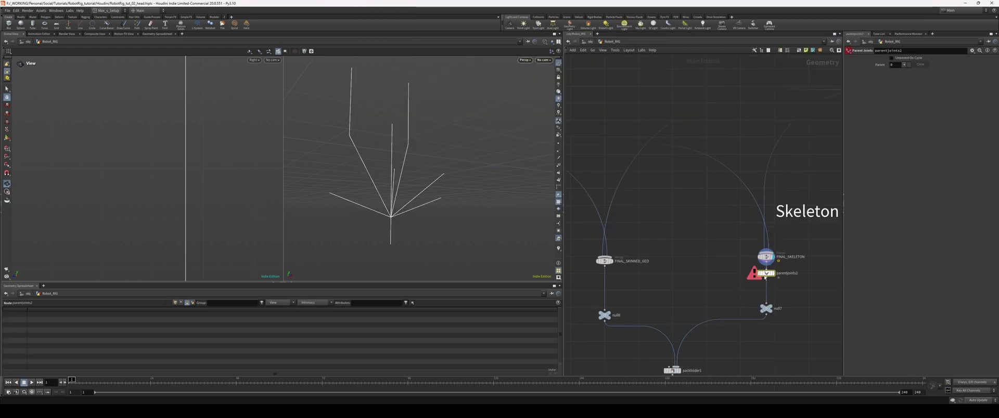
pyautogui.moveTo(769, 278); pyautogui.dragTo(735, 275)
# Open the Rig Tree for the new Parent Joints node and parent the head joint to the last spine joint
pyautogui.scroll(2, 741, 278)
pyautogui.rightClick(731, 272)
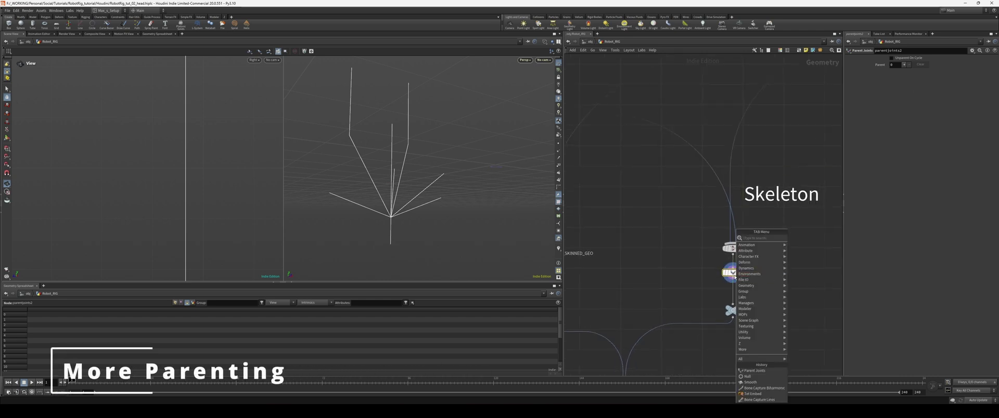
pyautogui.press('Escape')
pyautogui.rightClick(731, 273)
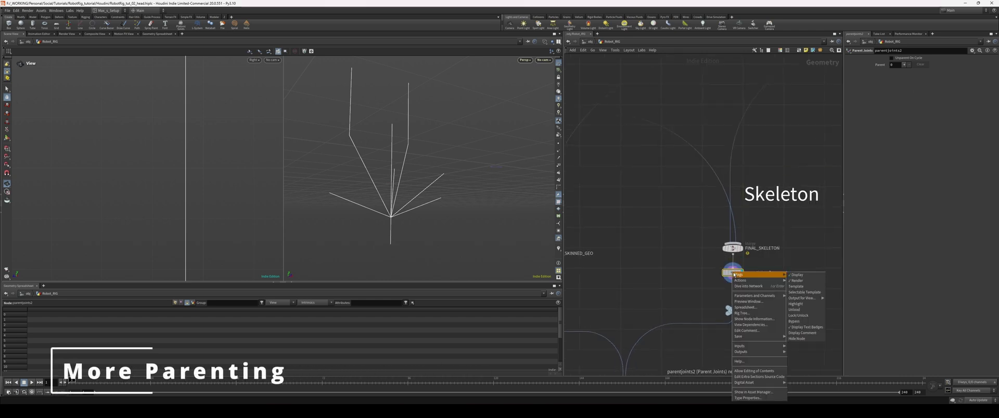
pyautogui.click(754, 319)
pyautogui.click(713, 247)
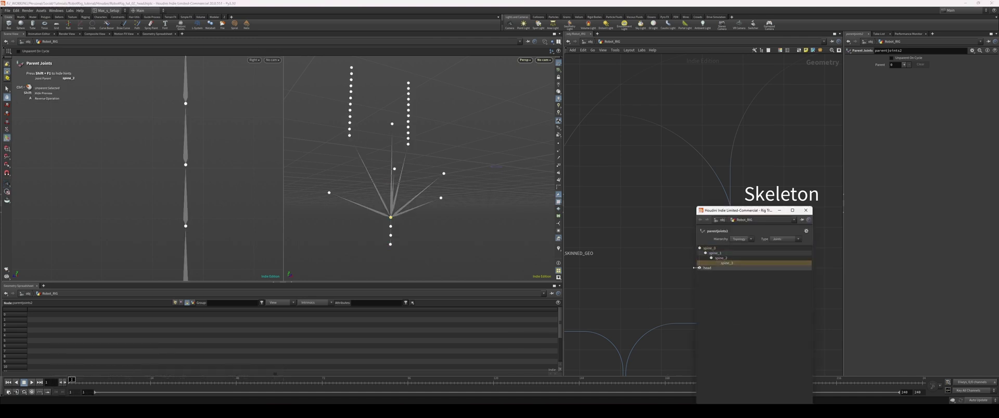
pyautogui.moveTo(708, 270); pyautogui.dragTo(733, 265)
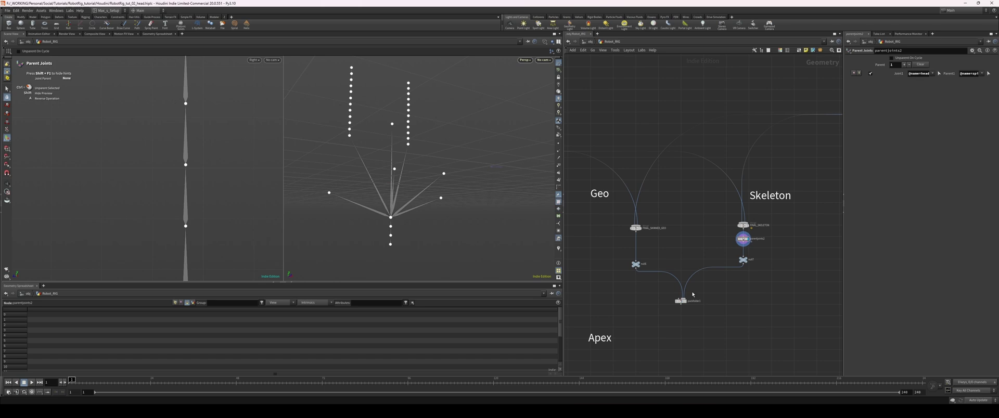
# Add a Bone Deform node beside the Pack Folder and wire it to the skinned geometry and skeleton nulls
pyautogui.click(680, 302)
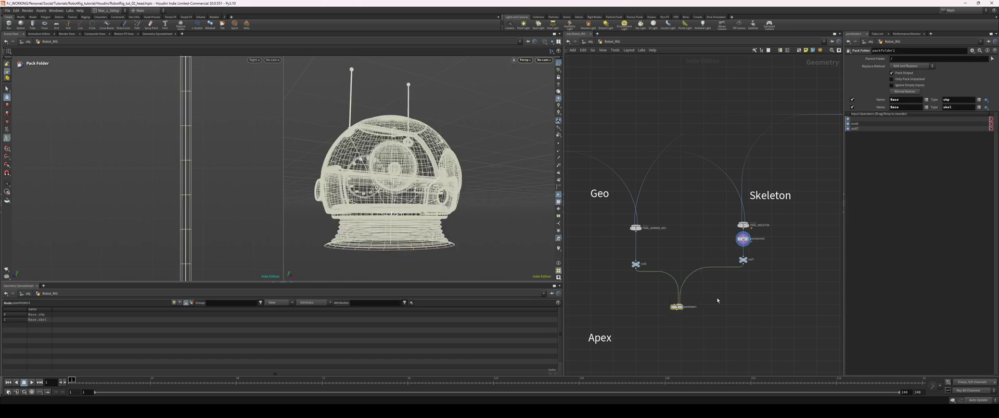
pyautogui.scroll(2, 728, 285)
pyautogui.press('Tab')
pyautogui.write('bone')
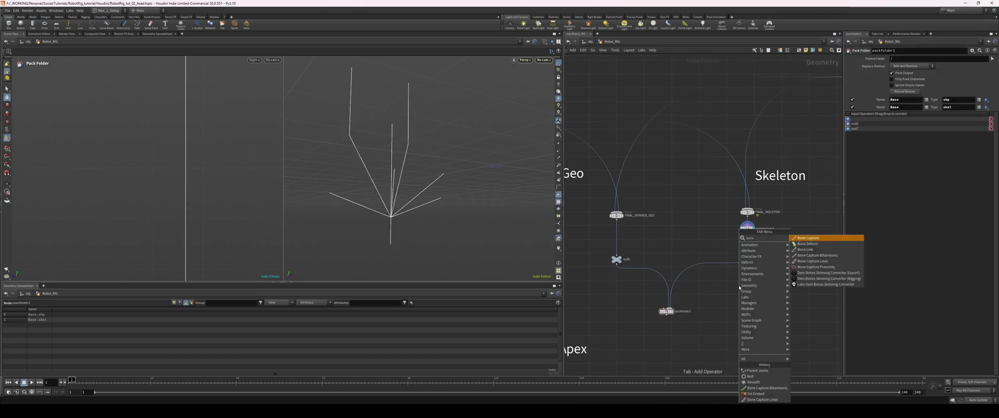
pyautogui.press('Down')
pyautogui.press('Return')
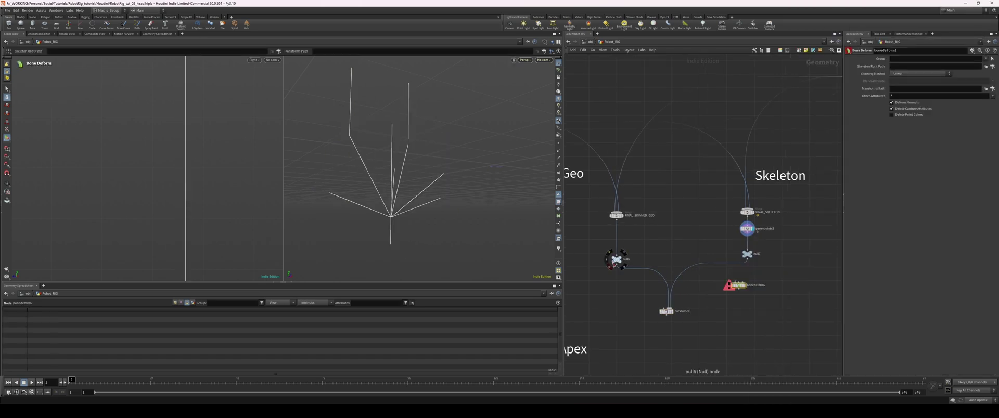
pyautogui.moveTo(721, 286); pyautogui.dragTo(744, 286)
pyautogui.scroll(2, 736, 287)
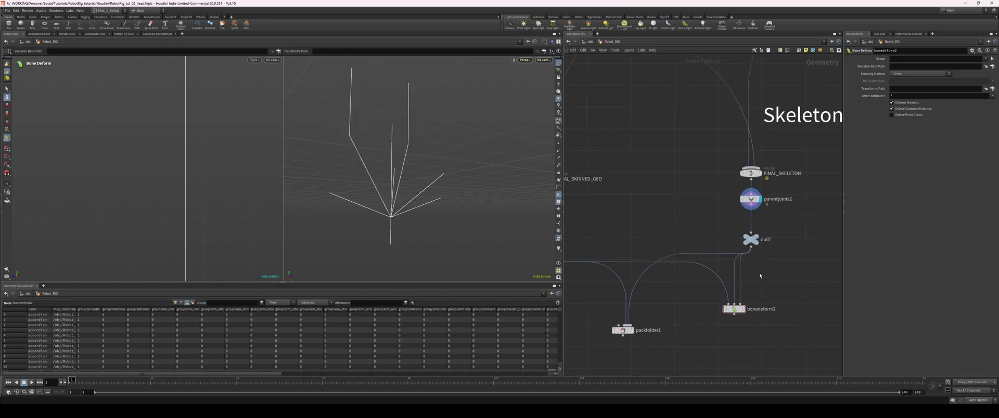
# Display the Bone Deform node and insert a Rig Pose between the skeleton null and its animated pose input
pyautogui.click(737, 307)
pyautogui.press('Tab')
pyautogui.write('rig pose')
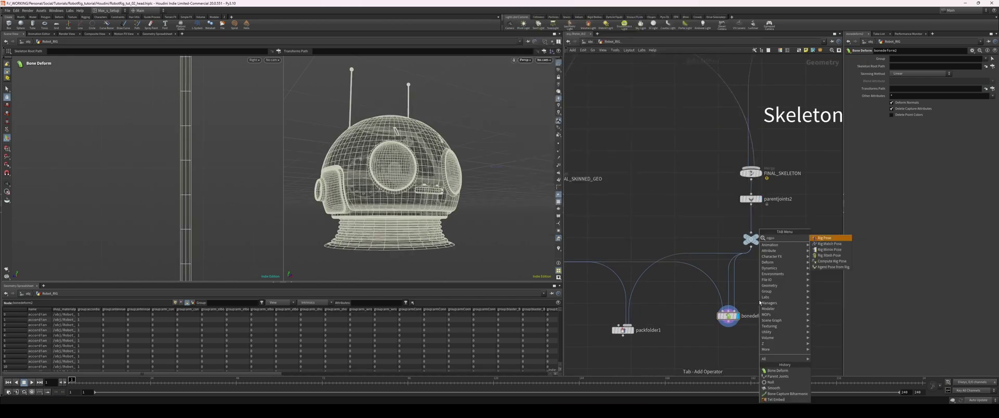
pyautogui.press('Return')
pyautogui.click(736, 287)
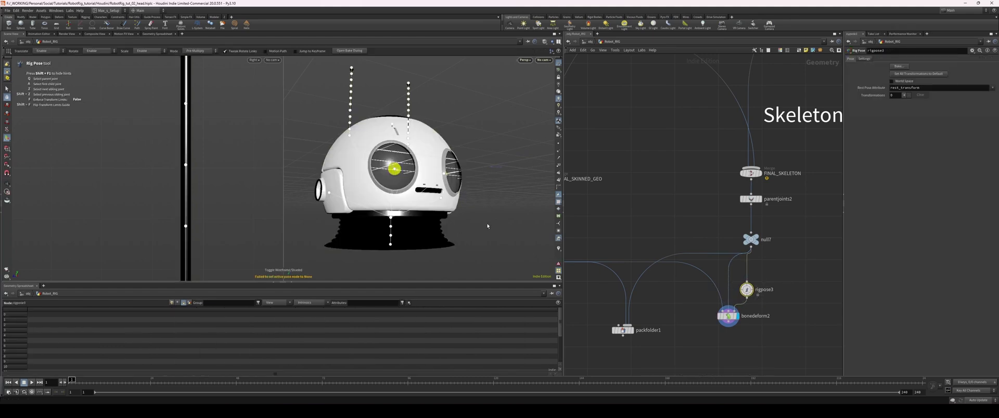
# Rotate the spine joints and bend both antenna joint chains with the Rig Pose to test the deformation
pyautogui.keyDown('alt'); pyautogui.moveTo(468, 236); pyautogui.dragTo(413, 154); pyautogui.keyUp('alt')
pyautogui.moveTo(445, 223); pyautogui.dragTo(437, 206)
pyautogui.press('Escape')
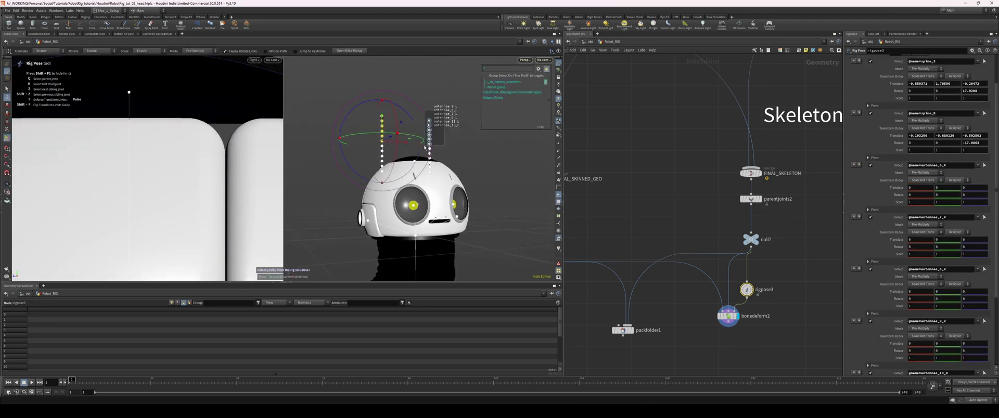
pyautogui.press('Return')
pyautogui.keyDown('alt'); pyautogui.moveTo(422, 125); pyautogui.dragTo(497, 119); pyautogui.keyUp('alt')
pyautogui.keyDown('shift'); pyautogui.click(426, 149); pyautogui.keyUp('shift')
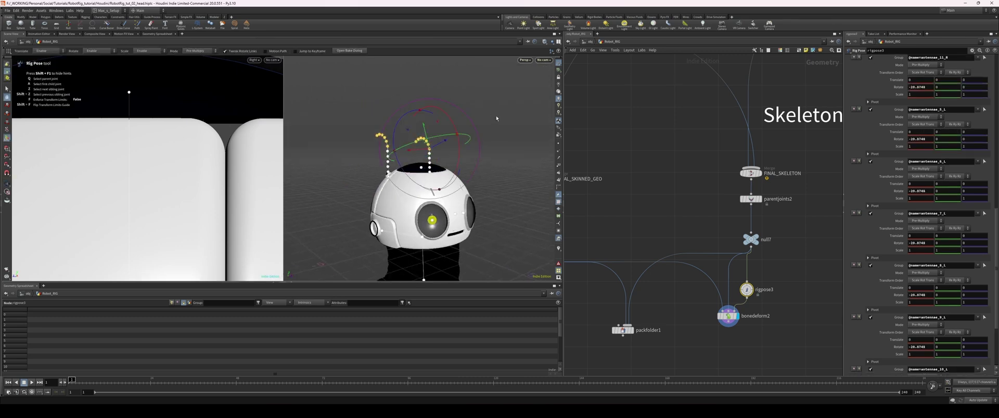
# Leave the posing tool and line up the Rig Pose and Bone Deform nodes beneath the skeleton null
pyautogui.press('Escape')
pyautogui.scroll(-3, 497, 119)
pyautogui.moveTo(346, 105); pyautogui.dragTo(393, 151)
pyautogui.keyDown('shift'); pyautogui.click(728, 316); pyautogui.keyUp('shift')
pyautogui.moveTo(728, 316); pyautogui.dragTo(751, 327)
pyautogui.moveTo(686, 325); pyautogui.dragTo(715, 278, button='middle')
pyautogui.scroll(2, 663, 276)
pyautogui.scroll(-2, 631, 287)
# Display the Pack Folder and reposition the two spine output nulls below the Spine network box
pyautogui.click(633, 287)
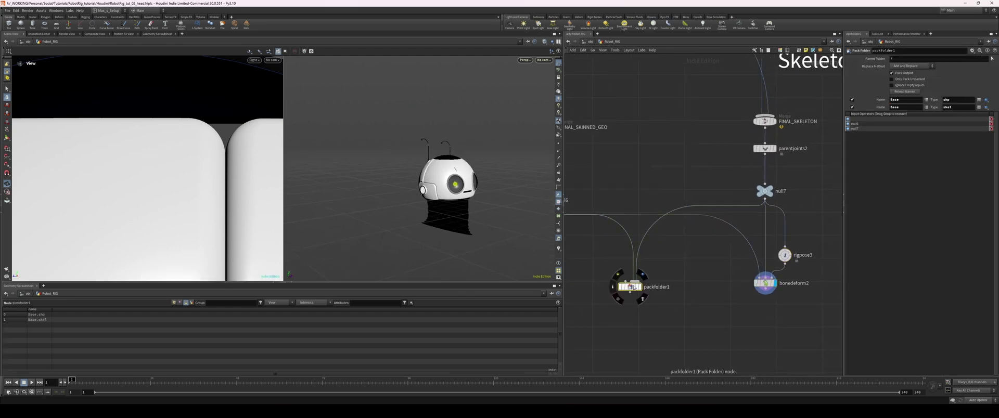
pyautogui.click(638, 286)
pyautogui.scroll(-5, 697, 291)
pyautogui.scroll(-3, 721, 311)
pyautogui.scroll(-2, 739, 291)
pyautogui.moveTo(762, 255); pyautogui.dragTo(785, 268)
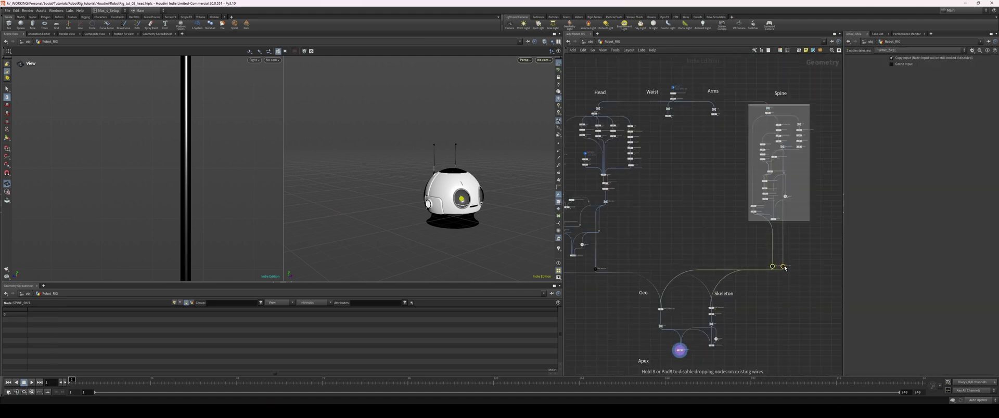
# Select all nodes of the Head network and enclose them in a network box
pyautogui.scroll(-1, 706, 230)
pyautogui.moveTo(617, 164); pyautogui.dragTo(706, 230, button='middle')
pyautogui.moveTo(686, 227); pyautogui.dragTo(731, 318)
pyautogui.moveTo(588, 147); pyautogui.dragTo(760, 314)
pyautogui.scroll(2, 753, 303)
pyautogui.hotkey('shift', 'o')
# Tidy the Head network box and place the HEAD_SKELETON null beside the head geometry null beneath it
pyautogui.moveTo(697, 133); pyautogui.dragTo(690, 132)
pyautogui.moveTo(690, 132); pyautogui.dragTo(669, 103, button='middle')
pyautogui.moveTo(630, 291); pyautogui.dragTo(649, 310)
pyautogui.click(654, 240)
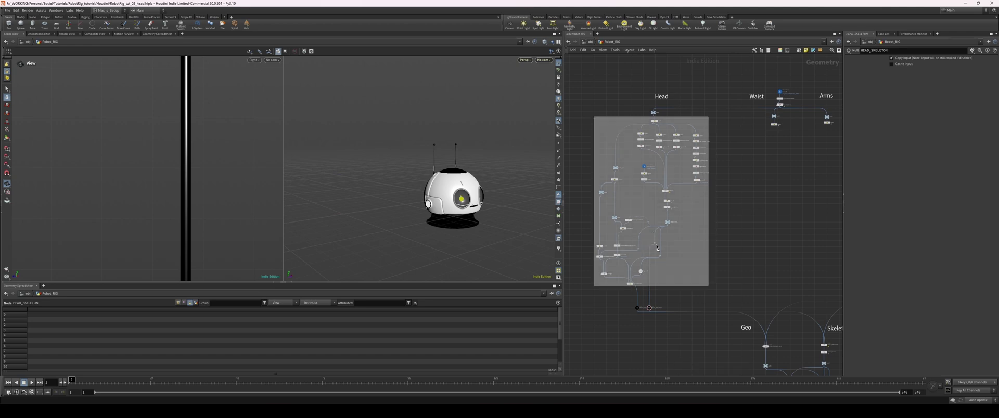
pyautogui.scroll(2, 663, 243)
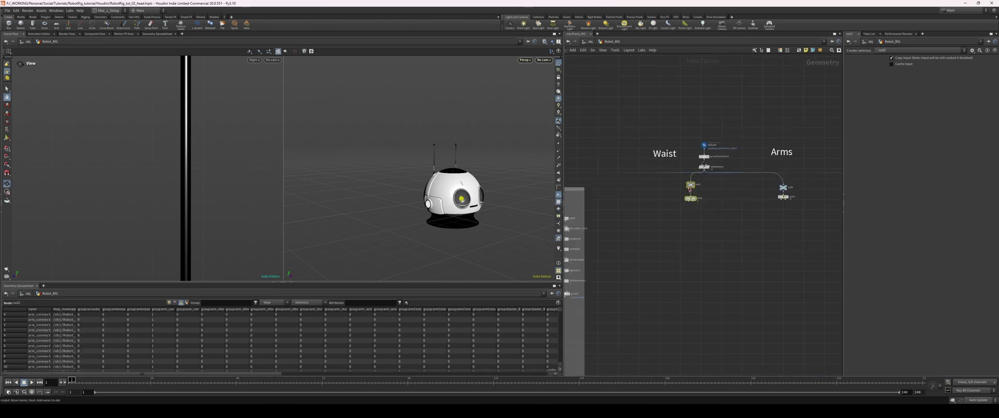
pyautogui.click(691, 184)
pyautogui.moveTo(393, 218); pyautogui.dragTo(446, 249, button='right')
pyautogui.scroll(-3, 603, 296)
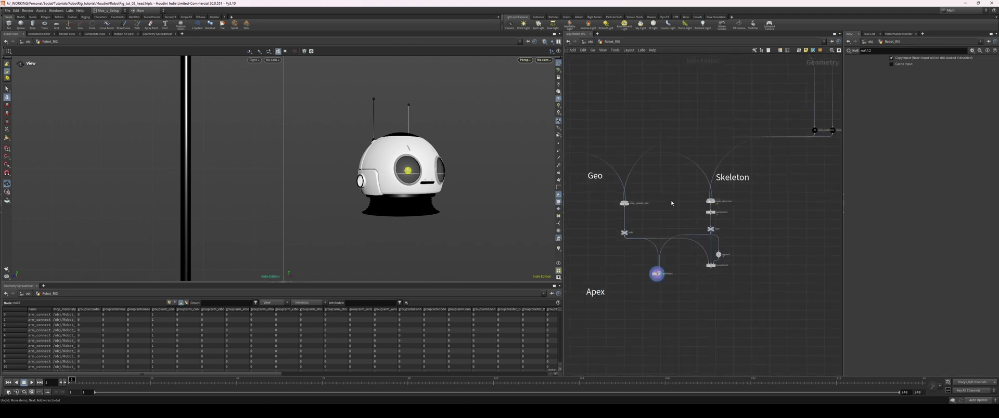
pyautogui.scroll(4, 735, 249)
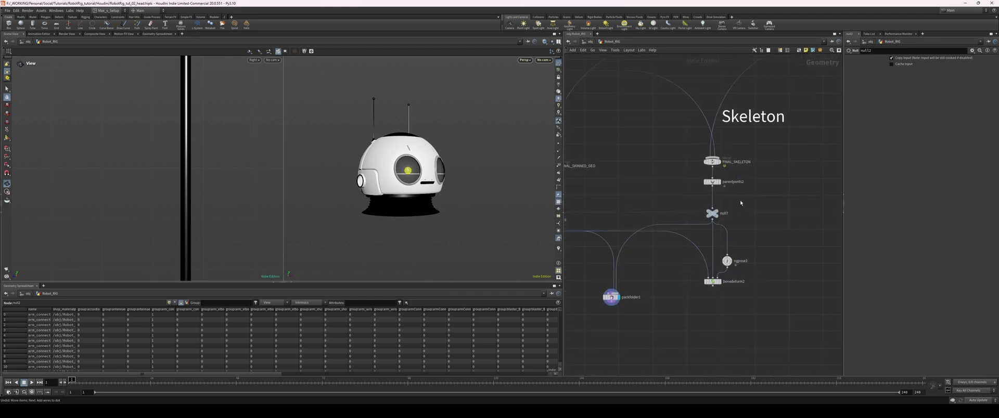
# Display the Parent Joints node under FINAL_SKELETON with joint names shown to check the combined skeleton hierarchy
pyautogui.click(718, 181)
pyautogui.scroll(3, 520, 234)
pyautogui.click(558, 249)
pyautogui.scroll(3, 476, 226)
pyautogui.moveTo(481, 197); pyautogui.dragTo(507, 203)
pyautogui.scroll(-3, 763, 296)
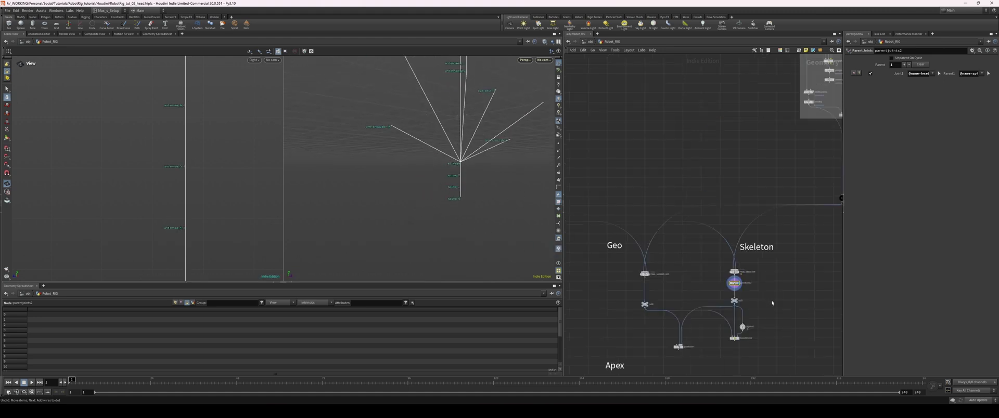
pyautogui.scroll(-2, 754, 321)
# Display the Pack Folder again and frame the whole node network for a final review
pyautogui.click(681, 341)
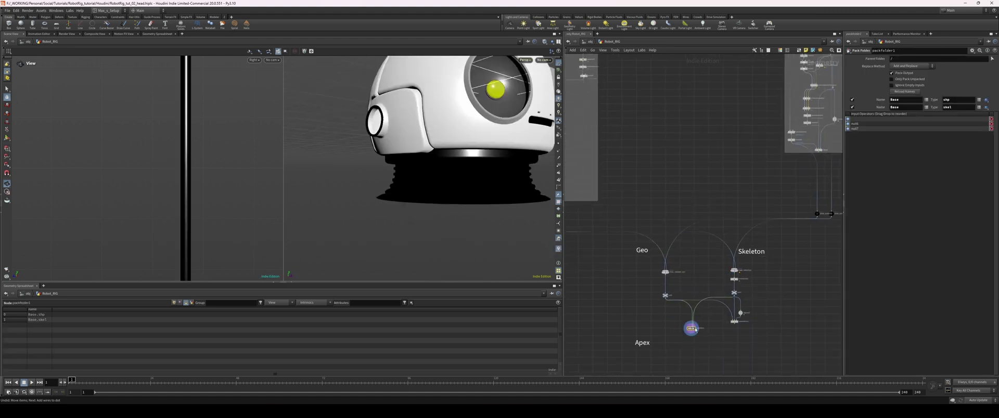
pyautogui.press('h')
pyautogui.moveTo(388, 244); pyautogui.dragTo(409, 248)
pyautogui.moveTo(670, 176); pyautogui.dragTo(679, 291, button='middle')
pyautogui.moveTo(451, 256); pyautogui.dragTo(428, 253)
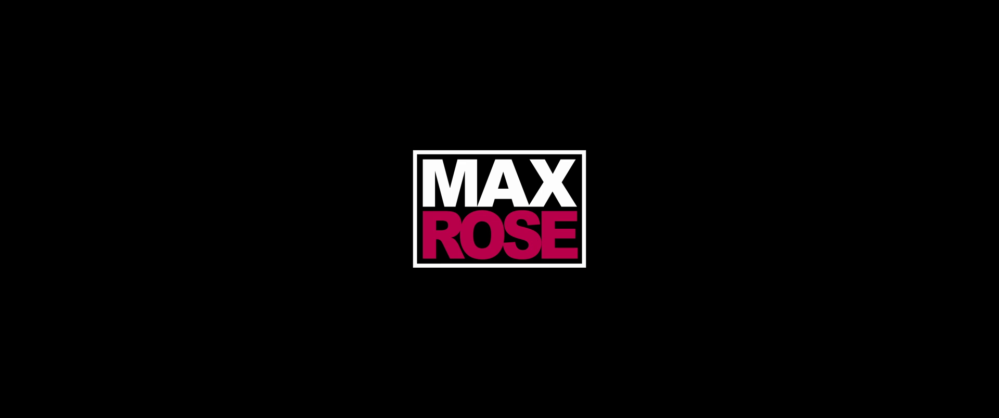